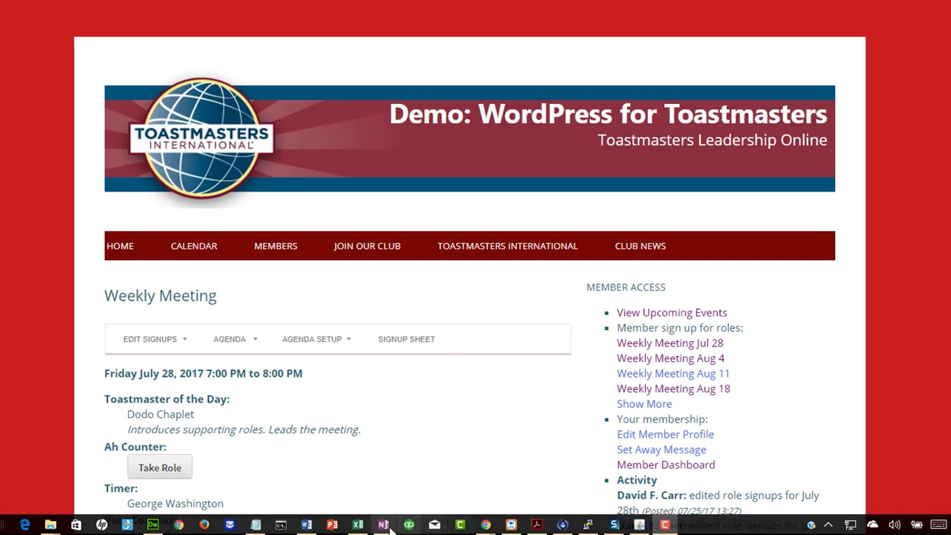
# Sign up for the Ah Counter role
pyautogui.click(159, 468)
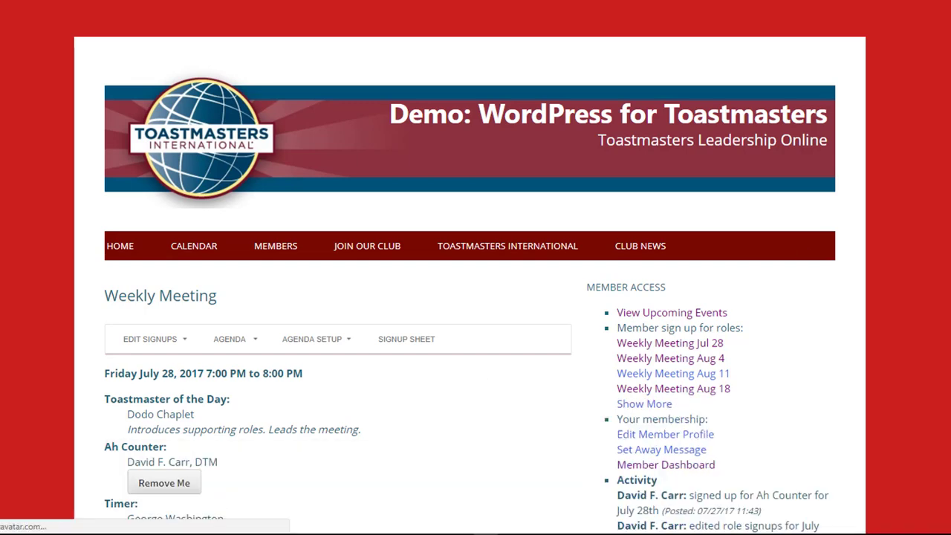
pyautogui.scroll(-2, 475, 297)
pyautogui.scroll(-6, 478, 247)
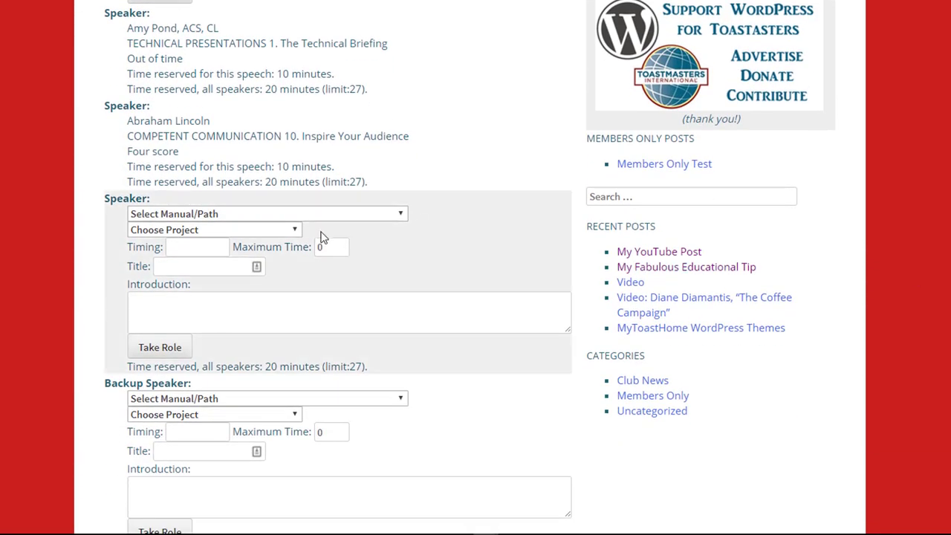
# Put COMPETENT COMMUNICATION '4. How to Say It' in the open Speaker slot and check its 5-7 minute timing
pyautogui.click(317, 213)
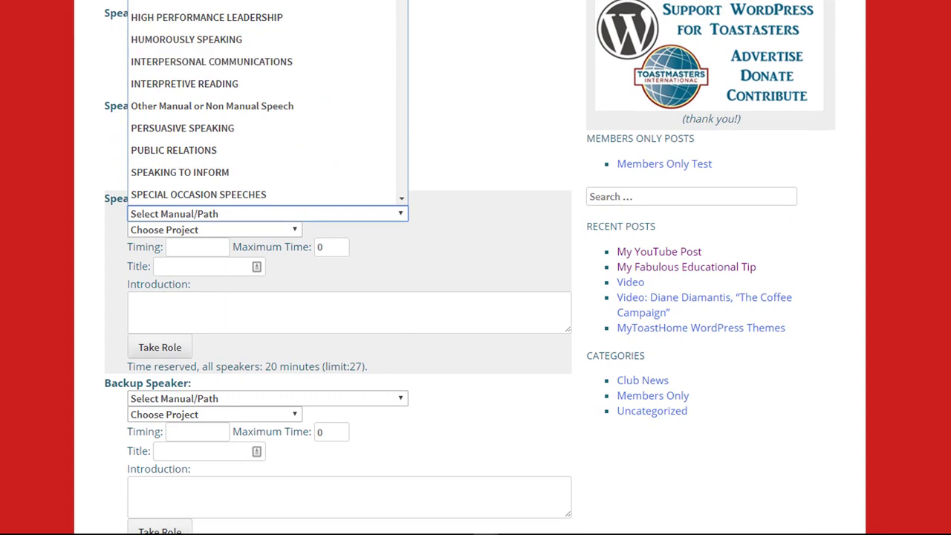
pyautogui.click(265, 2)
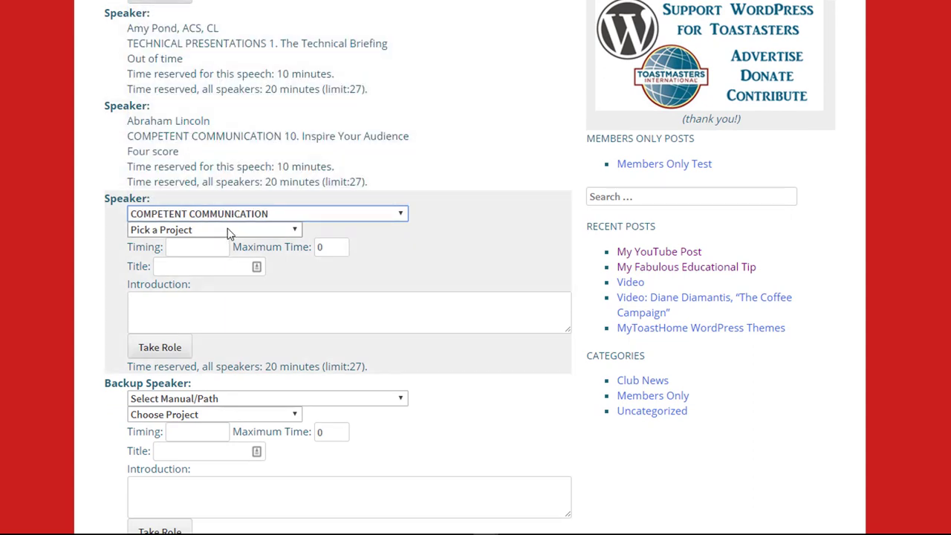
pyautogui.click(232, 234)
pyautogui.click(212, 338)
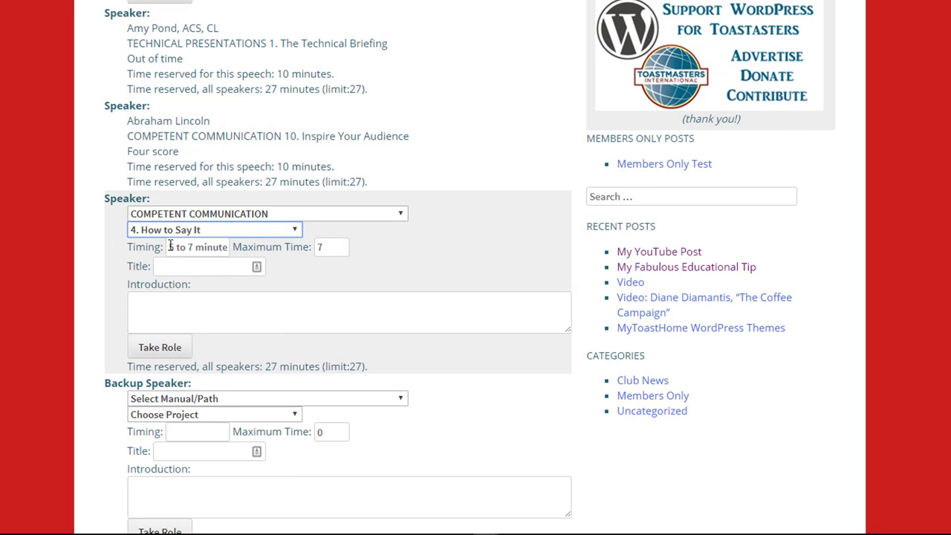
pyautogui.moveTo(168, 247); pyautogui.dragTo(235, 247)
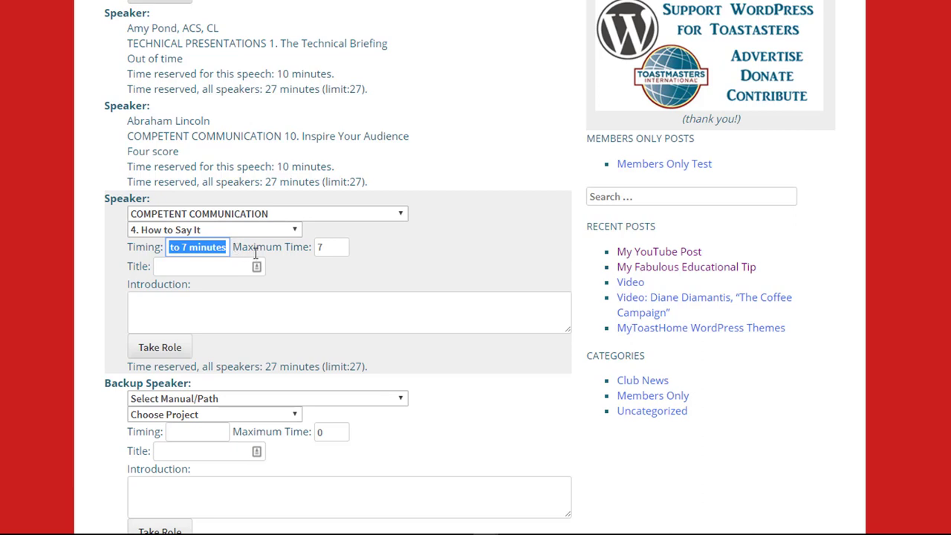
pyautogui.click(333, 248)
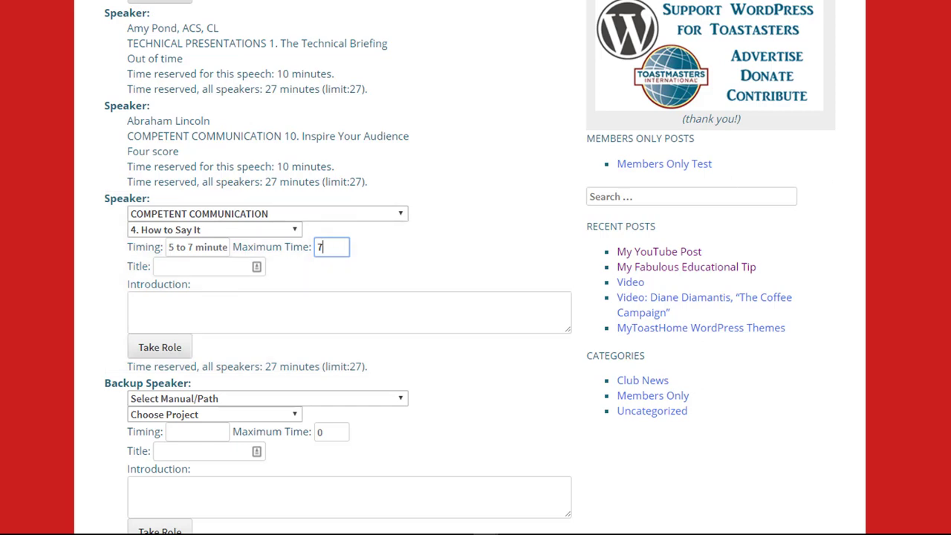
pyautogui.scroll(13, 476, 267)
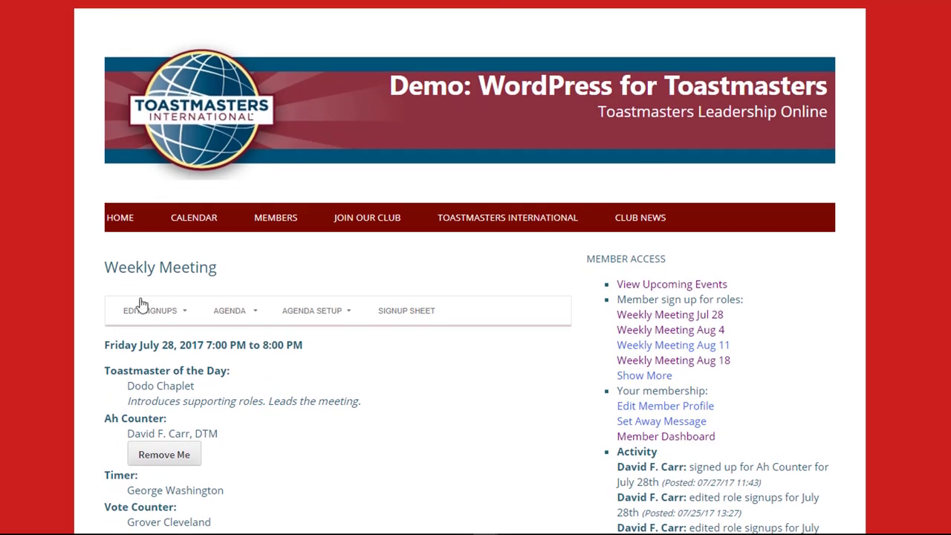
# In the Edit Signups form, reassign the Ah Counter role to a different member
pyautogui.click(140, 307)
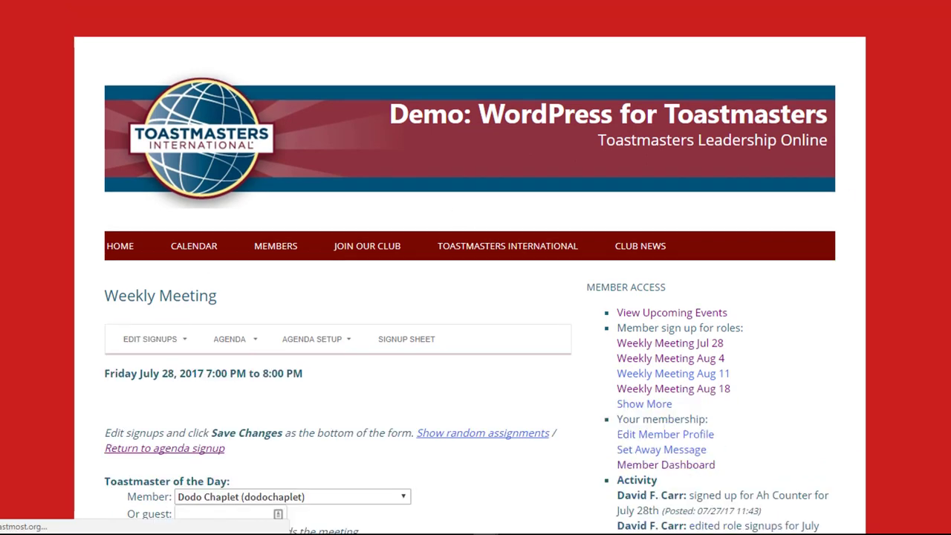
pyautogui.scroll(-6, 476, 267)
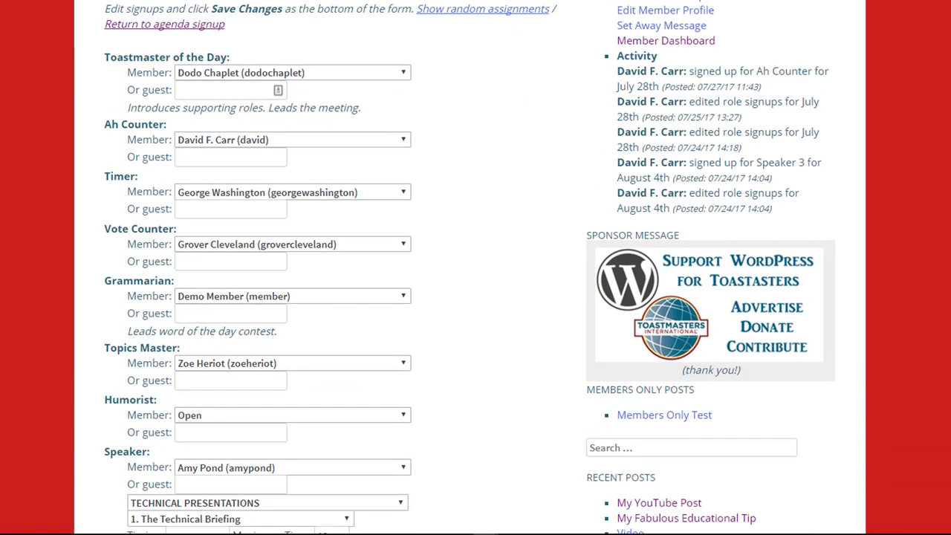
pyautogui.click(322, 141)
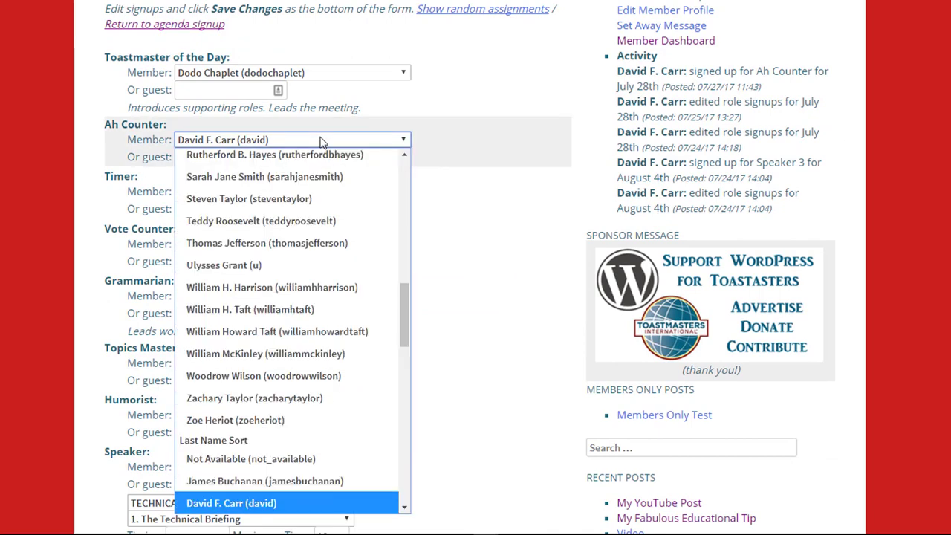
pyautogui.click(305, 226)
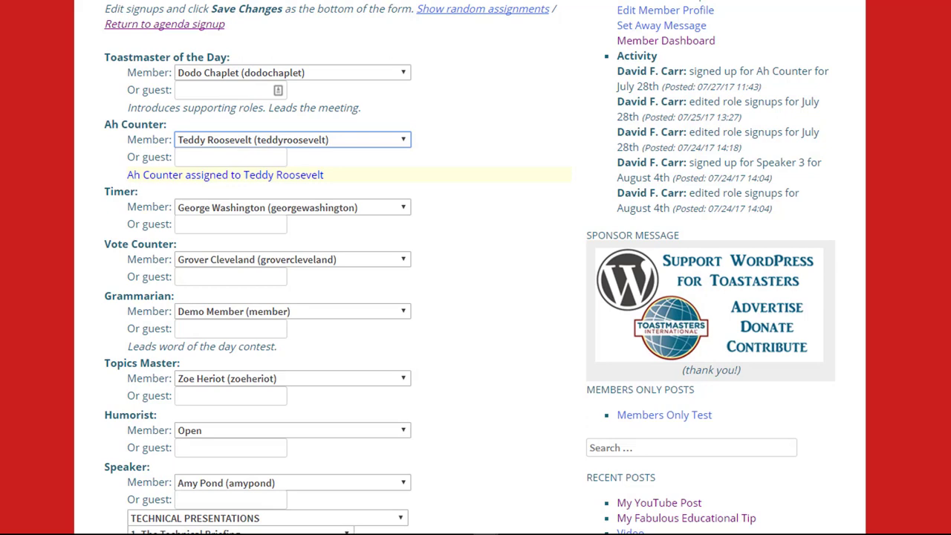
# Set the third Speaker slot to Not Available, then back to Open
pyautogui.scroll(-7, 476, 267)
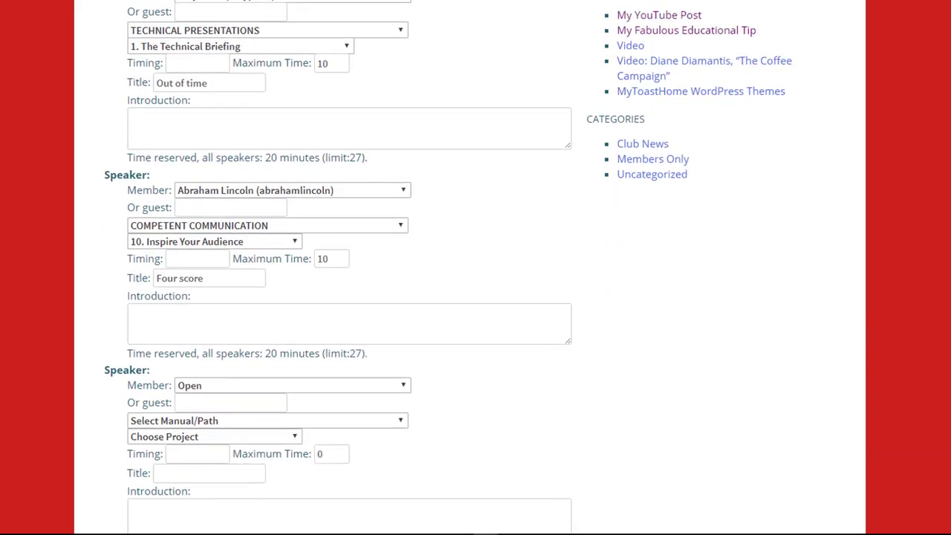
pyautogui.scroll(-1, 475, 267)
pyautogui.scroll(3, 475, 267)
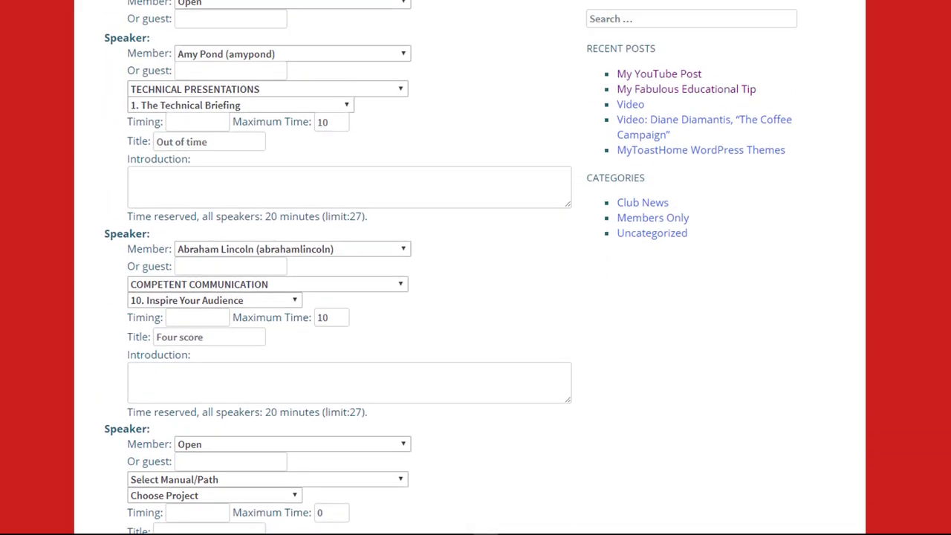
pyautogui.scroll(-1, 475, 268)
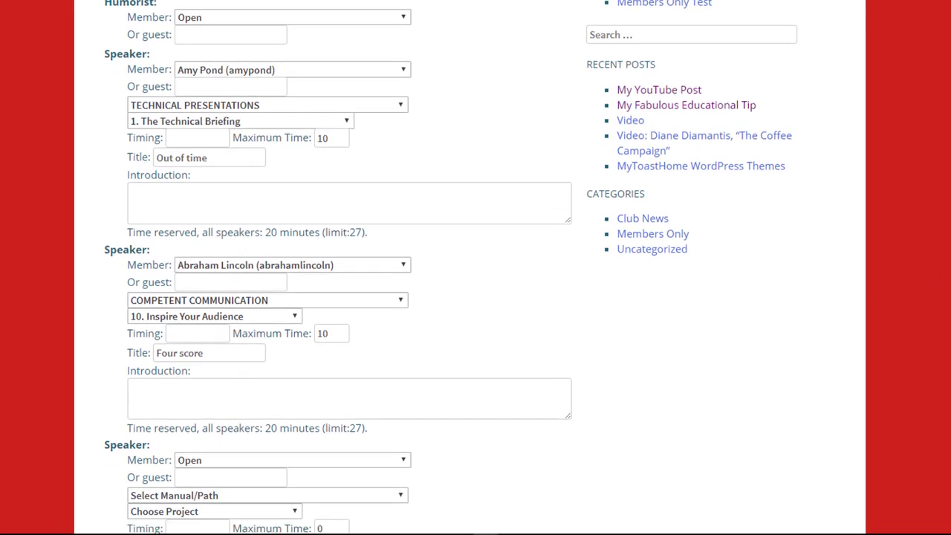
pyautogui.scroll(-2, 475, 268)
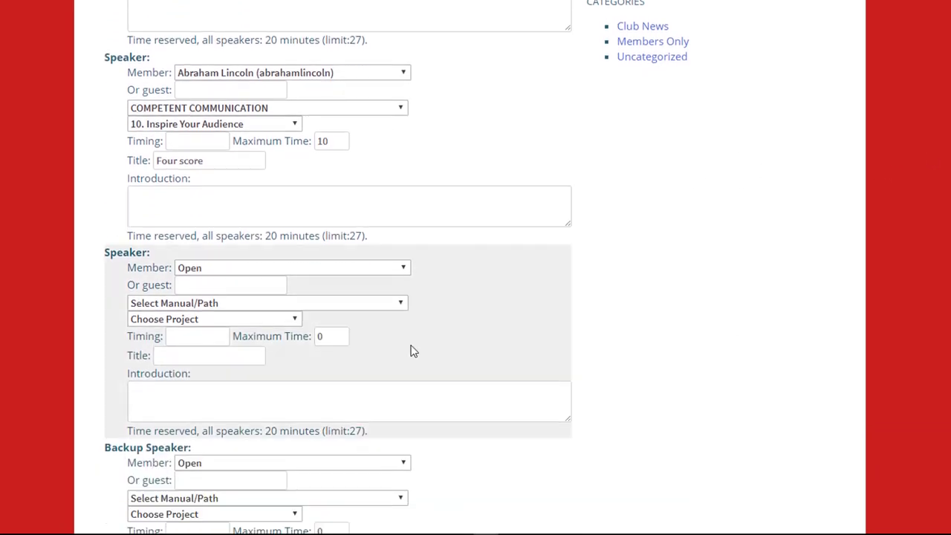
pyautogui.click(381, 272)
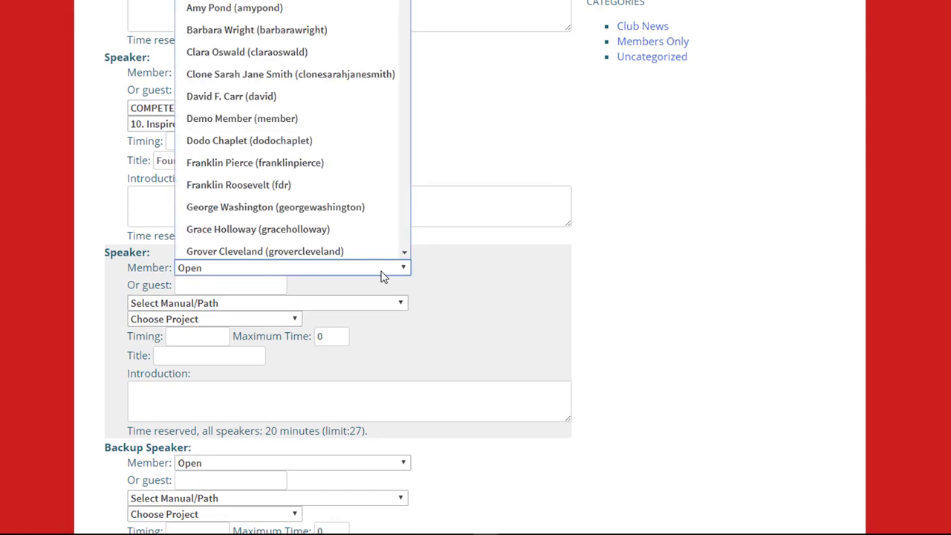
pyautogui.click(337, 1)
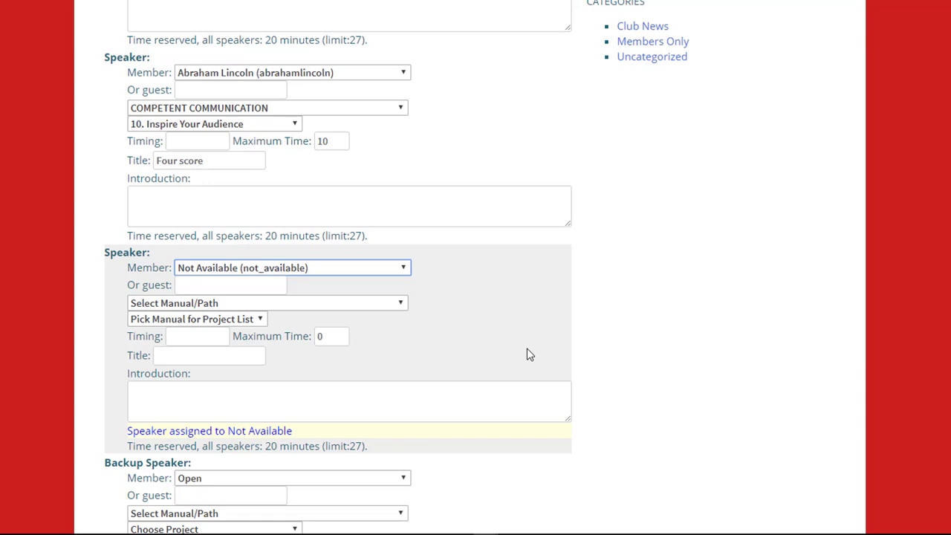
pyautogui.click(363, 268)
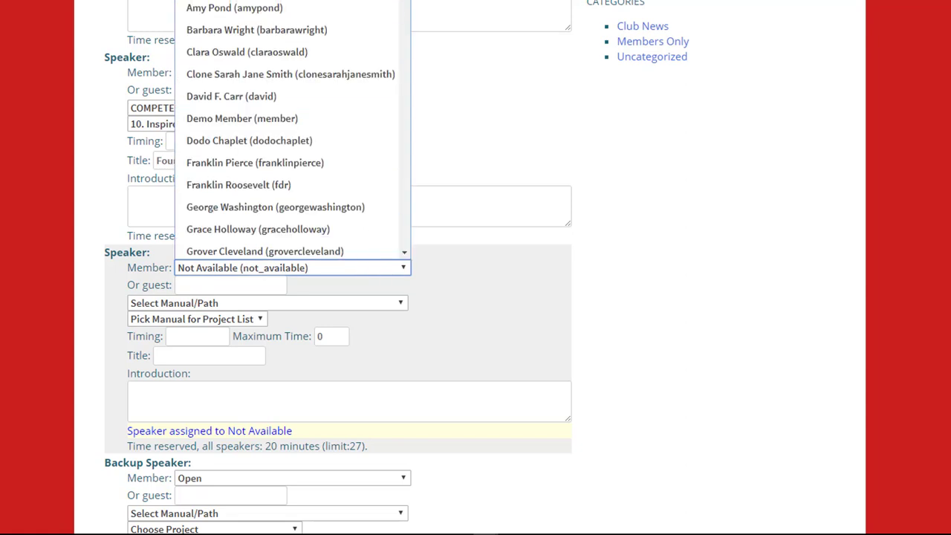
pyautogui.press('o')
pyautogui.press('Return')
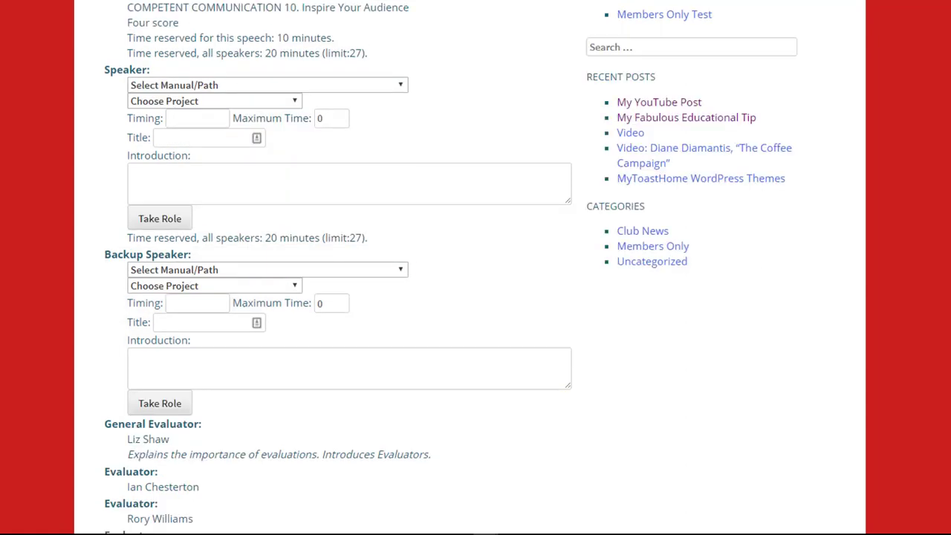
# Choose SPEECHES BY MANAGEMENT project '2. The Technical Speech', triggering the 27-minute limit warning
pyautogui.click(295, 90)
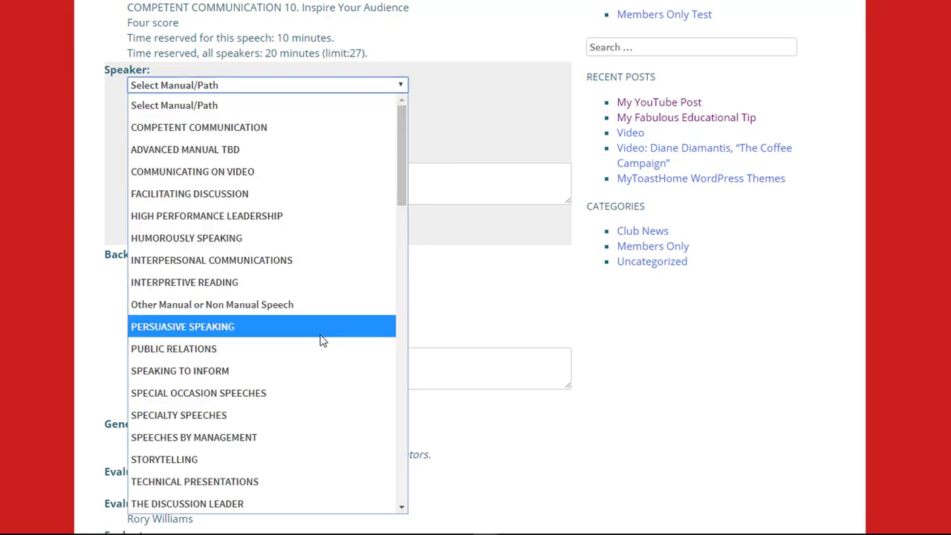
pyautogui.click(300, 437)
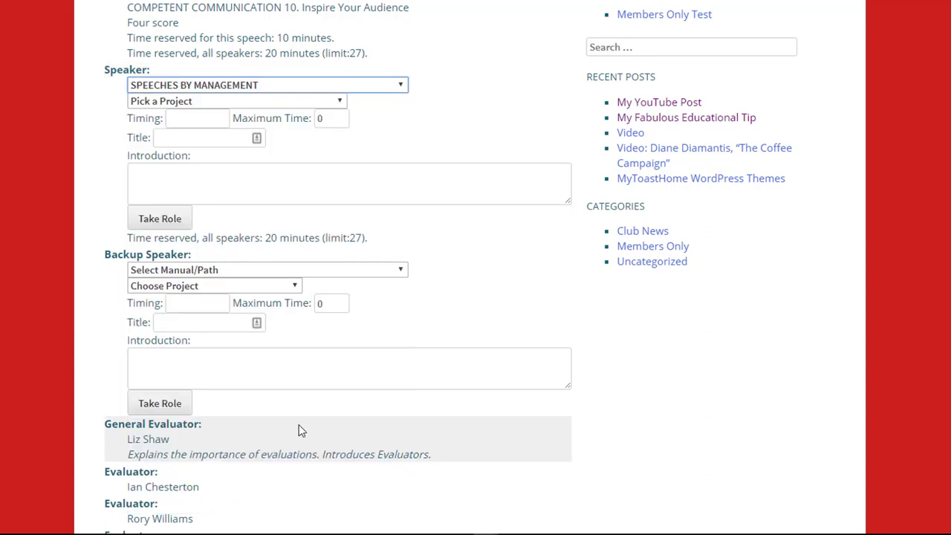
pyautogui.click(272, 102)
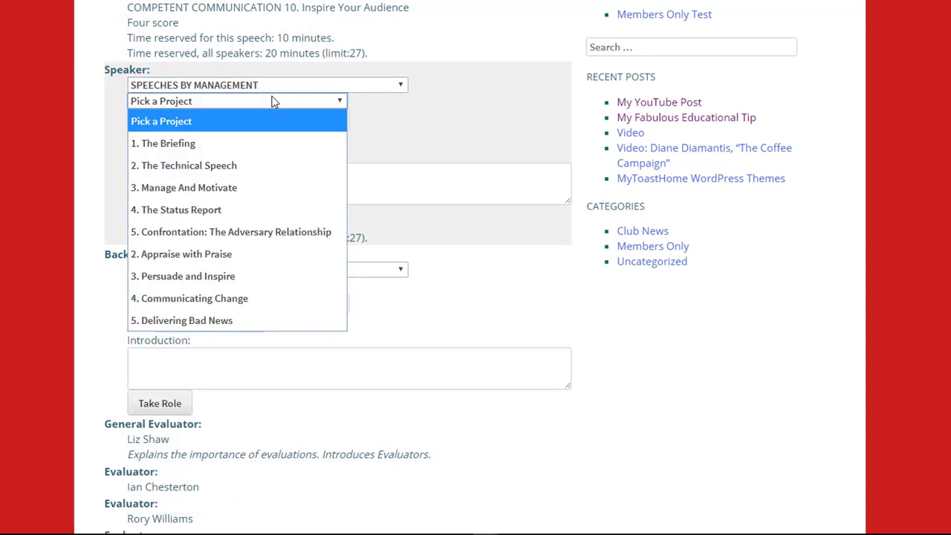
pyautogui.click(264, 164)
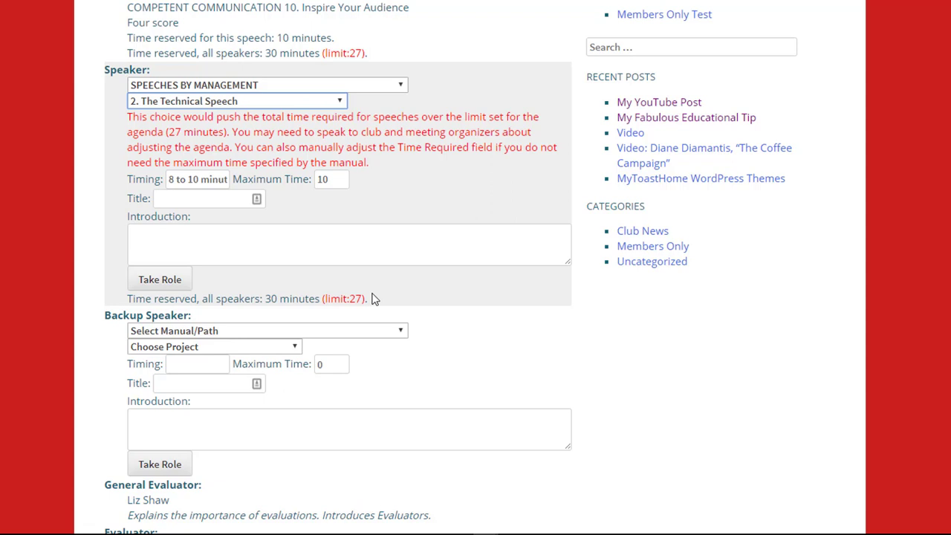
# Take the Speaker role titled 'My Very Important Speech', introduced as for next week's management committee meeting
pyautogui.click(197, 199)
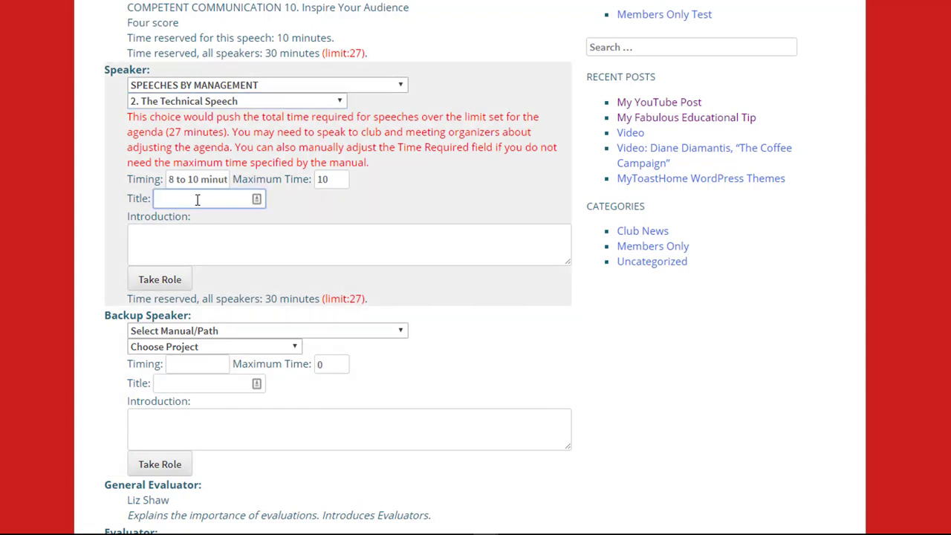
pyautogui.write('My Very Importans')
pyautogui.press('BackSpace')
pyautogui.write('t Speech')
pyautogui.press('Tab')
pyautogui.write('I am giving this speech at a m')
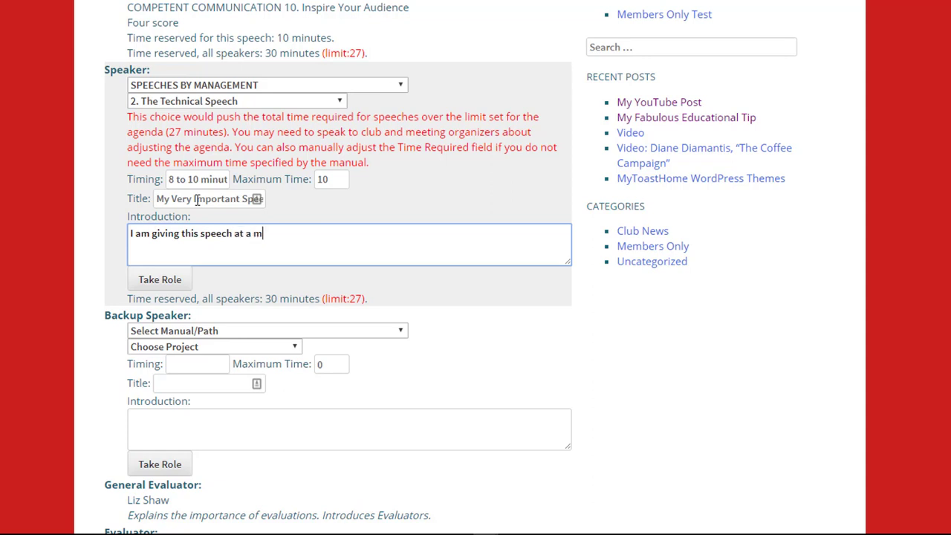
pyautogui.write('anagement committee meeting next week.')
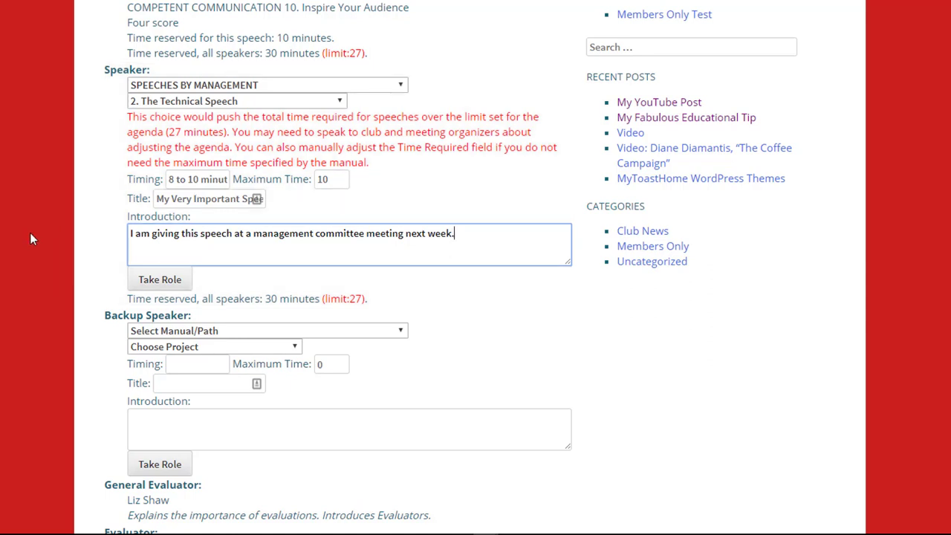
pyautogui.click(160, 280)
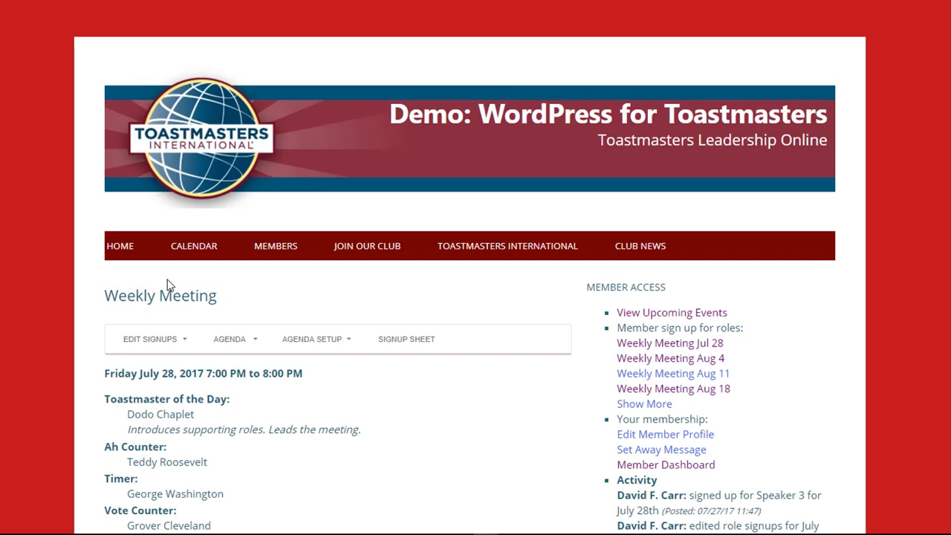
# Show the printable meeting agenda from the AGENDA menu
pyautogui.click(232, 339)
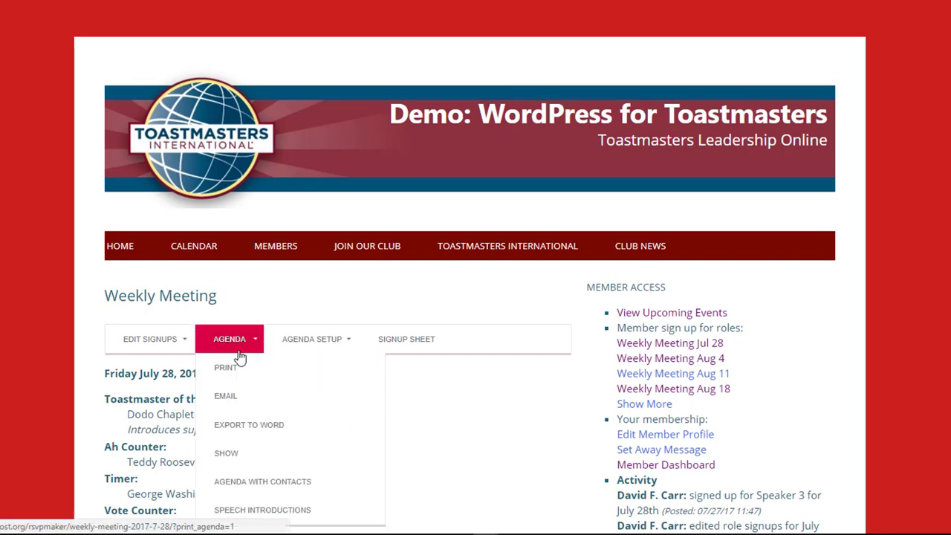
pyautogui.click(238, 451)
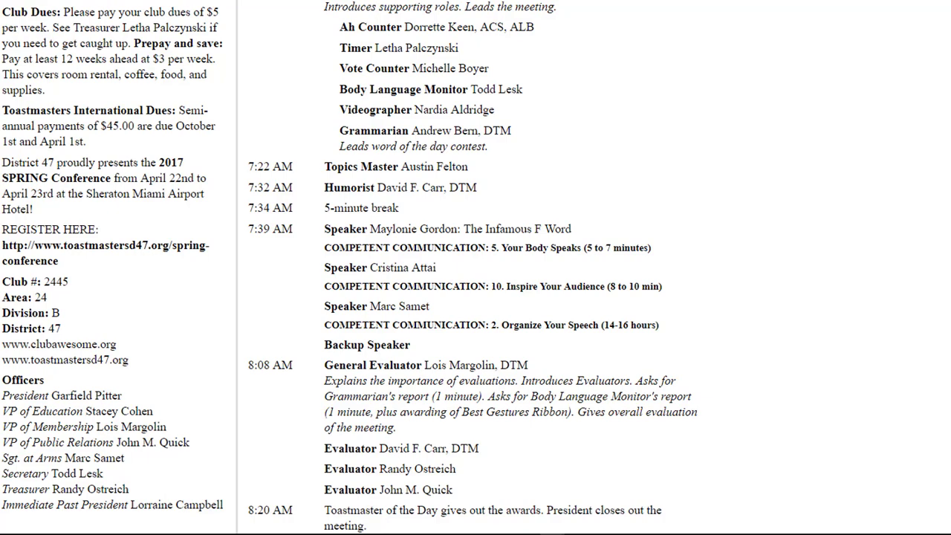
pyautogui.scroll(2, 339, 267)
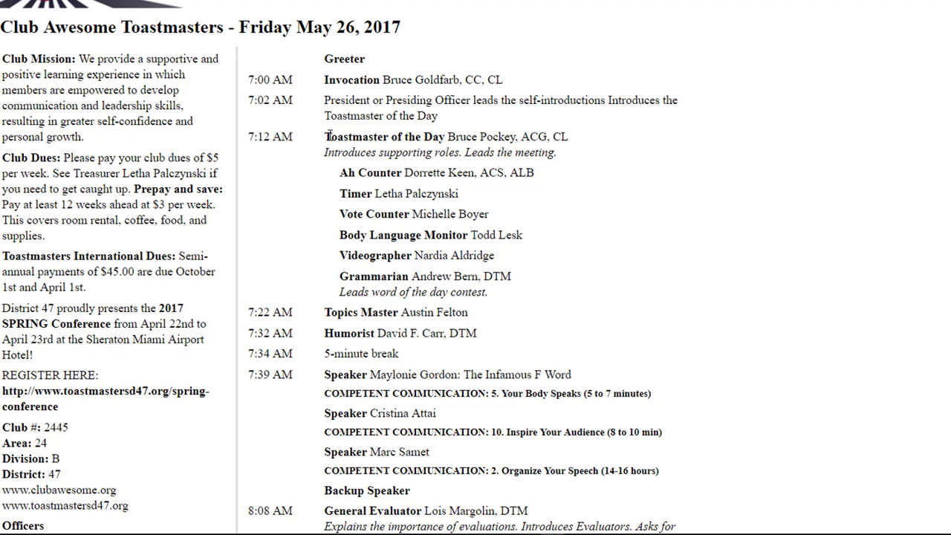
pyautogui.moveTo(345, 151); pyautogui.dragTo(527, 288)
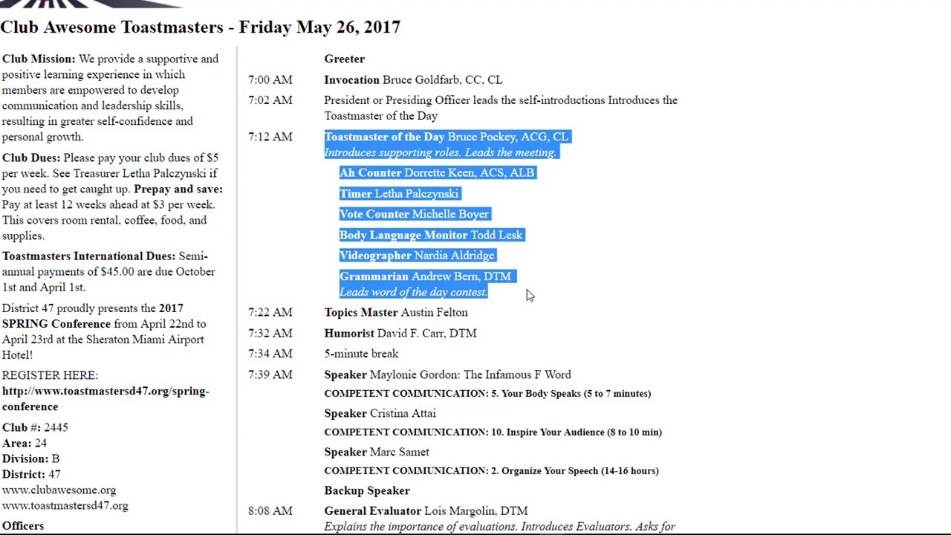
pyautogui.click(253, 136)
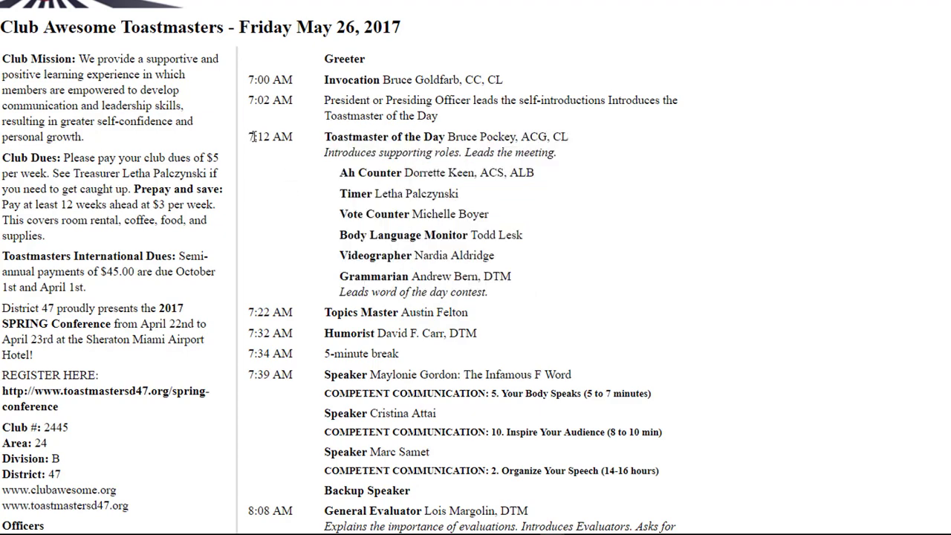
pyautogui.moveTo(252, 137); pyautogui.dragTo(303, 140)
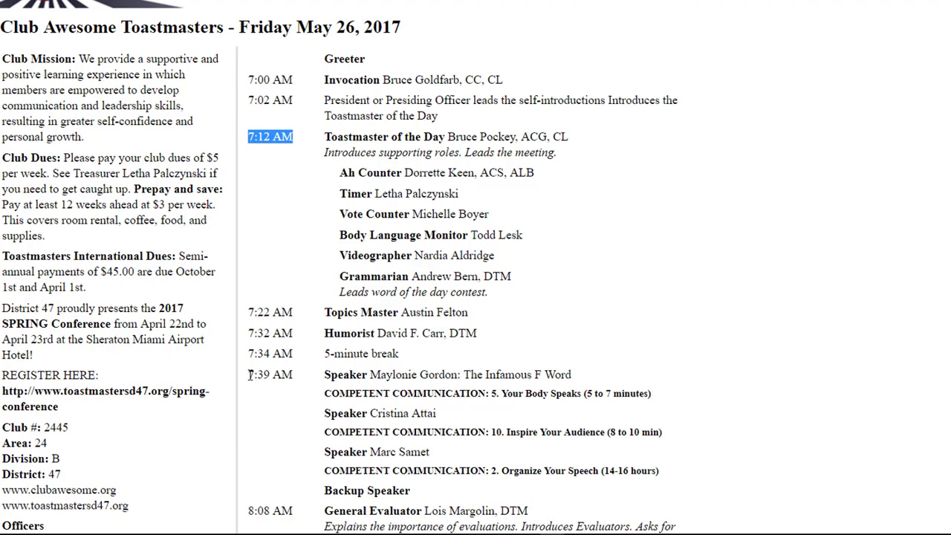
pyautogui.moveTo(250, 374); pyautogui.dragTo(448, 485)
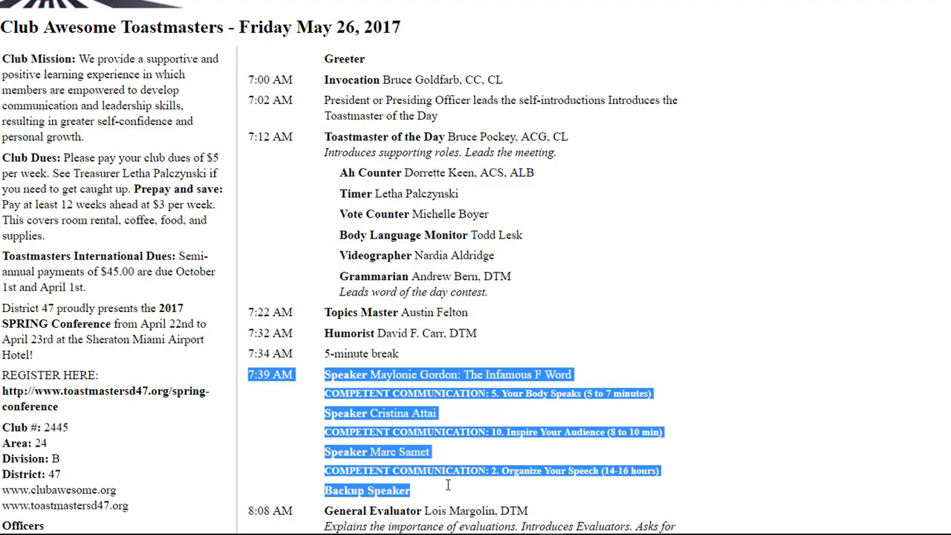
pyautogui.scroll(-1, 476, 267)
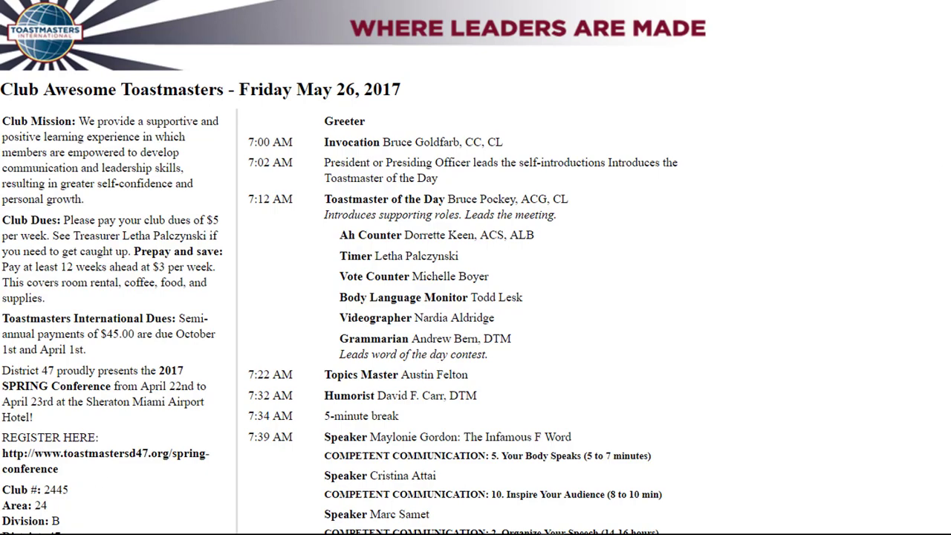
pyautogui.scroll(-5, 475, 267)
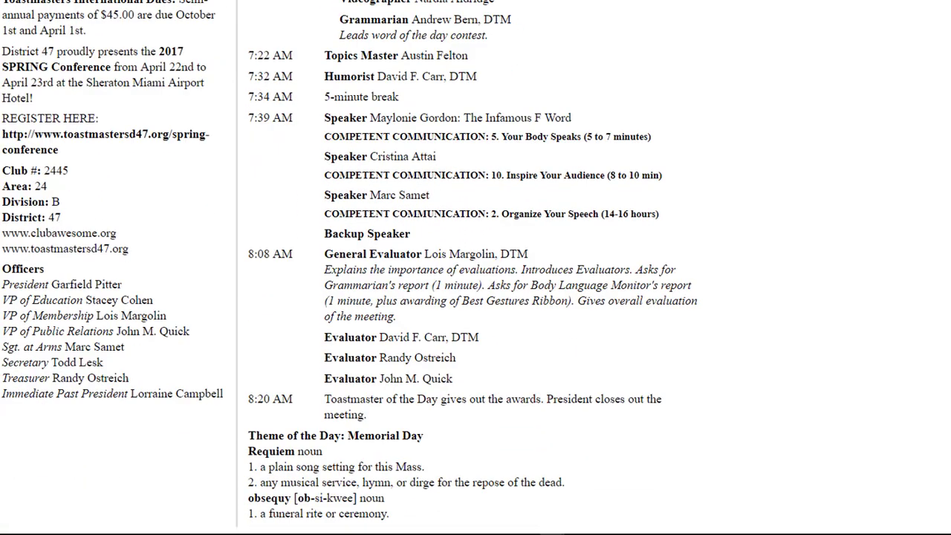
pyautogui.scroll(3, 475, 268)
pyautogui.scroll(-3, 476, 267)
pyautogui.moveTo(250, 436); pyautogui.dragTo(405, 519)
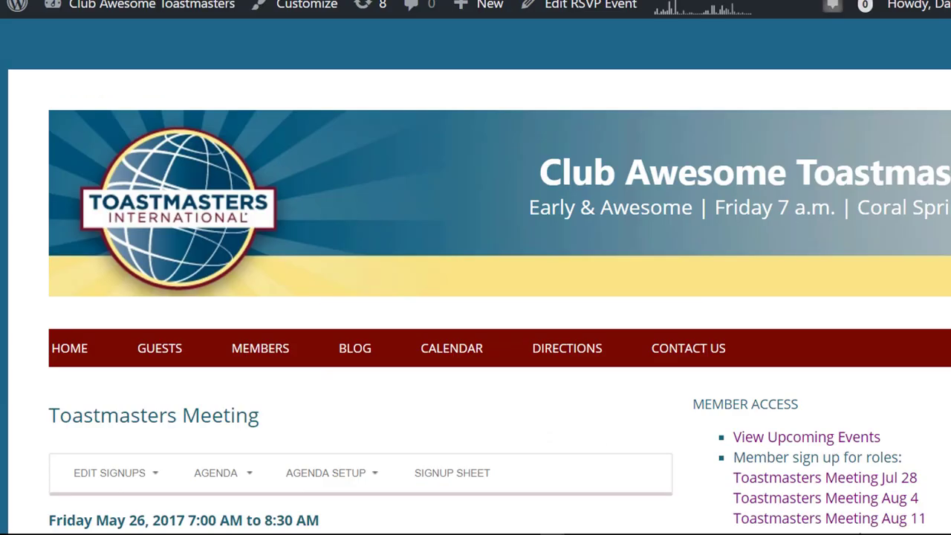
# Open the May 26, 2017 meeting's signup editing form and click into the Theme/Words text
pyautogui.scroll(-5, 475, 297)
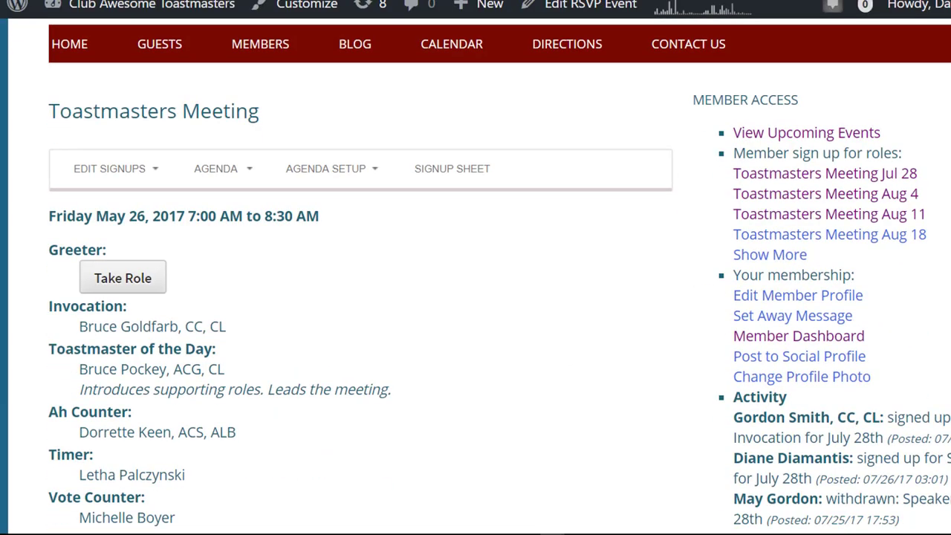
pyautogui.click(97, 178)
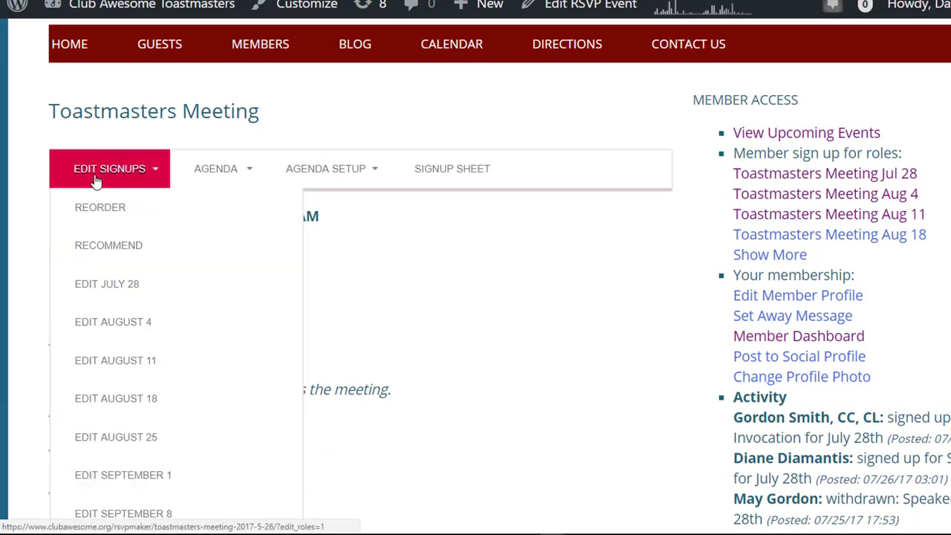
pyautogui.click(95, 182)
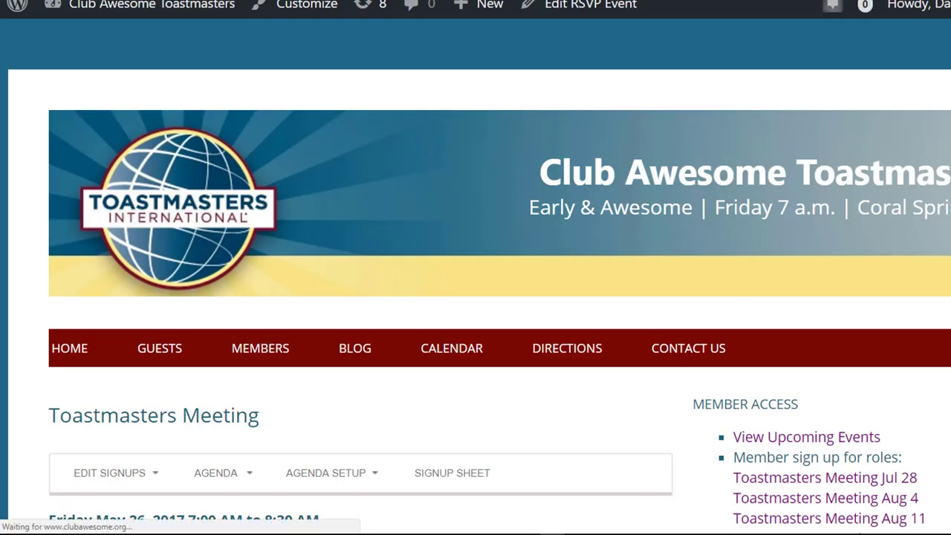
pyautogui.scroll(-10, 475, 297)
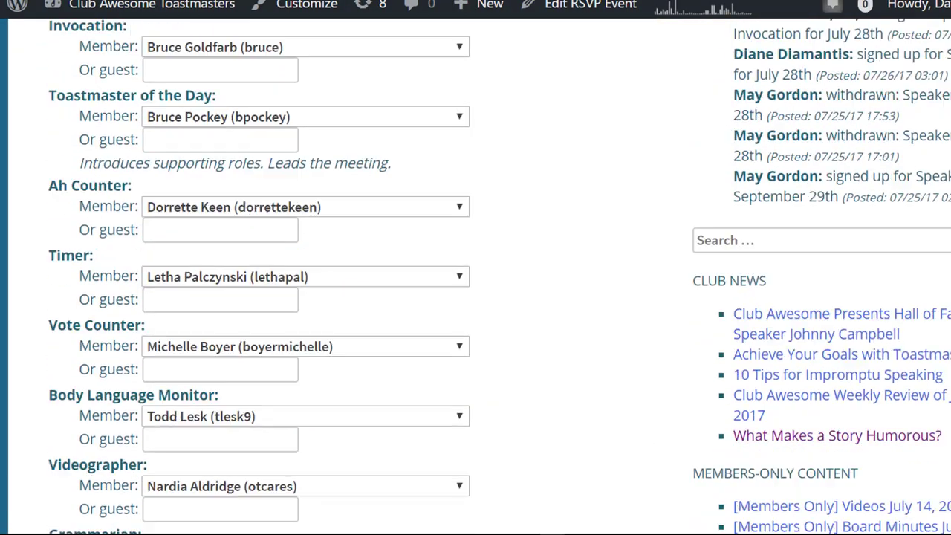
pyautogui.scroll(-20, 357, 297)
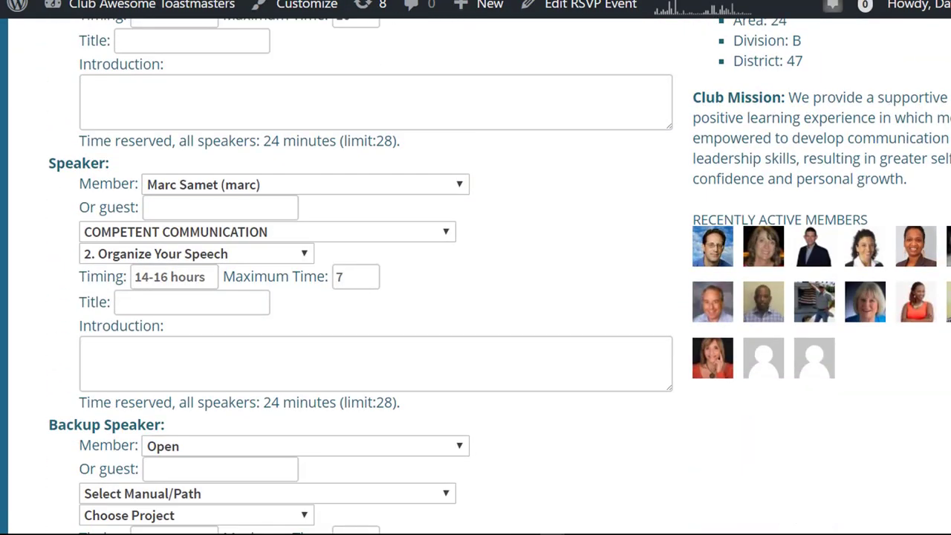
pyautogui.scroll(-5, 476, 297)
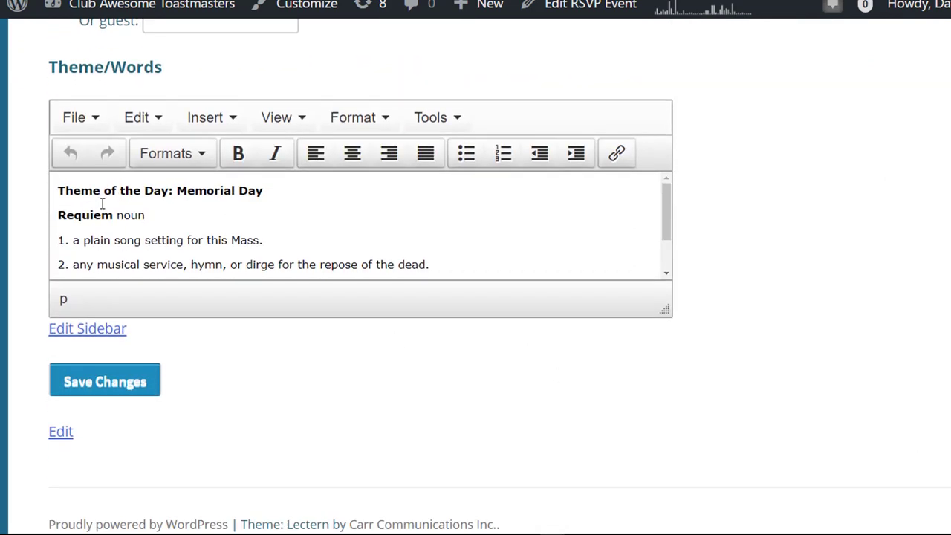
pyautogui.click(60, 193)
pyautogui.click(97, 335)
# In Agenda Sidebar settings, make the sidebar content apply to 'This event only'
pyautogui.scroll(20, 540, 263)
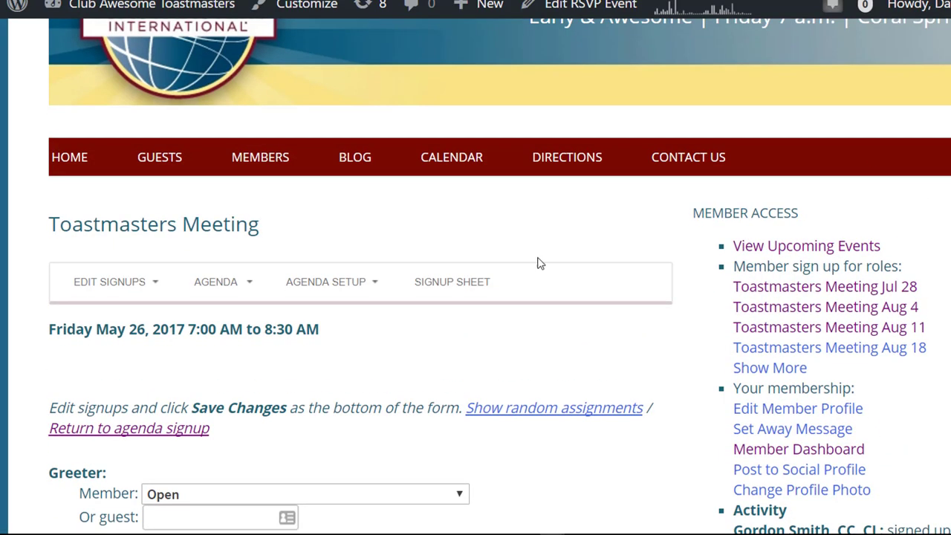
pyautogui.moveTo(346, 272)
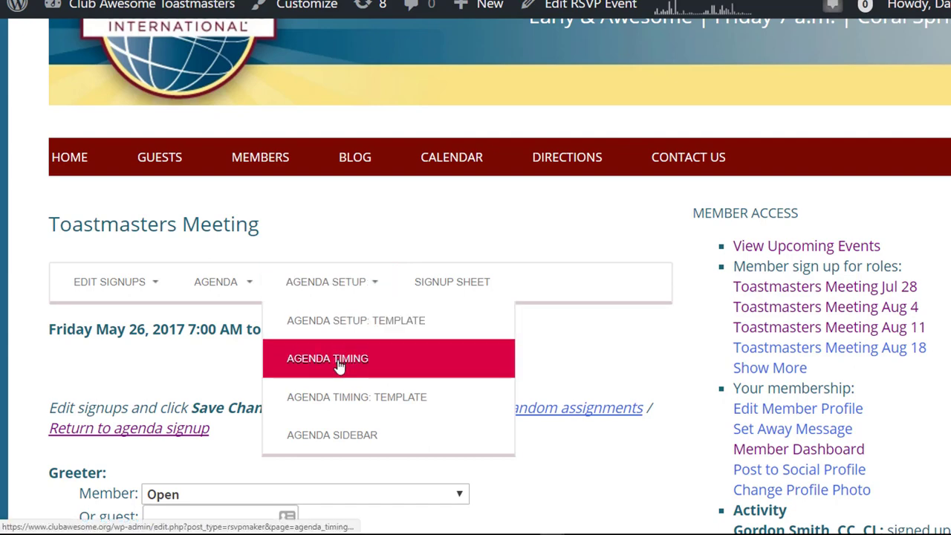
pyautogui.click(341, 441)
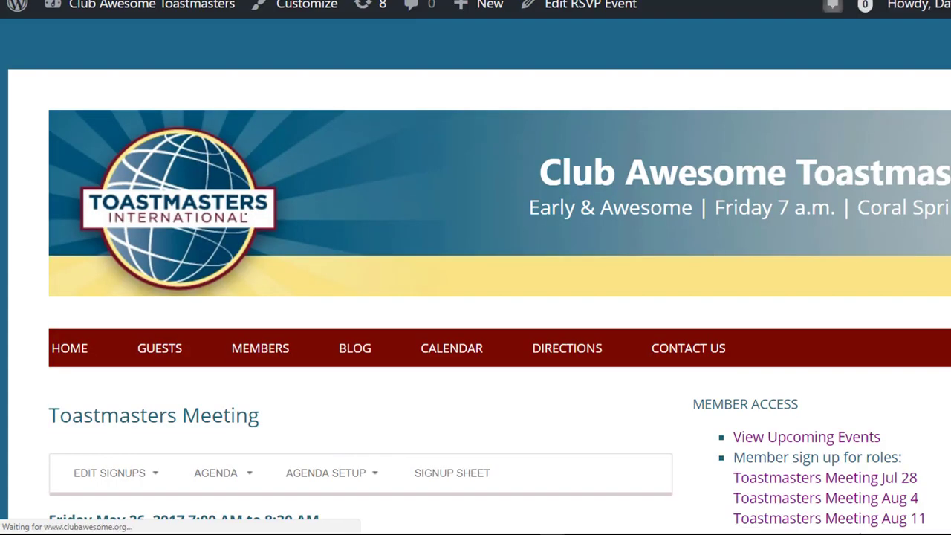
pyautogui.scroll(-9, 475, 297)
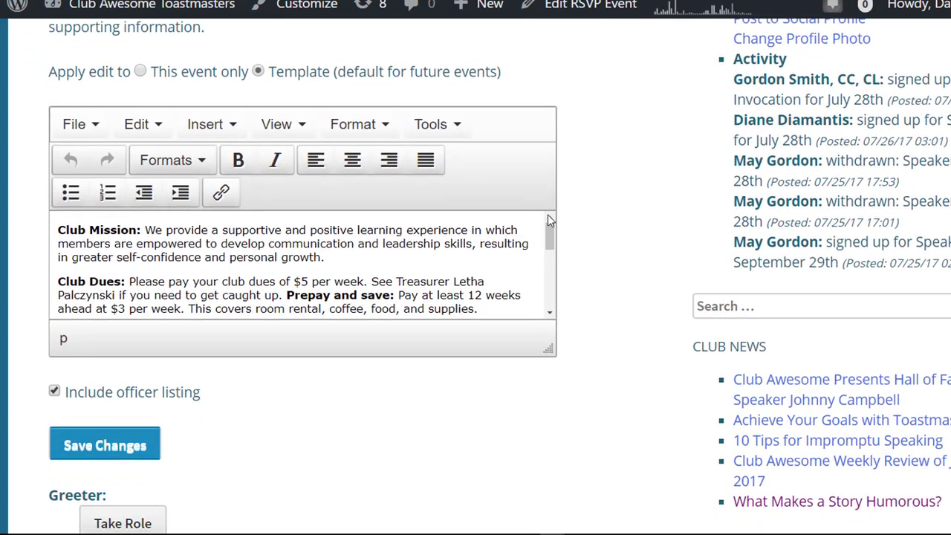
pyautogui.moveTo(548, 227); pyautogui.dragTo(549, 261)
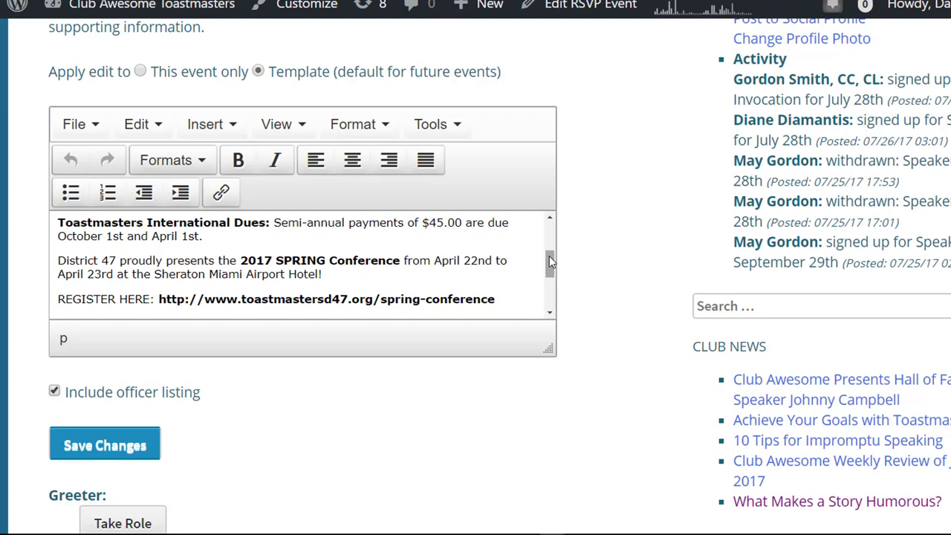
pyautogui.moveTo(550, 260); pyautogui.dragTo(554, 298)
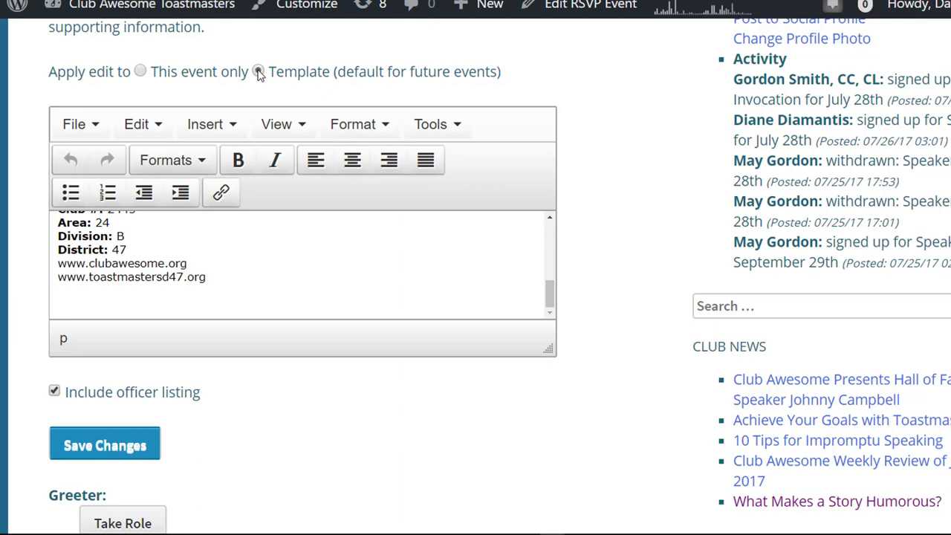
pyautogui.click(139, 72)
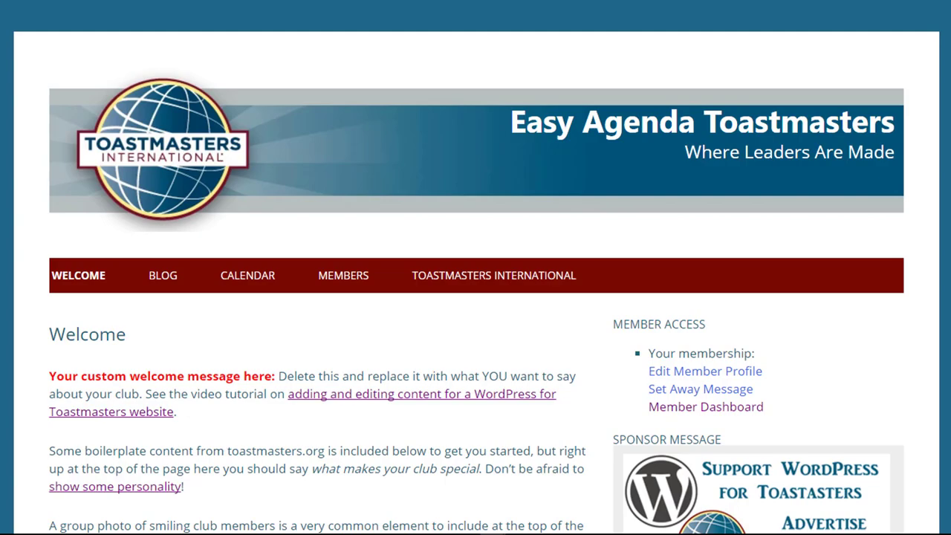
# Go to the Easy Agenda Toastmasters admin Dashboard through the site-name menu
pyautogui.scroll(-12, 475, 297)
pyautogui.scroll(7, 475, 297)
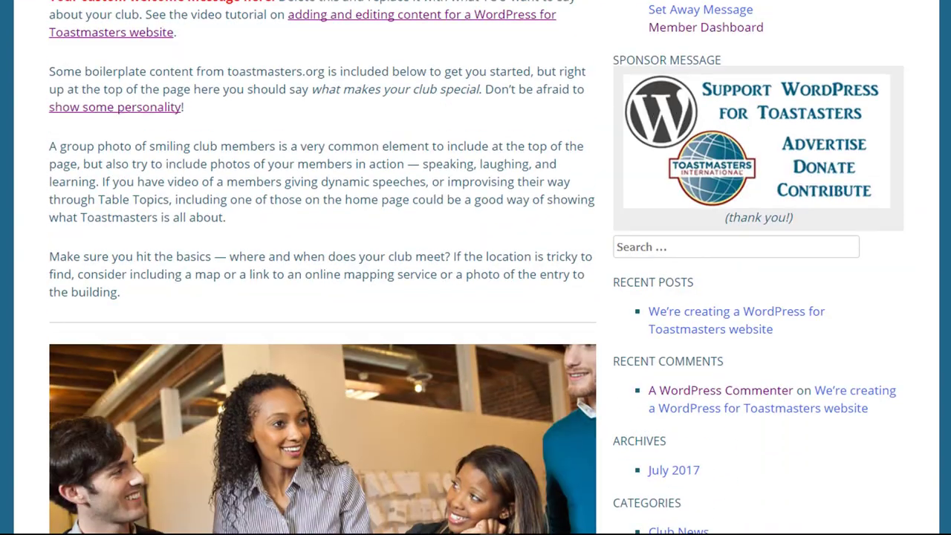
pyautogui.scroll(3, 475, 297)
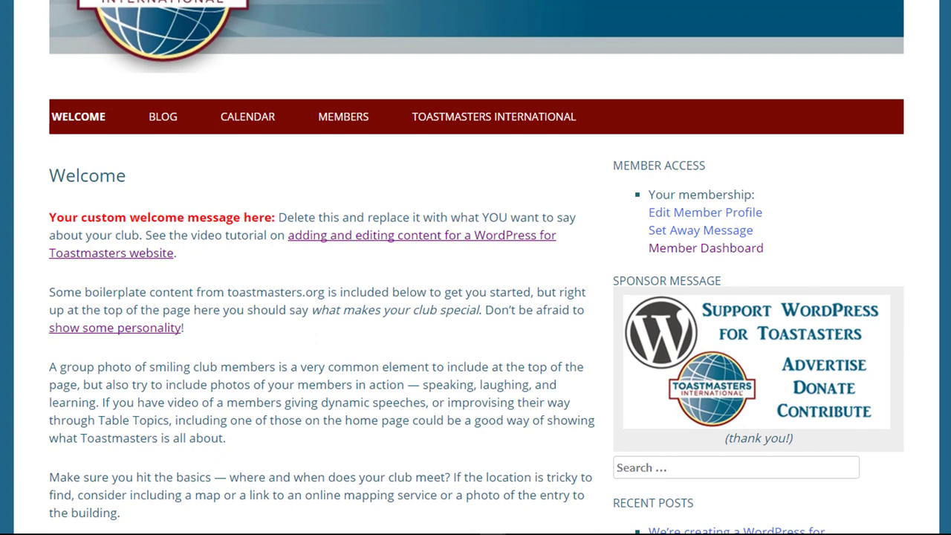
pyautogui.scroll(2, 475, 297)
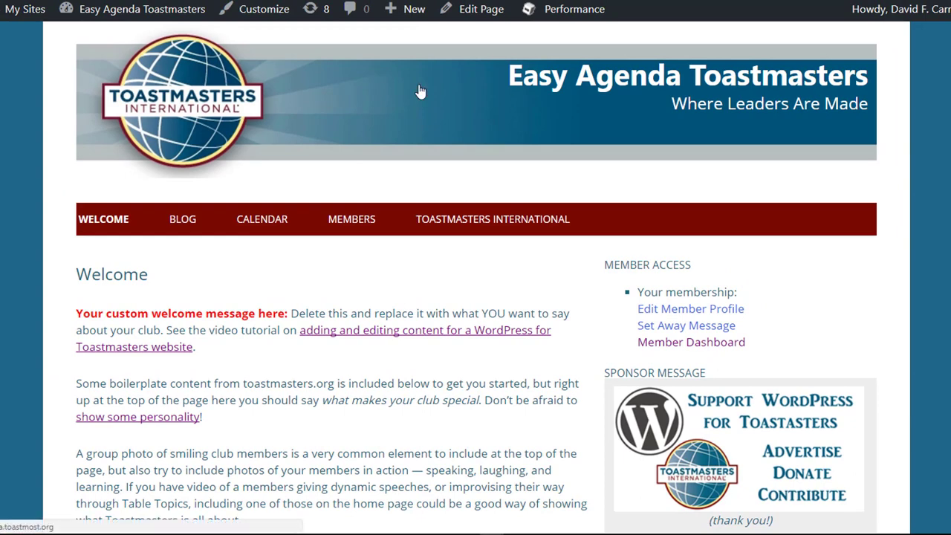
pyautogui.moveTo(127, 10)
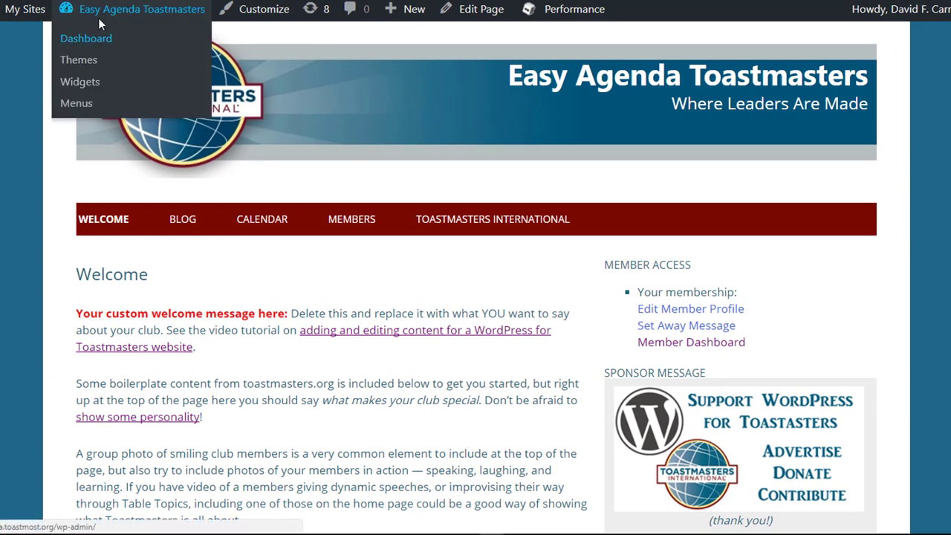
pyautogui.click(94, 38)
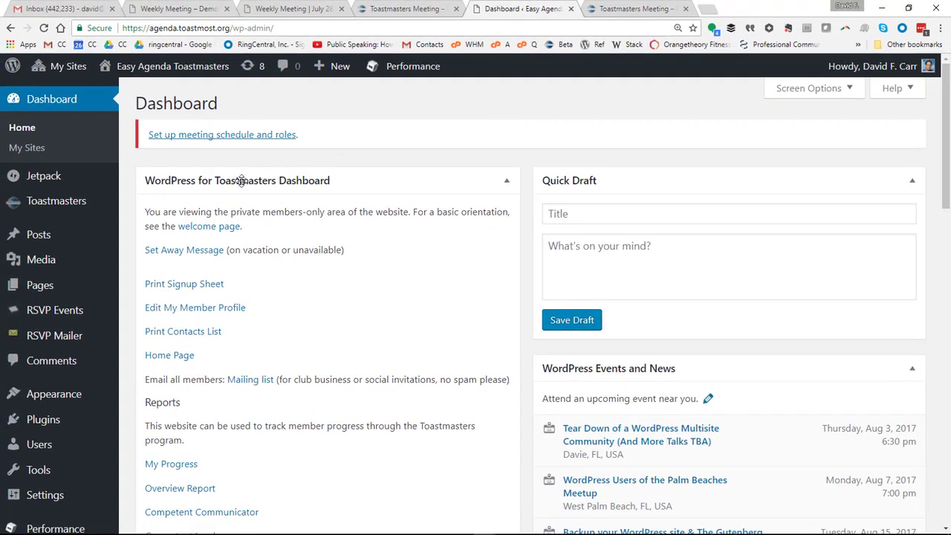
# Open 'Set up meeting schedule and roles' for the Toastmasters Meeting template
pyautogui.click(213, 142)
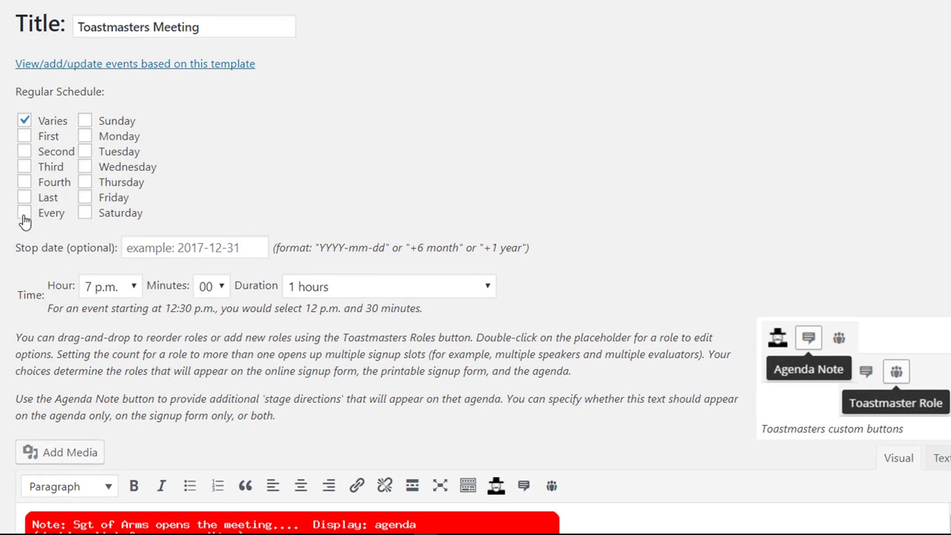
# Schedule the meeting template for every Tuesday at 7:30 p.m., lasting 1 hour
pyautogui.click(25, 215)
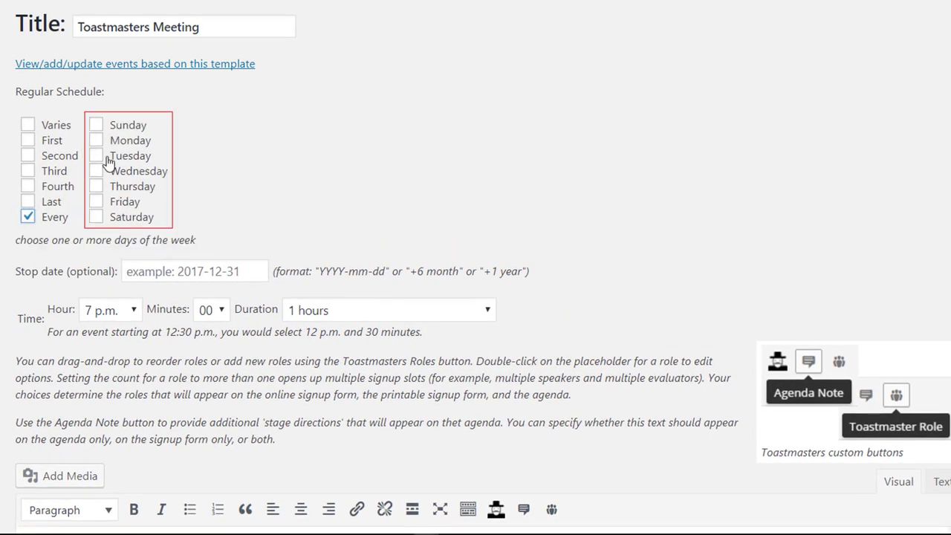
pyautogui.click(95, 156)
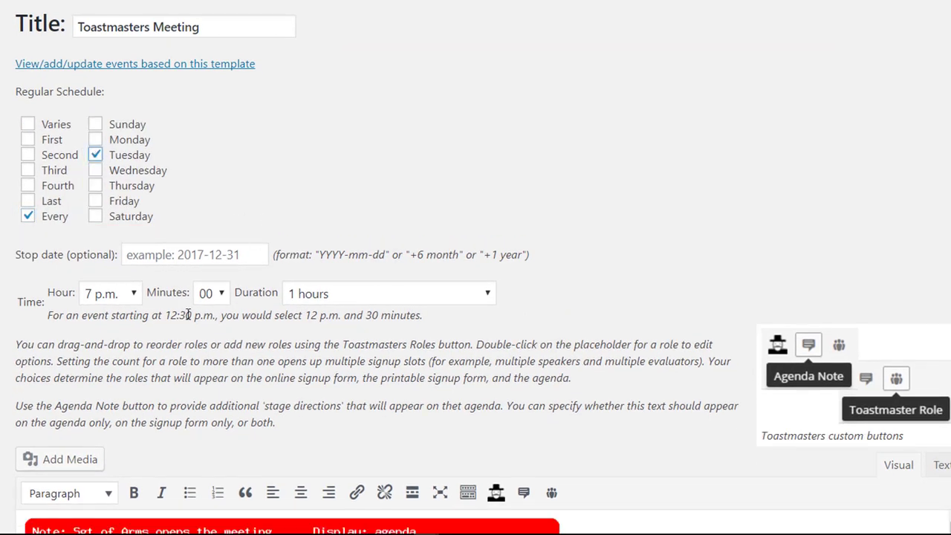
pyautogui.click(220, 303)
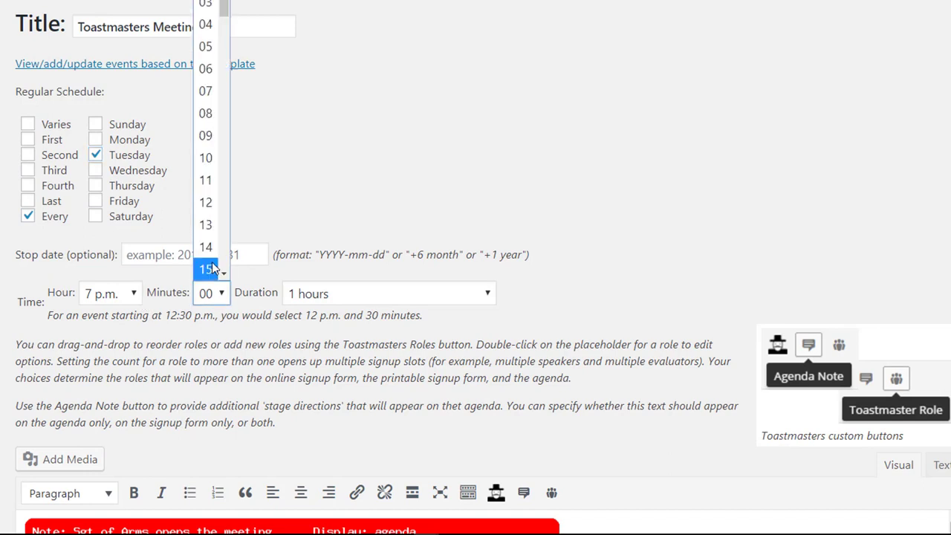
pyautogui.click(224, 276)
pyautogui.click(224, 277)
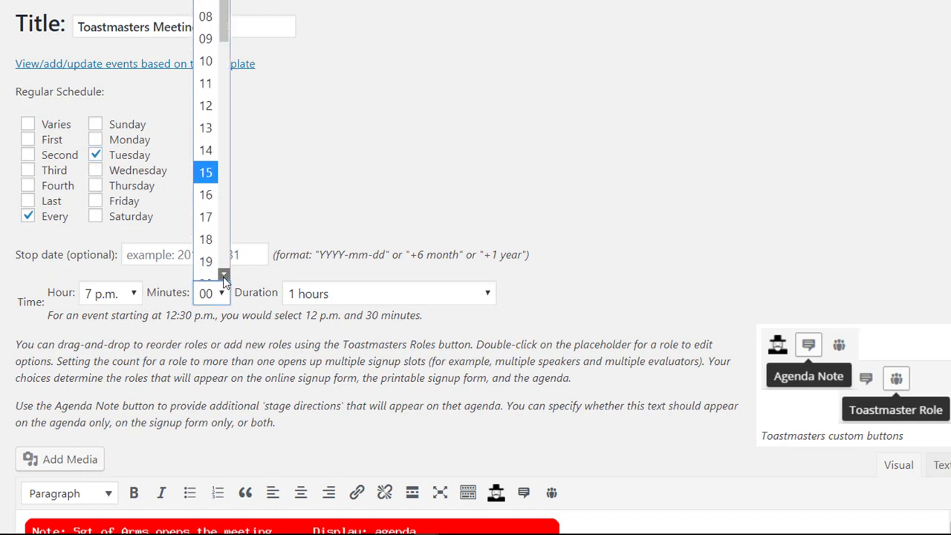
pyautogui.click(223, 276)
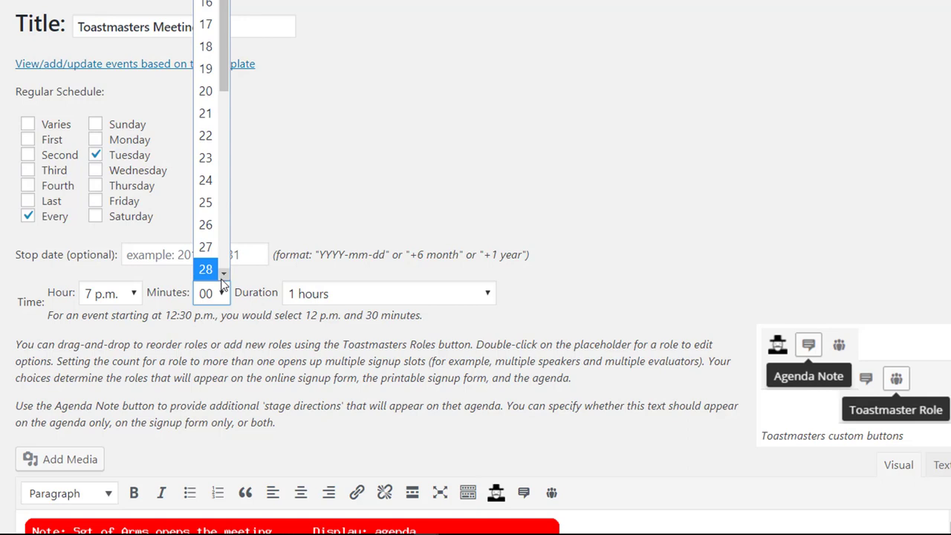
pyautogui.click(224, 277)
pyautogui.click(223, 277)
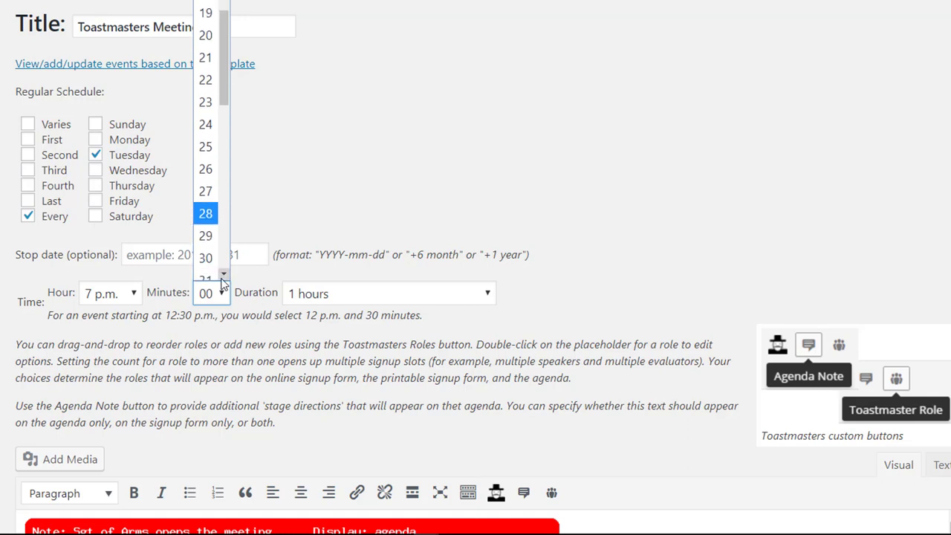
pyautogui.click(207, 247)
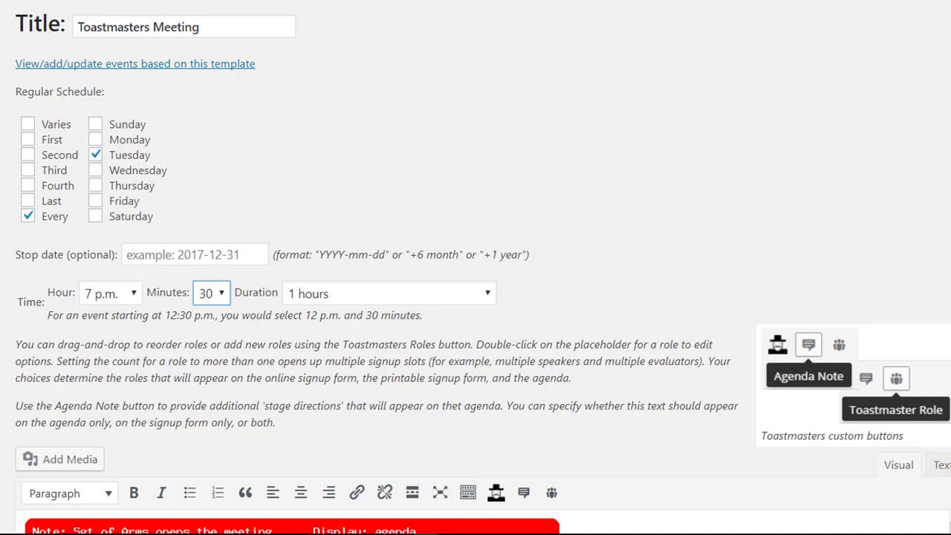
pyautogui.scroll(-6, 476, 268)
pyautogui.scroll(1, 476, 268)
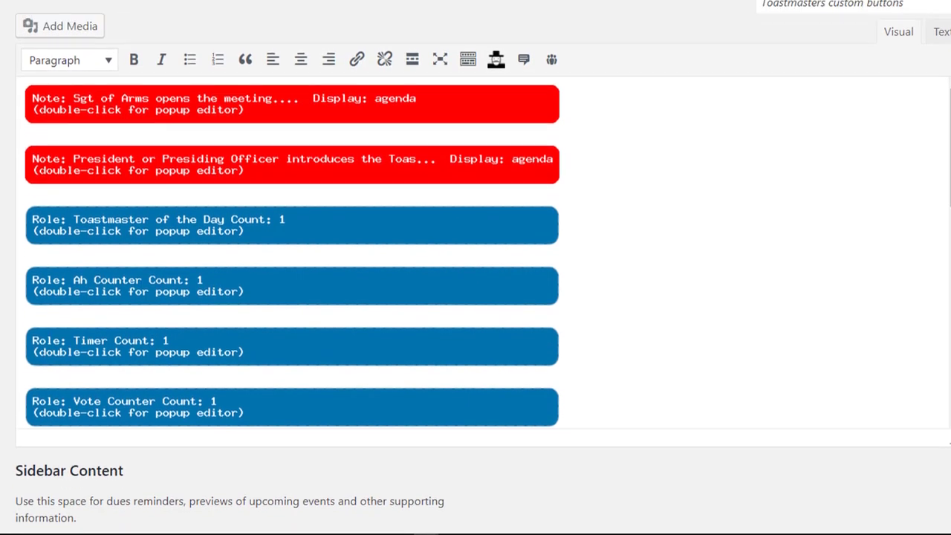
pyautogui.scroll(-1, 475, 268)
pyautogui.scroll(-1, 475, 267)
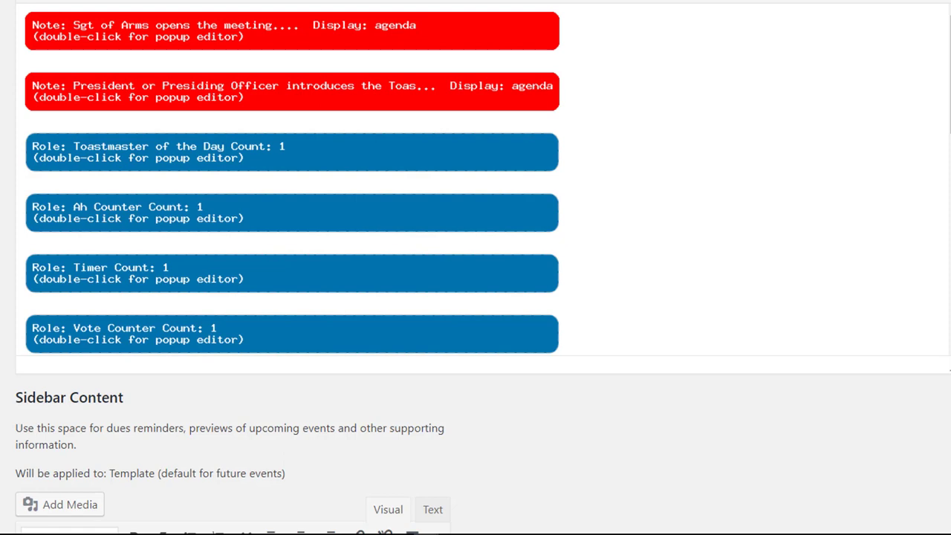
pyautogui.click(219, 28)
pyautogui.doubleClick(220, 28)
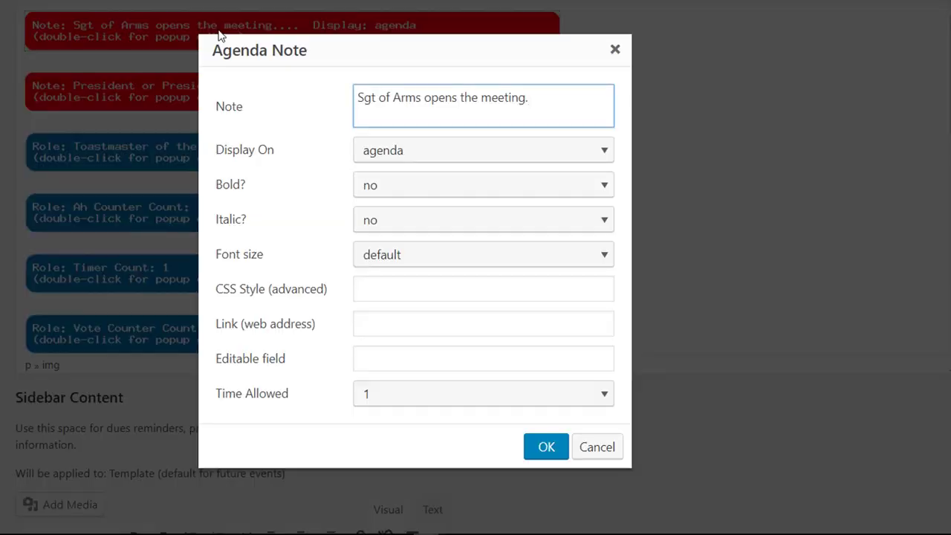
pyautogui.click(504, 159)
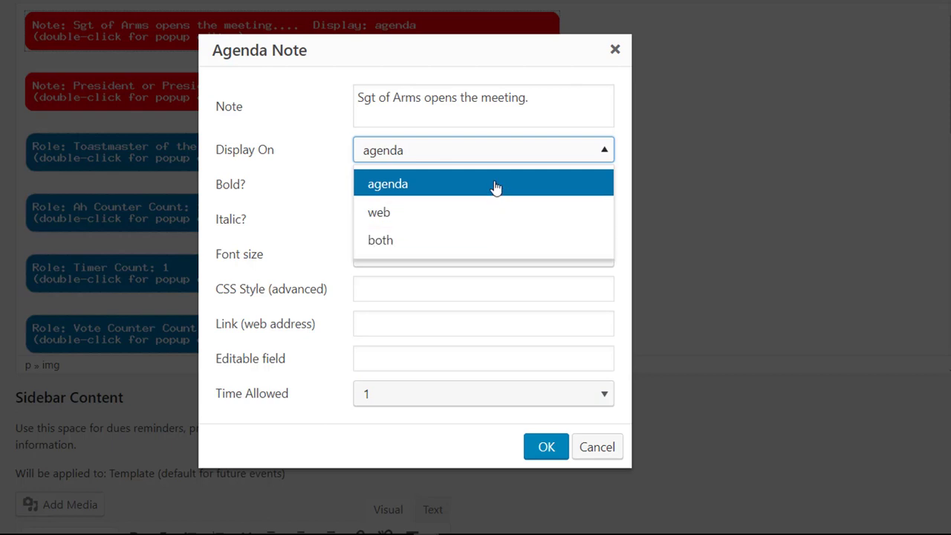
pyautogui.click(495, 186)
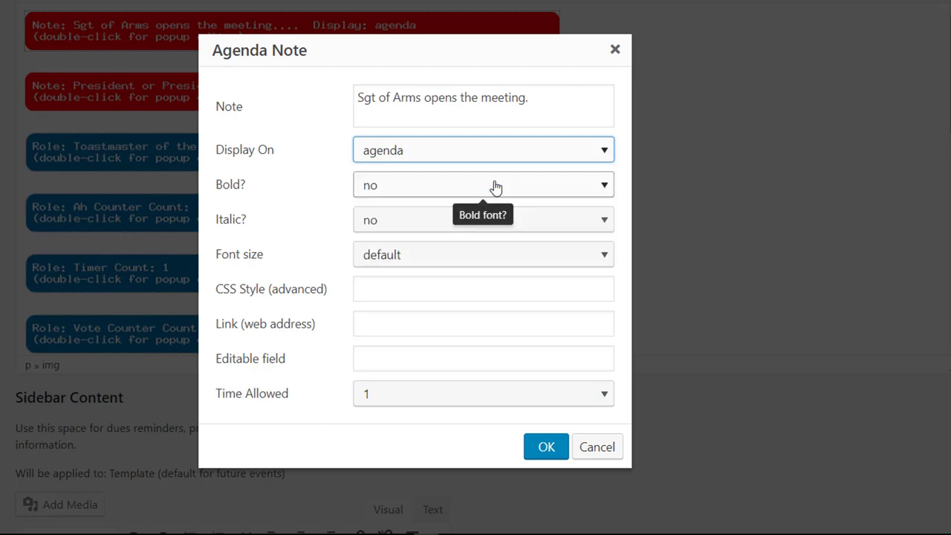
pyautogui.click(544, 449)
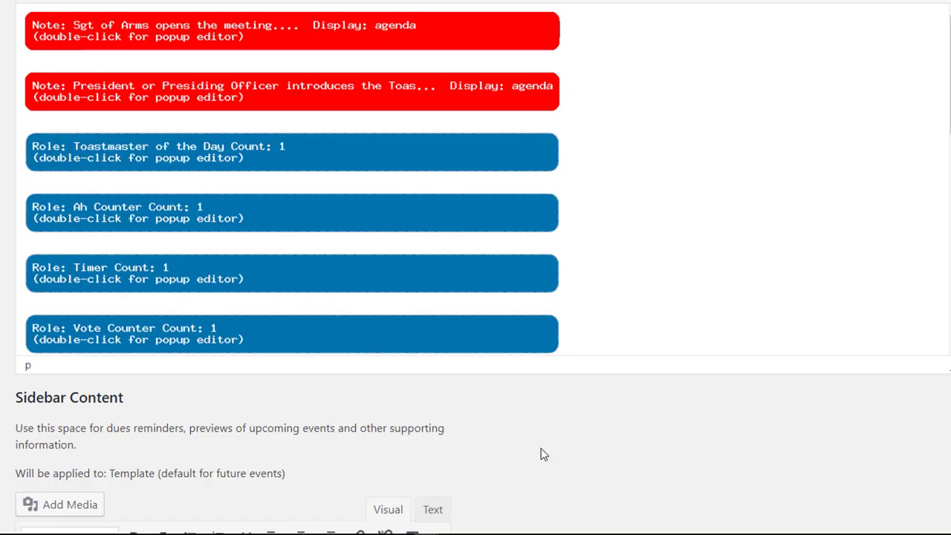
pyautogui.doubleClick(251, 152)
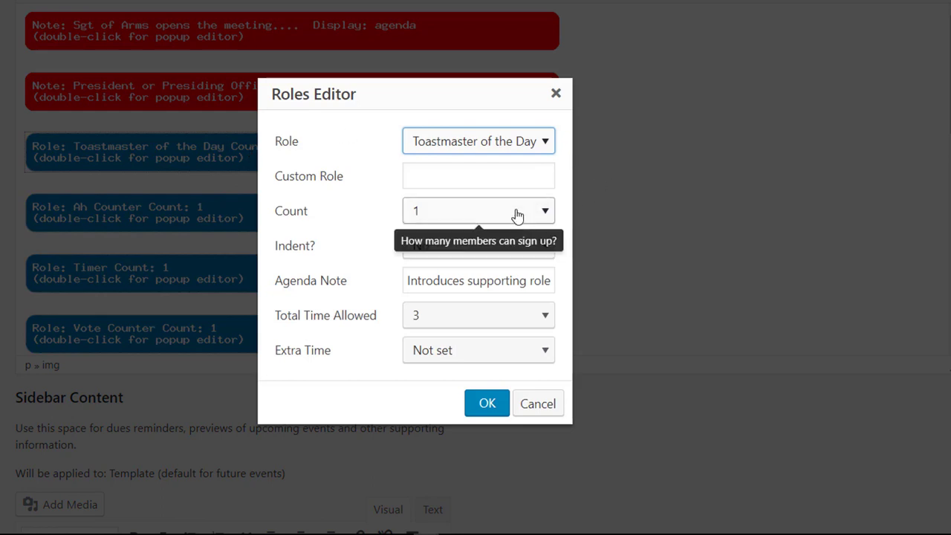
pyautogui.click(485, 282)
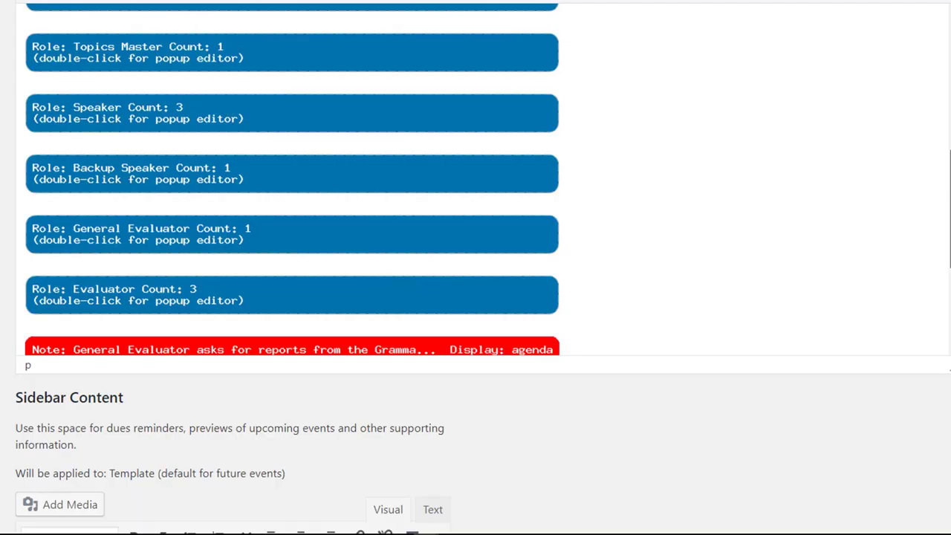
# Keep three Speaker slots and allow the Speaker role 30 minutes total plus 2 minutes extra
pyautogui.doubleClick(180, 107)
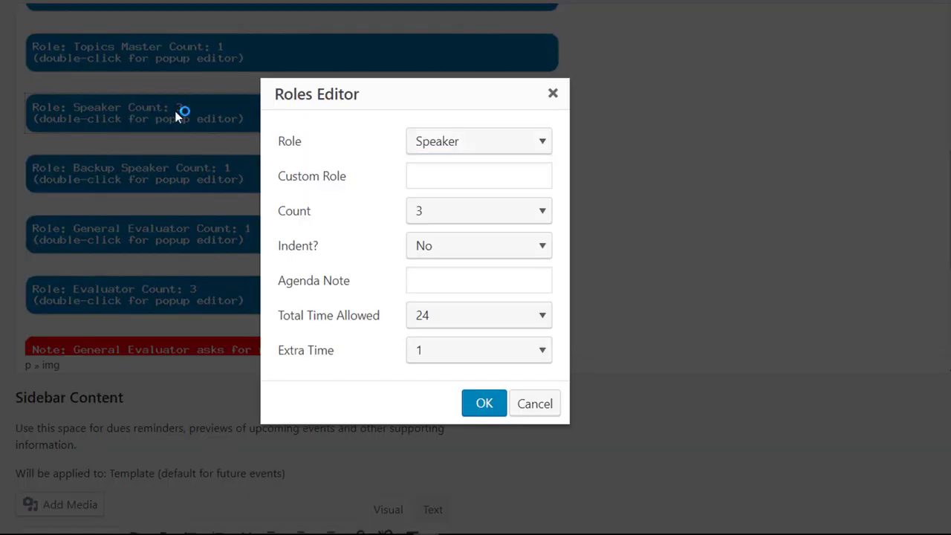
pyautogui.click(489, 221)
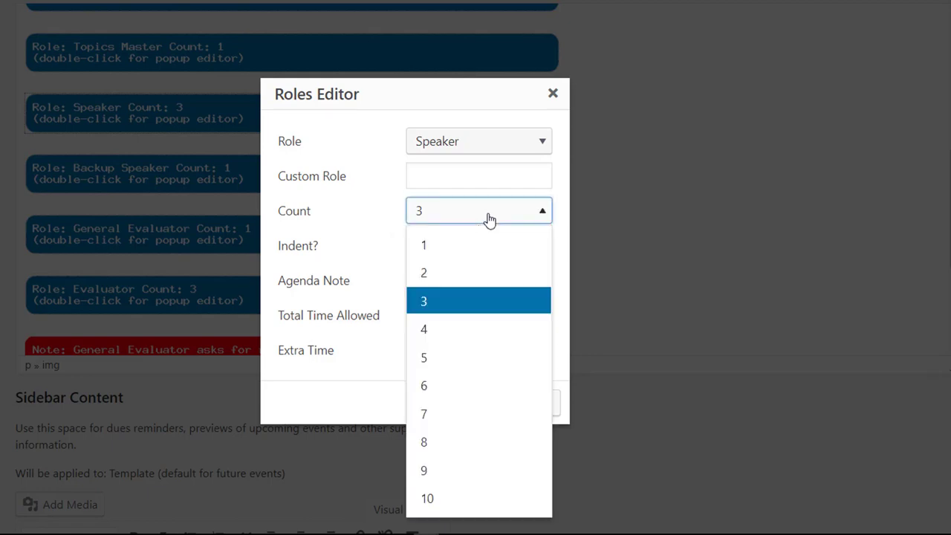
pyautogui.click(561, 205)
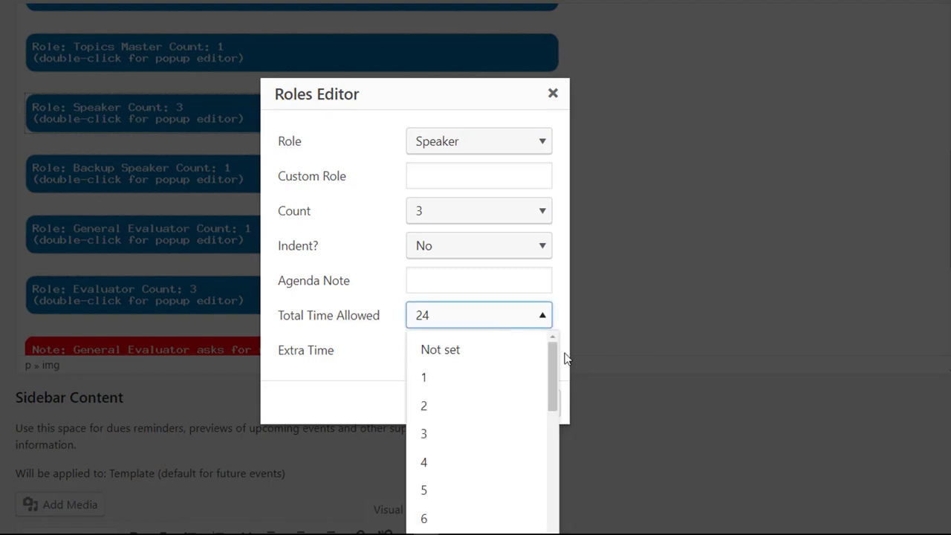
pyautogui.click(551, 379)
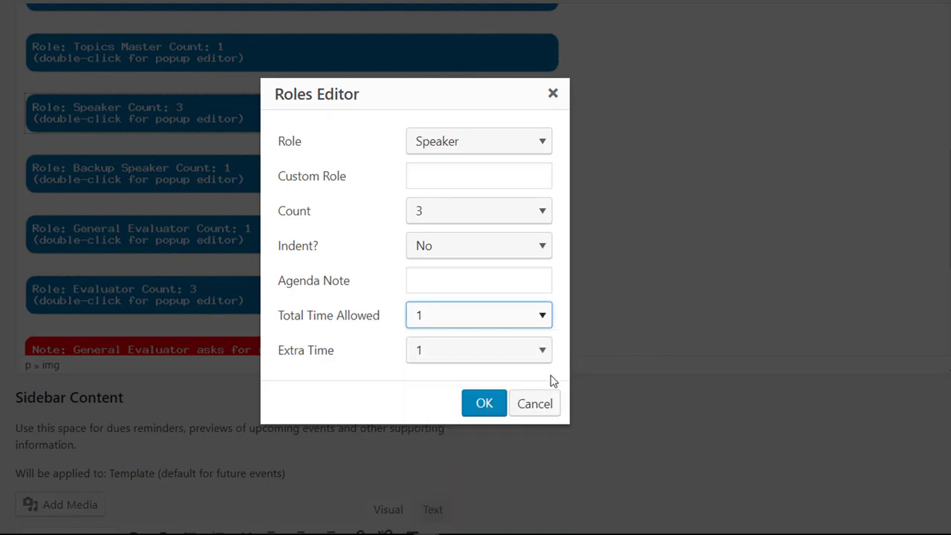
pyautogui.click(535, 320)
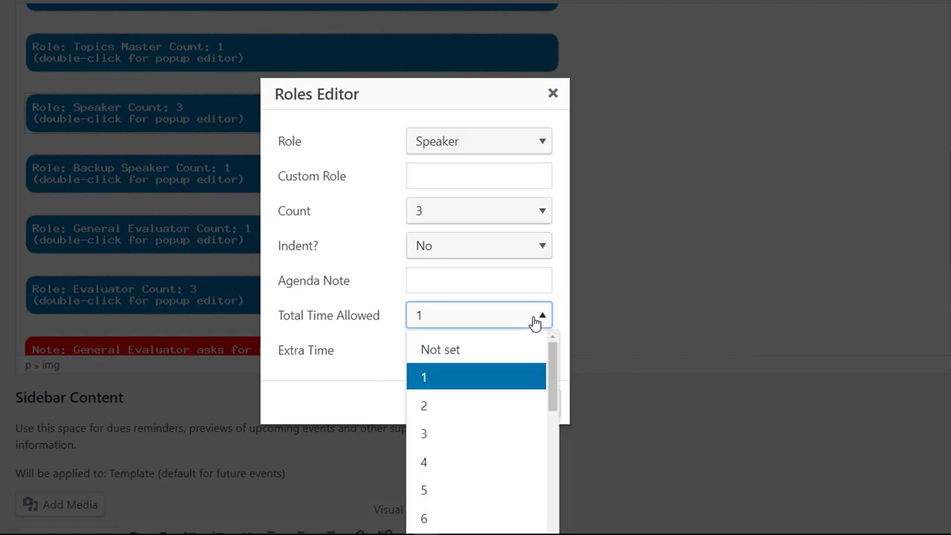
pyautogui.press('Down')
pyautogui.press('Down')
pyautogui.press('Down')
pyautogui.press('Down')
pyautogui.press('Down')
pyautogui.press('Down')
pyautogui.press('Down')
pyautogui.press('Down')
pyautogui.press('Down')
pyautogui.press('Down')
pyautogui.press('Down')
pyautogui.press('Down')
pyautogui.press('Down')
pyautogui.press('Down')
pyautogui.press('Down')
pyautogui.press('Down')
pyautogui.press('Down')
pyautogui.press('Down')
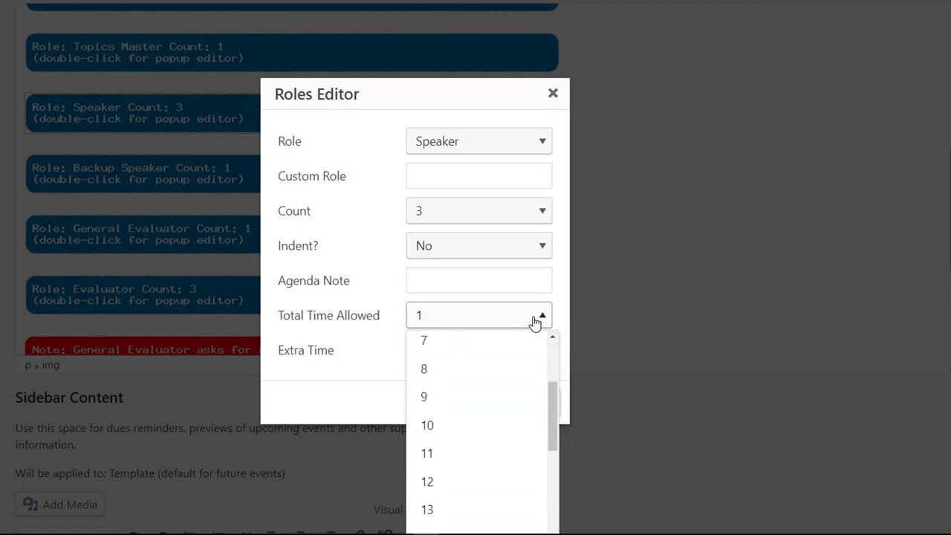
pyautogui.moveTo(552, 414); pyautogui.dragTo(553, 520)
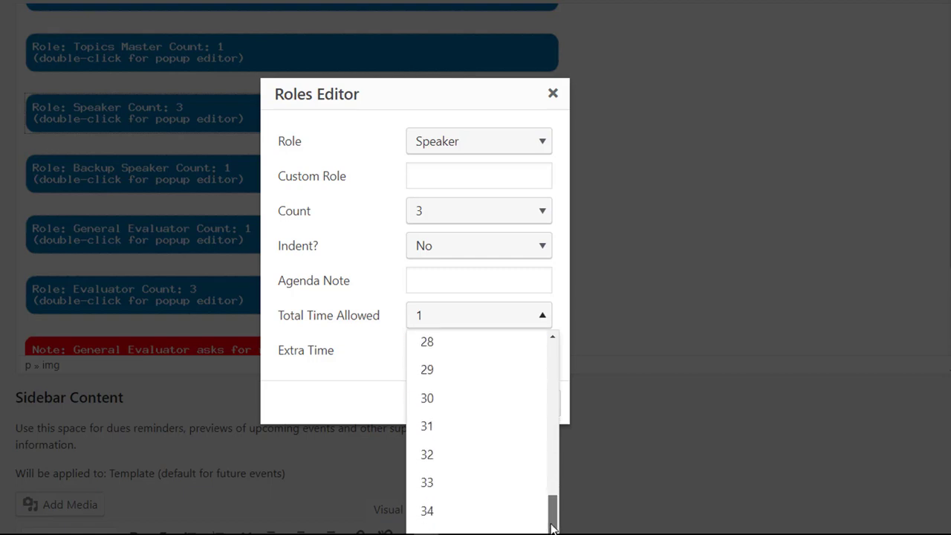
pyautogui.click(496, 412)
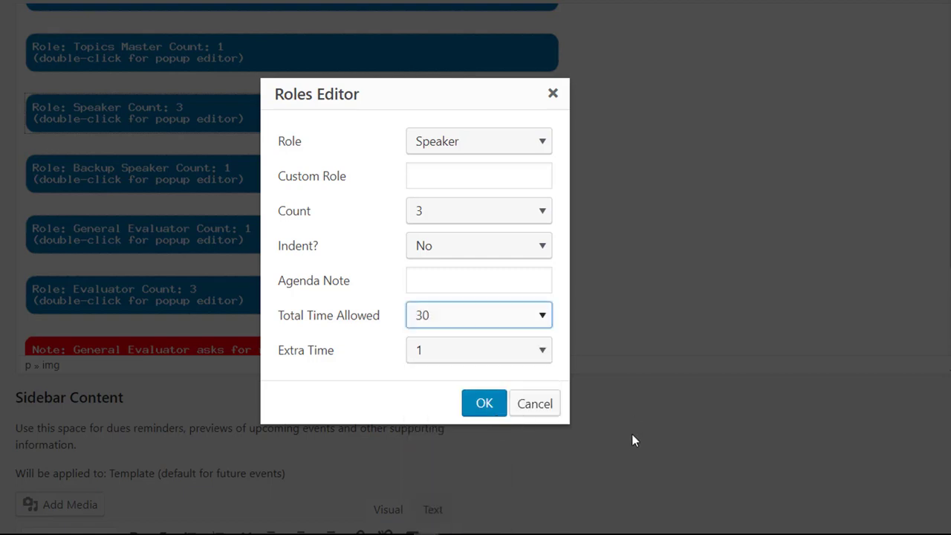
pyautogui.moveTo(471, 360)
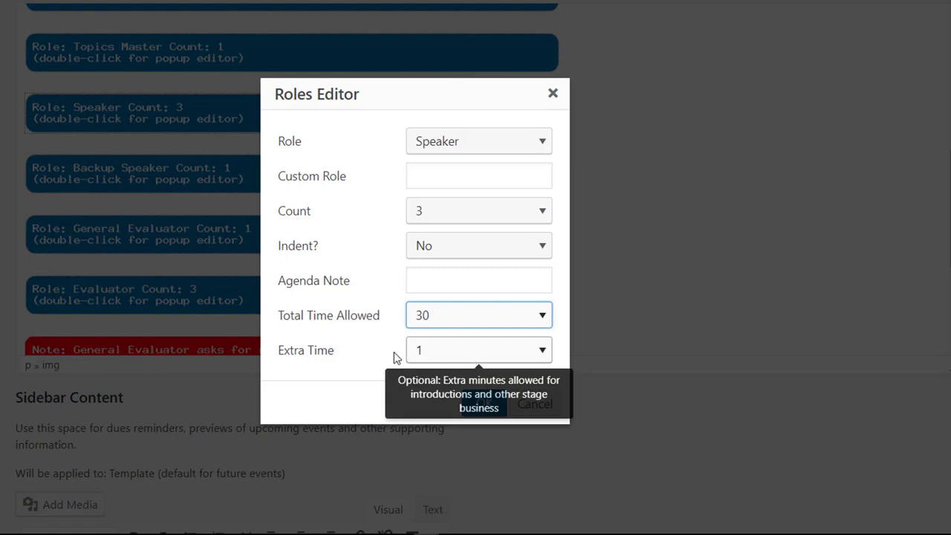
pyautogui.moveTo(512, 318)
pyautogui.click(479, 358)
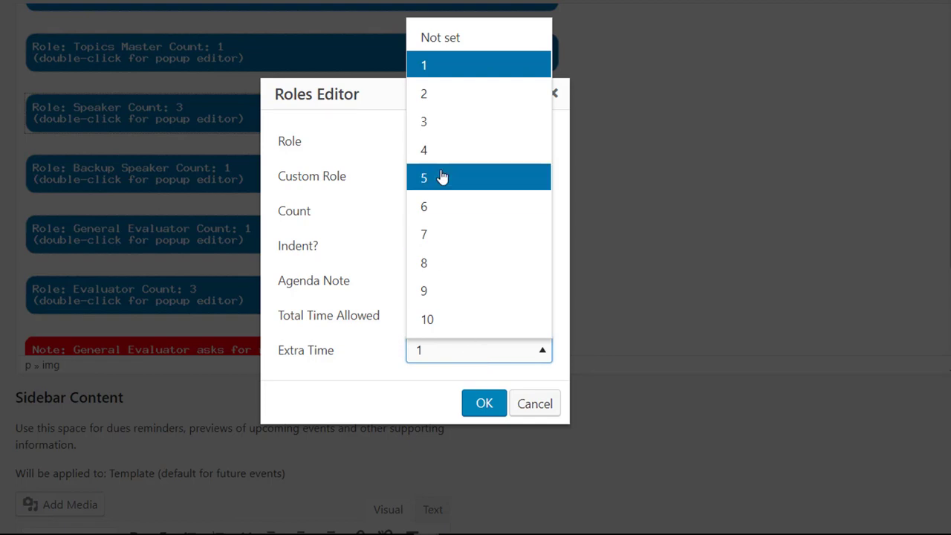
pyautogui.click(431, 95)
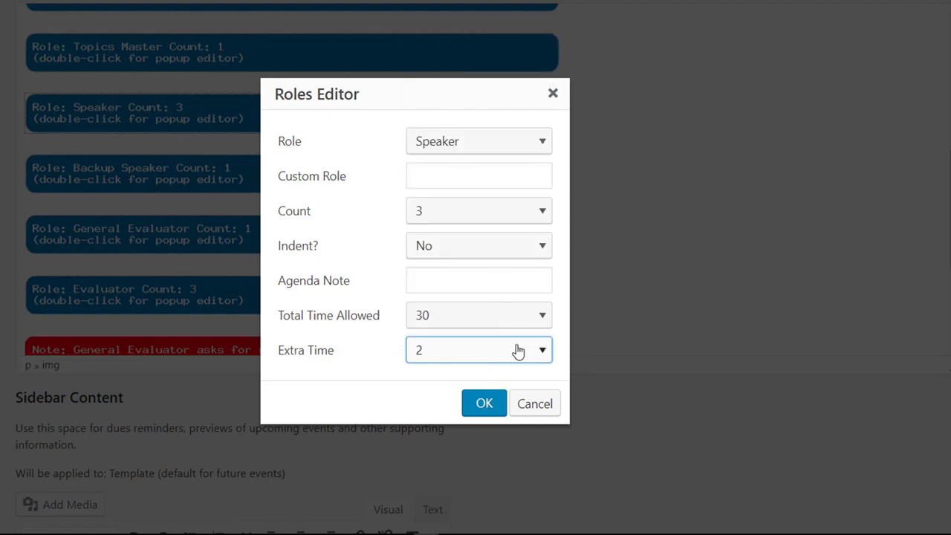
pyautogui.click(489, 409)
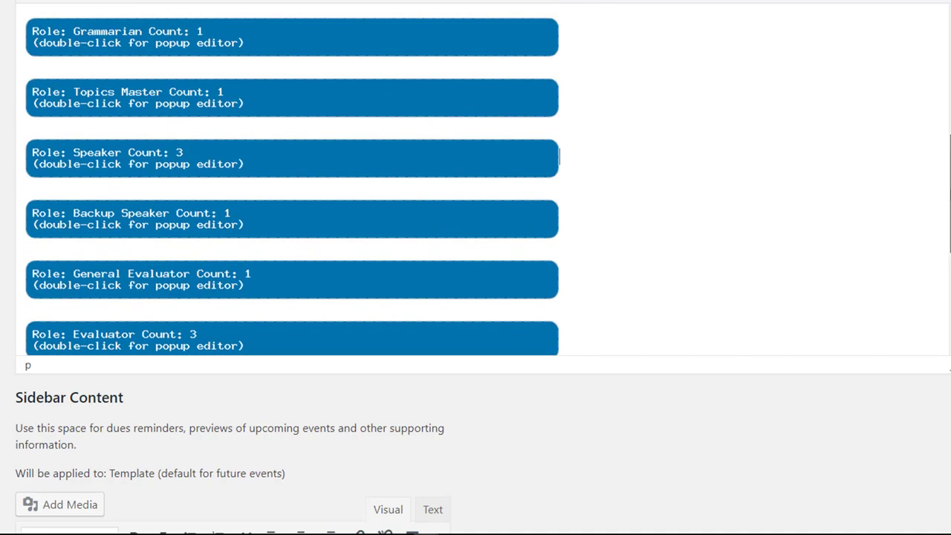
# Scroll to the end of the agenda and open the purple 'editable:Theme' note's settings
pyautogui.moveTo(950, 188); pyautogui.dragTo(950, 176)
pyautogui.scroll(-4, 559, 195)
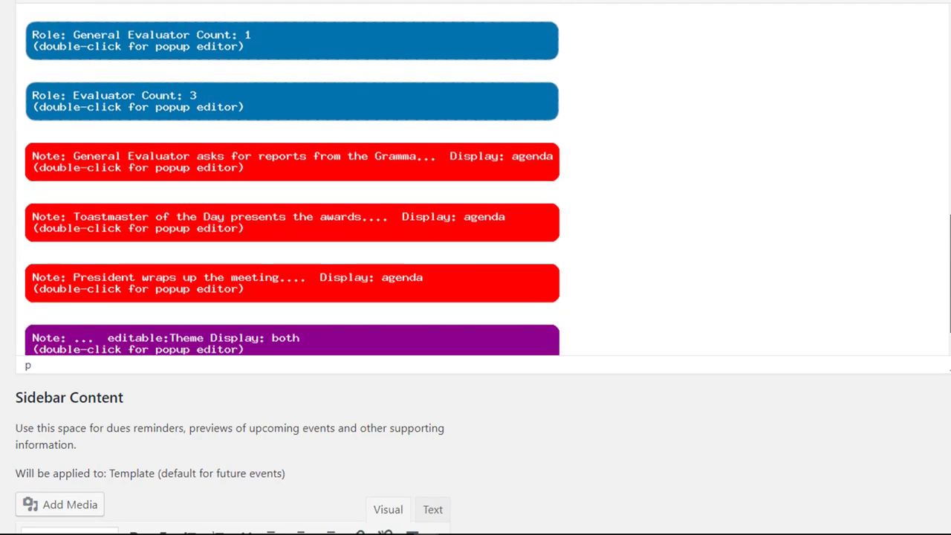
pyautogui.moveTo(950, 273); pyautogui.dragTo(950, 281)
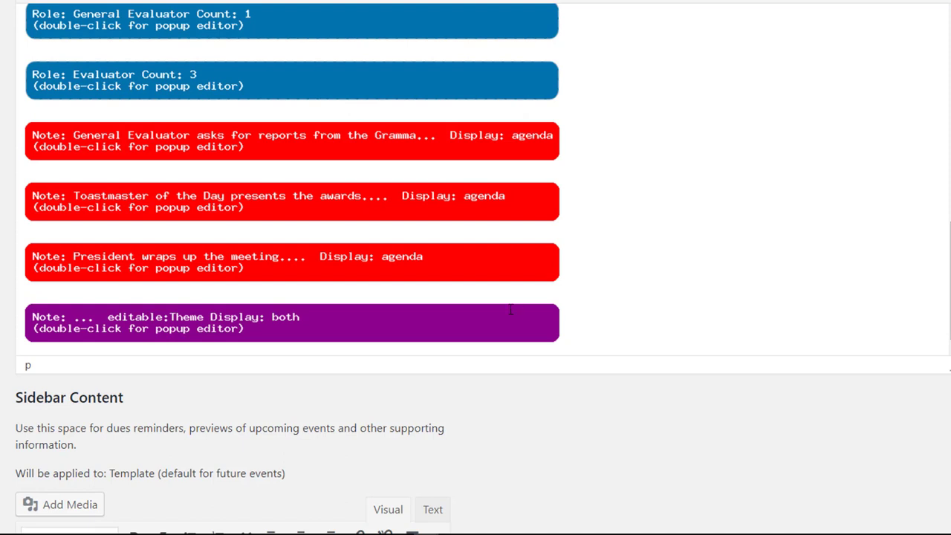
pyautogui.doubleClick(292, 324)
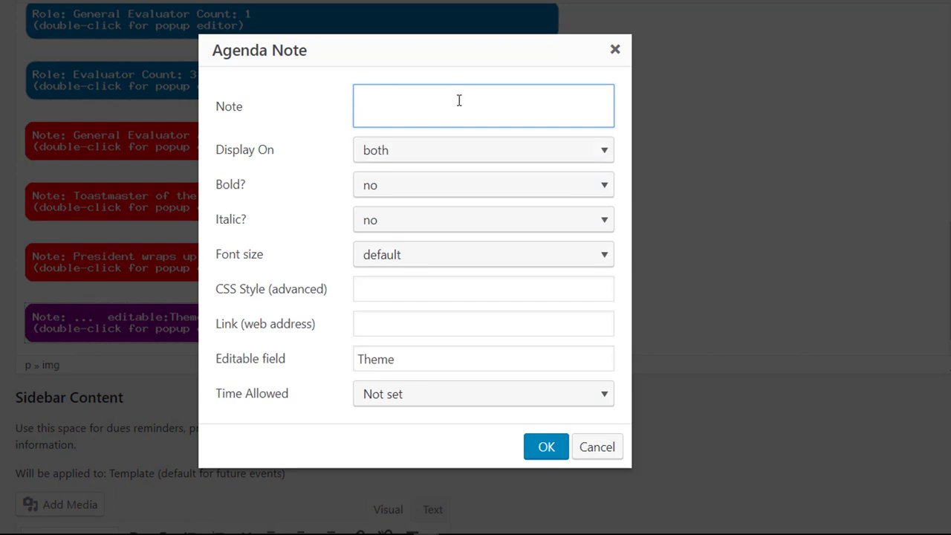
# Review the Theme note's Editable field and close the note settings unchanged
pyautogui.click(416, 359)
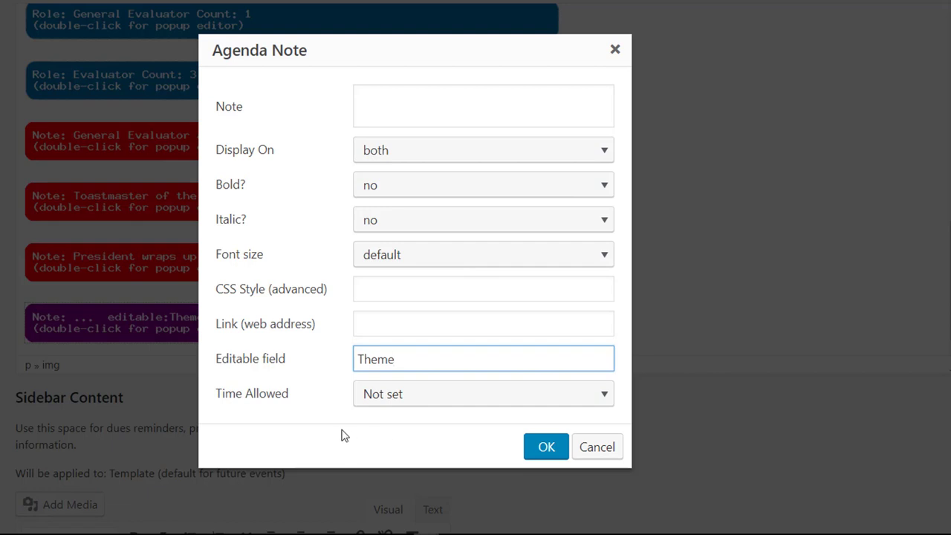
pyautogui.click(553, 449)
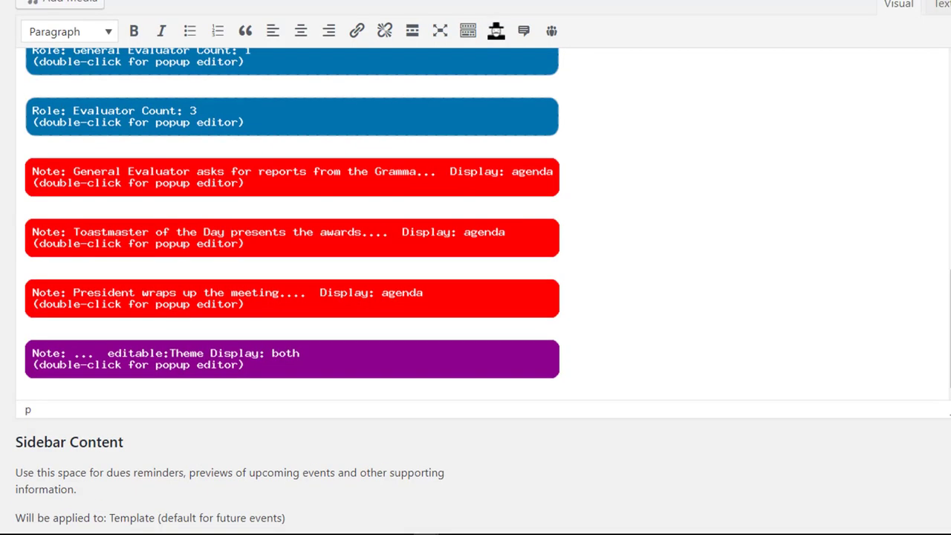
# Place the Speaker role directly above Topics Master, undoing a misplaced first drag
pyautogui.scroll(-1, 475, 267)
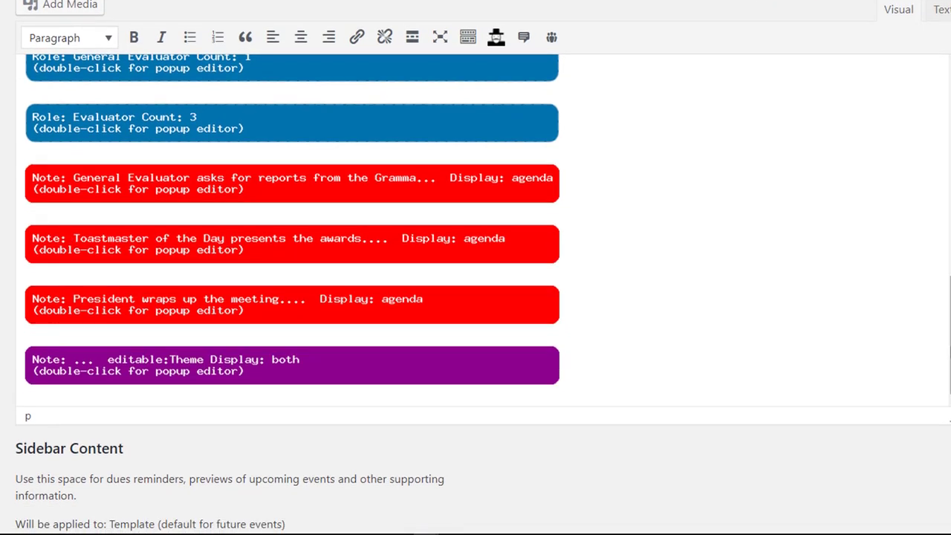
pyautogui.moveTo(948, 349); pyautogui.dragTo(948, 248)
pyautogui.click(147, 258)
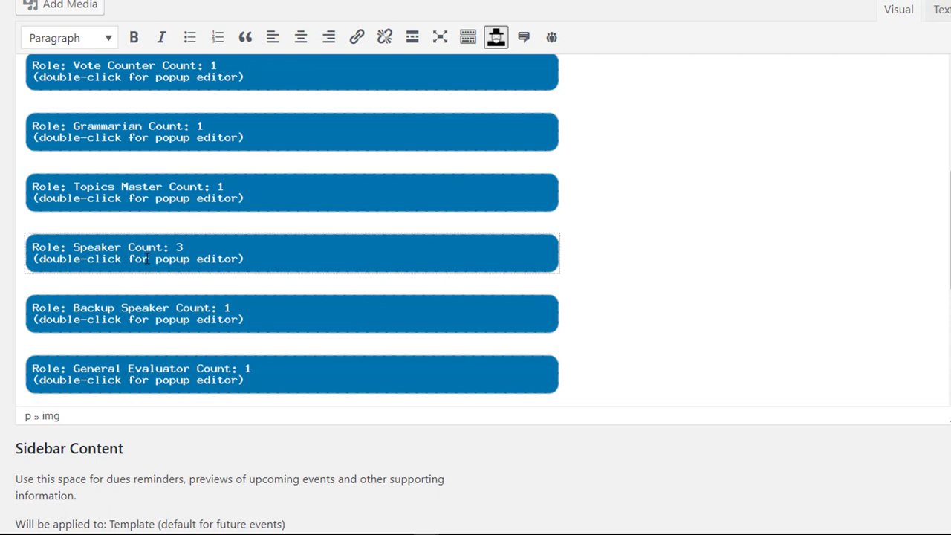
pyautogui.moveTo(147, 258); pyautogui.dragTo(144, 159)
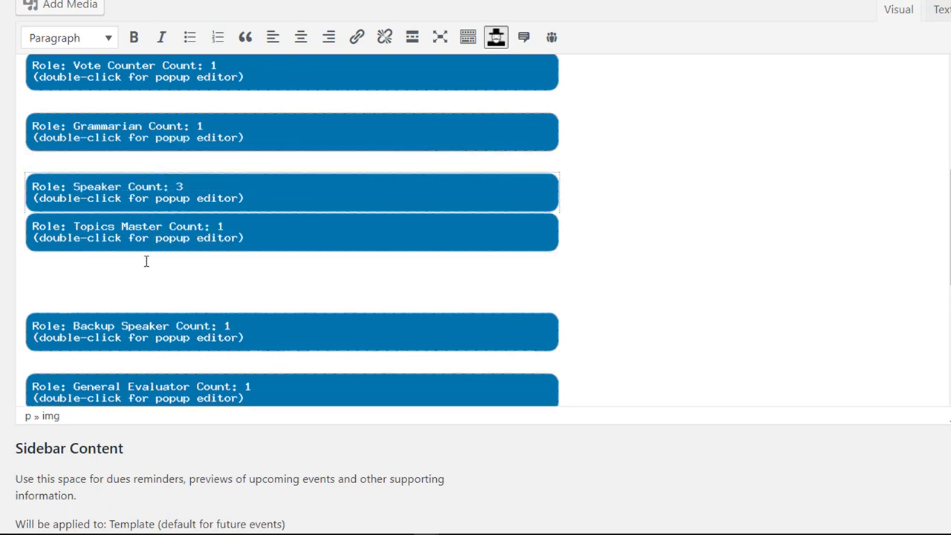
pyautogui.hotkey('ctrl', 'z')
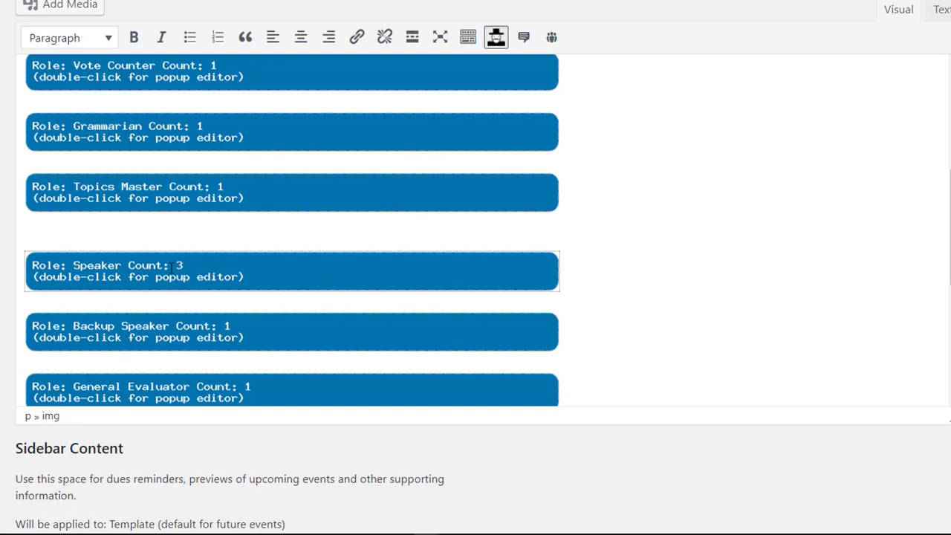
pyautogui.moveTo(167, 264); pyautogui.dragTo(163, 157)
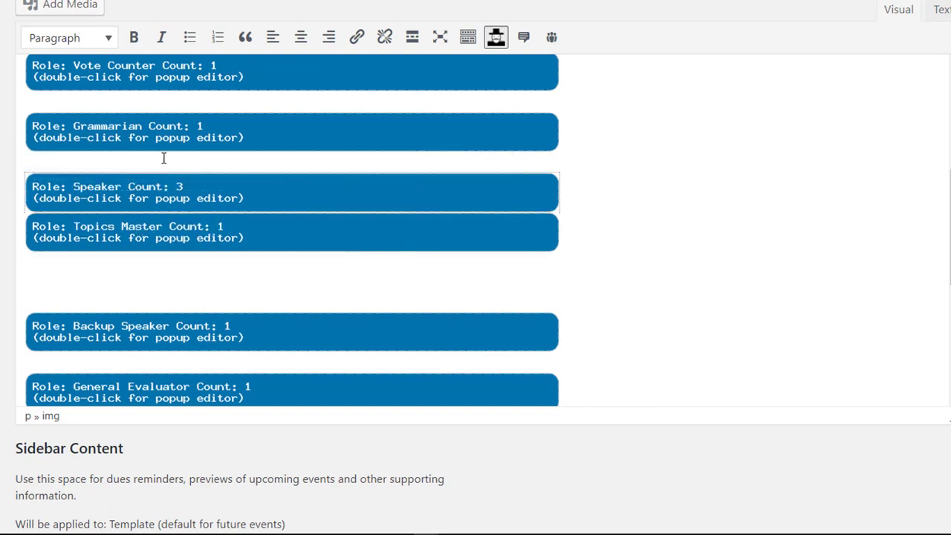
pyautogui.click(588, 187)
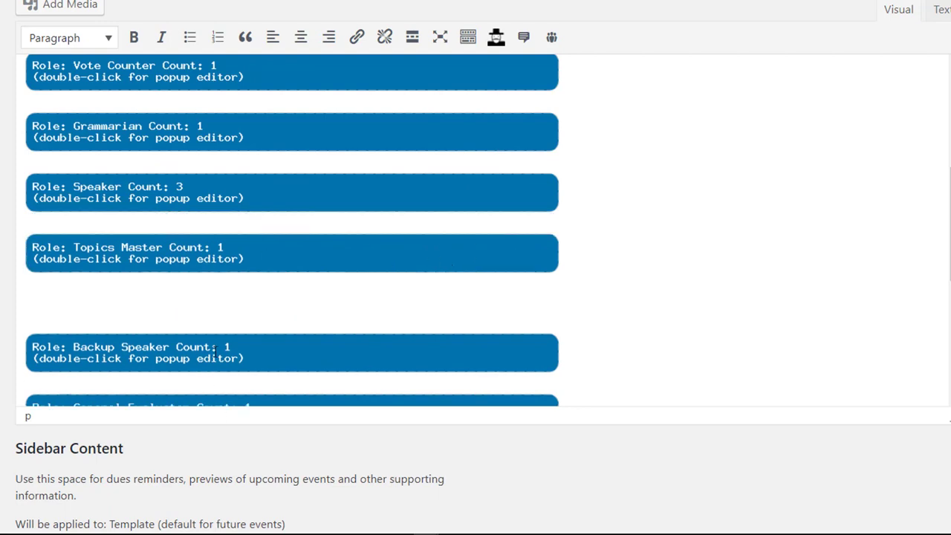
# Move Backup Speaker up above Topics Master and insert blank lines after Backup Speaker and Topics Master
pyautogui.moveTo(215, 353); pyautogui.dragTo(198, 223)
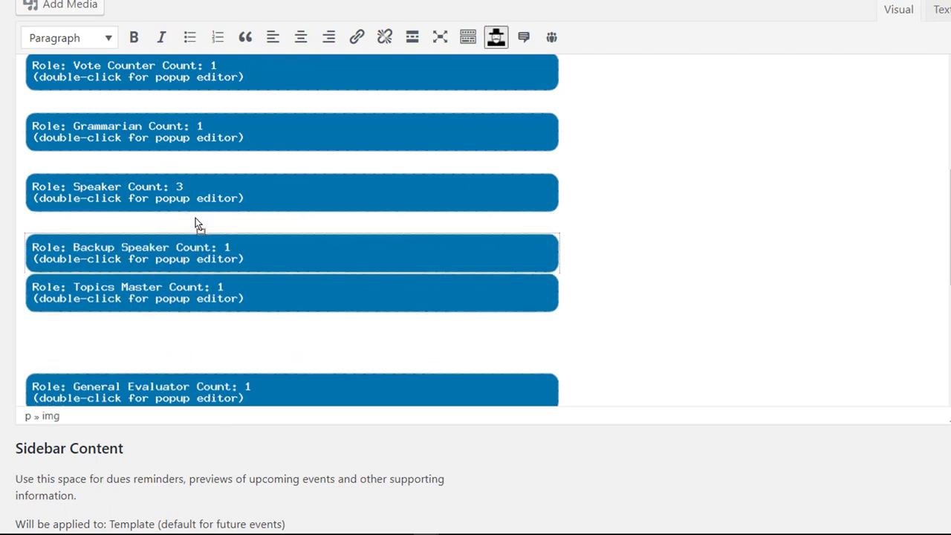
pyautogui.click(602, 269)
pyautogui.press('Return')
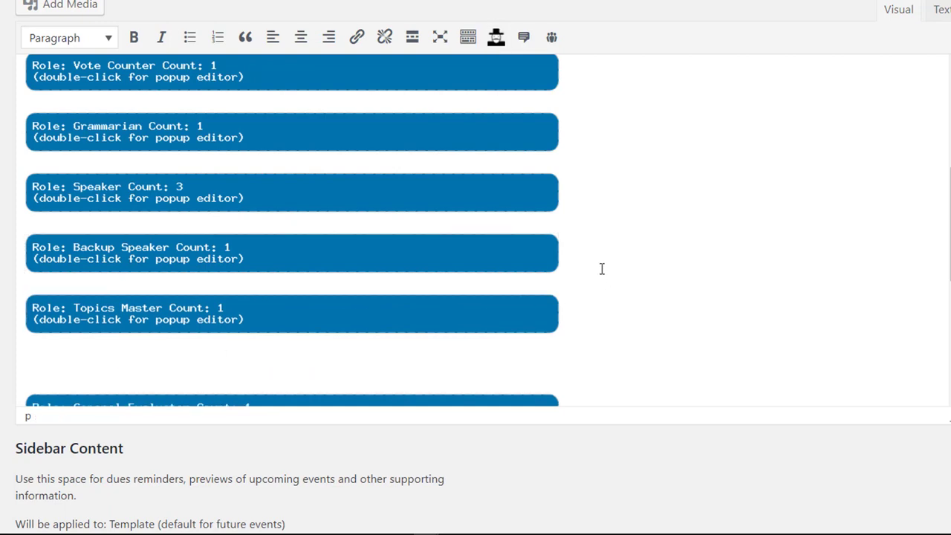
pyautogui.press('Down')
pyautogui.press('Down')
pyautogui.press('BackSpace')
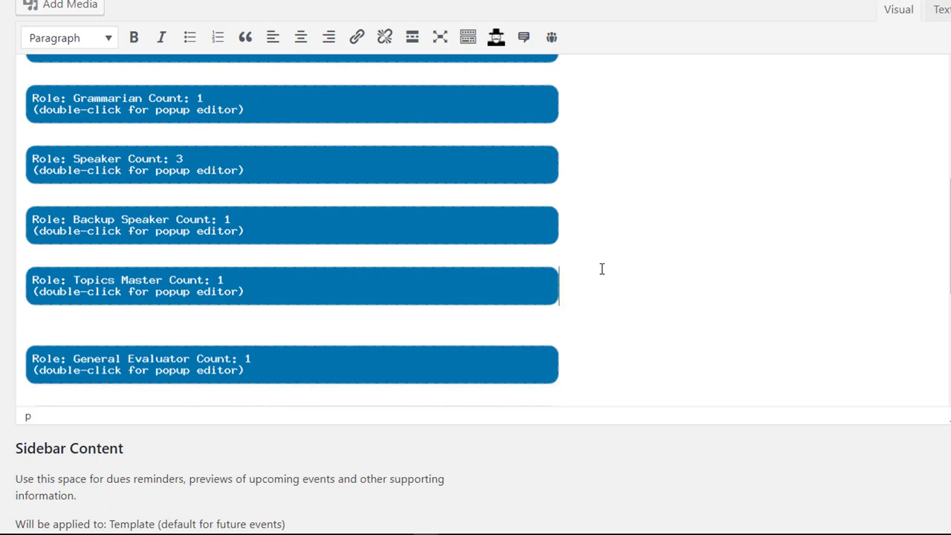
pyautogui.press('Return')
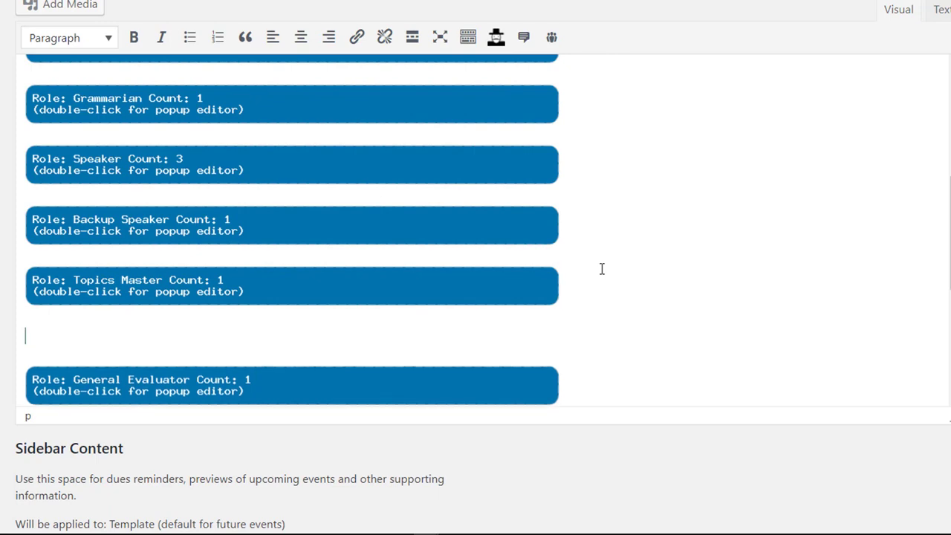
pyautogui.click(614, 215)
pyautogui.press('Return')
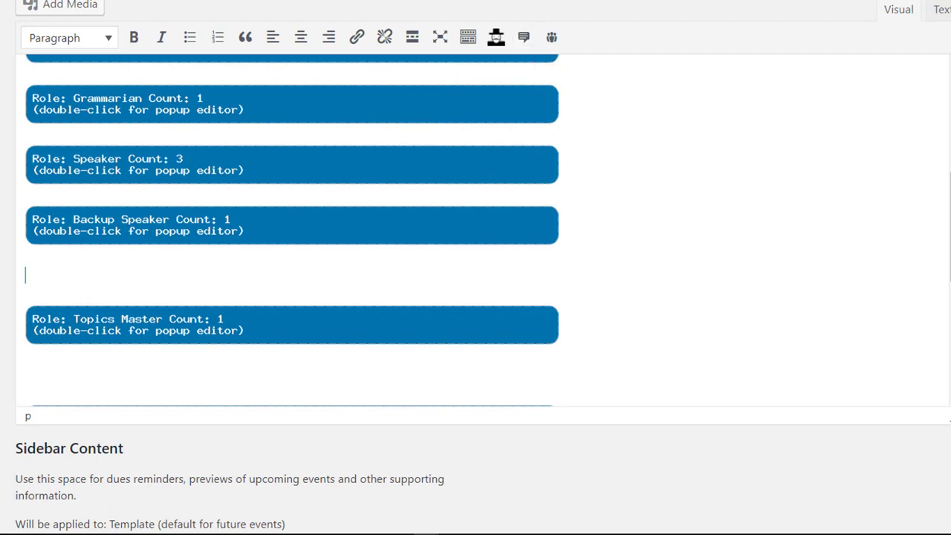
pyautogui.scroll(3, 476, 267)
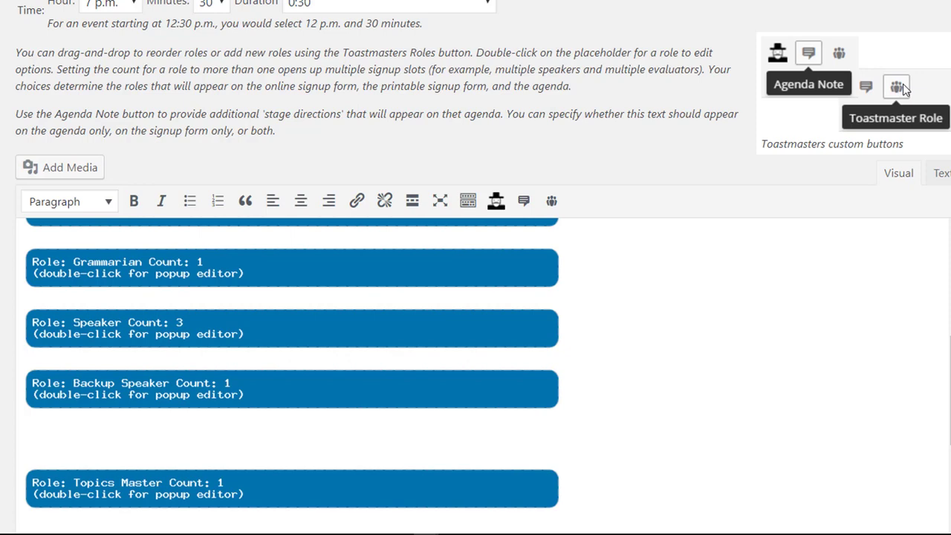
# Insert a '5-minute break' agenda note allotted 5 minutes, followed by a blank line
pyautogui.click(524, 202)
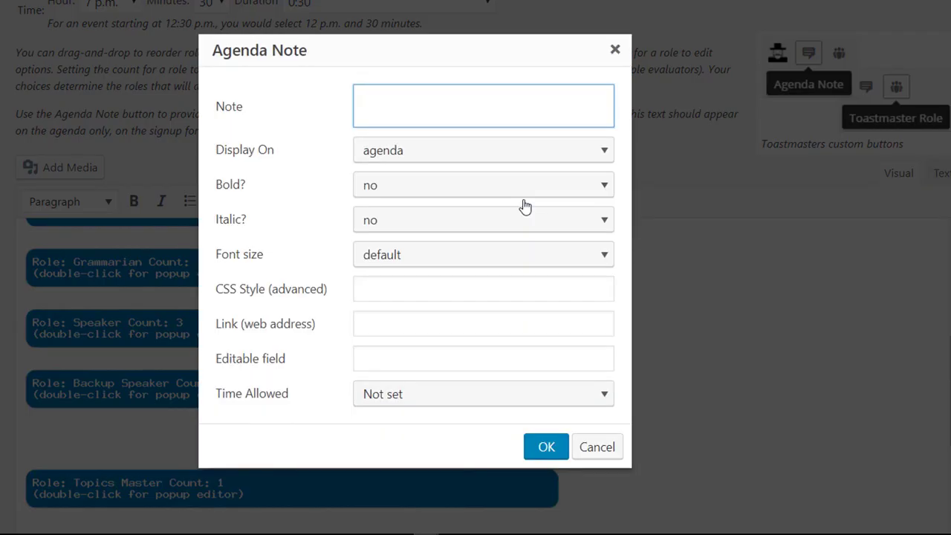
pyautogui.write('5-minute break')
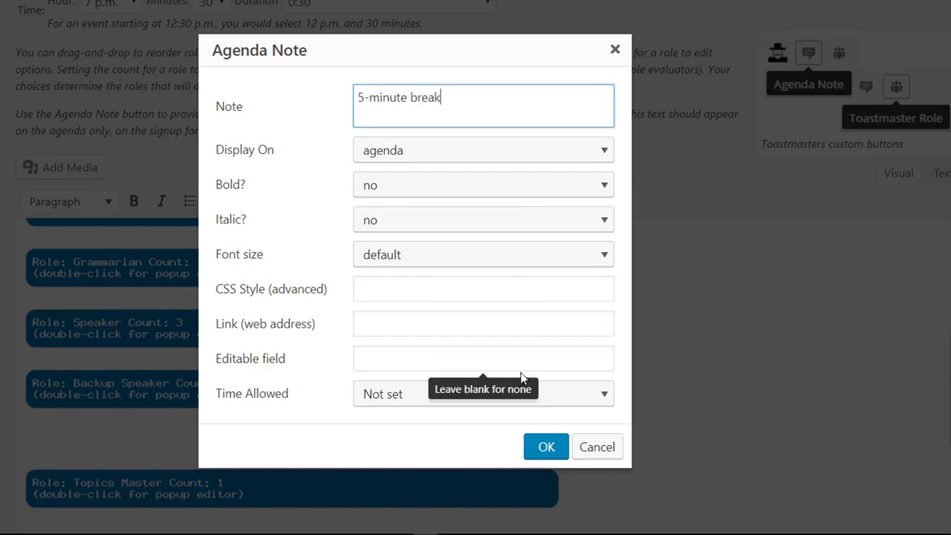
pyautogui.click(456, 400)
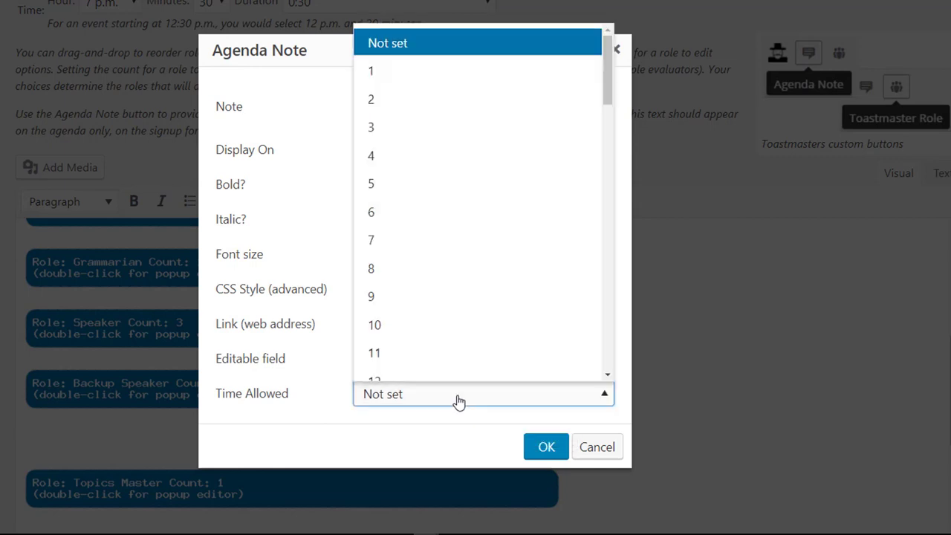
pyautogui.click(387, 182)
pyautogui.click(537, 447)
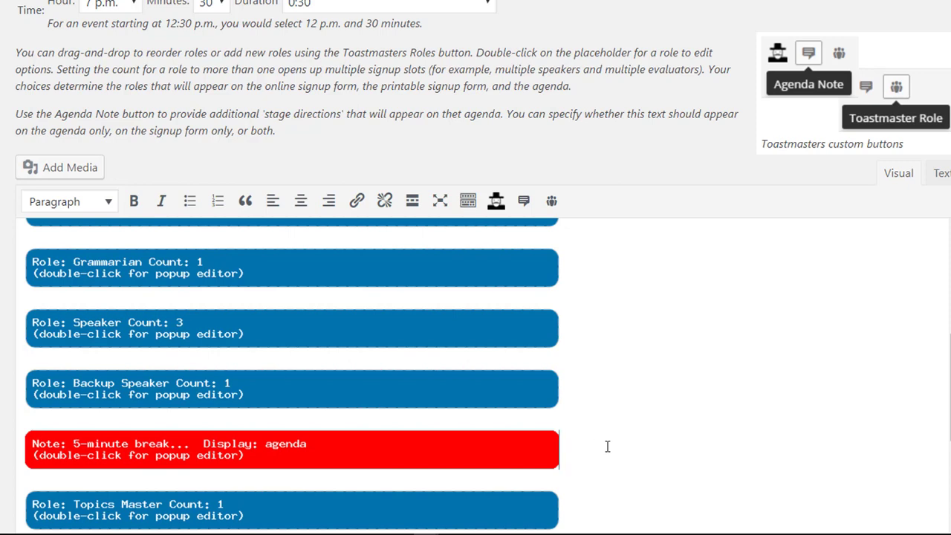
pyautogui.press('Return')
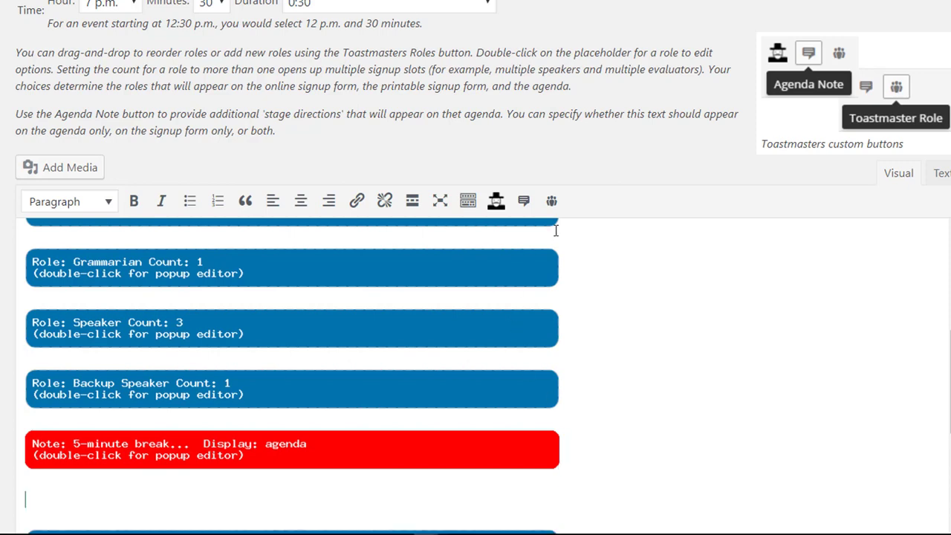
# Insert a custom 'LaughMaster' role, count 1, with 2 minutes total time allowed
pyautogui.click(552, 204)
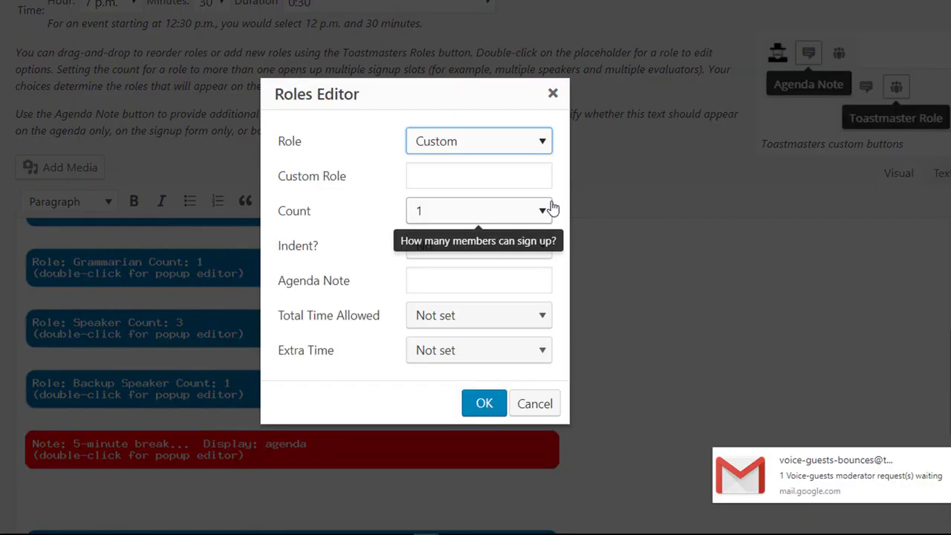
pyautogui.click(451, 171)
pyautogui.click(477, 143)
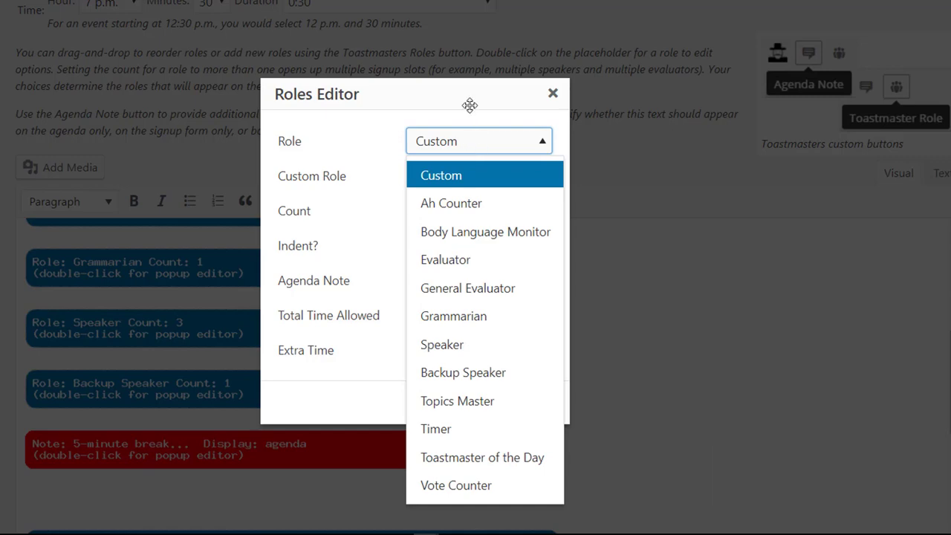
pyautogui.click(319, 162)
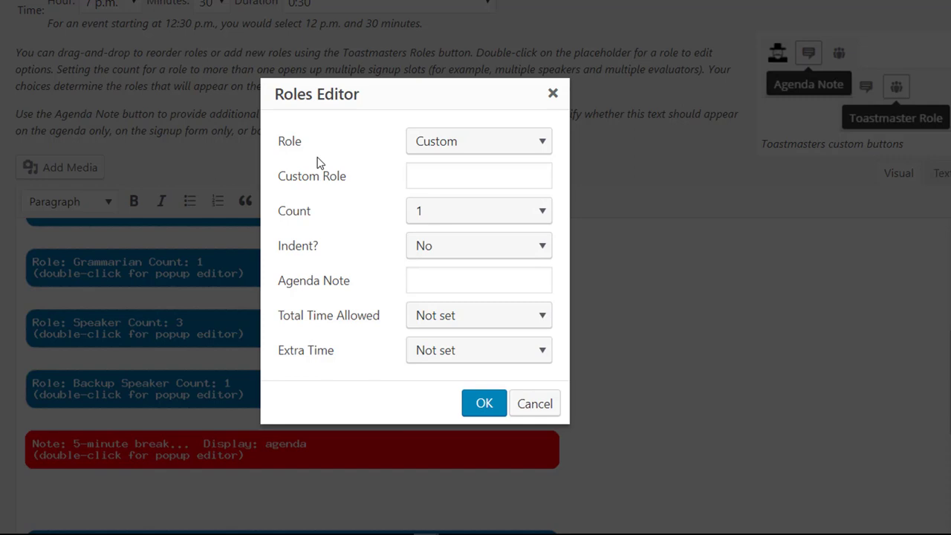
pyautogui.click(446, 176)
pyautogui.write('Humorist')
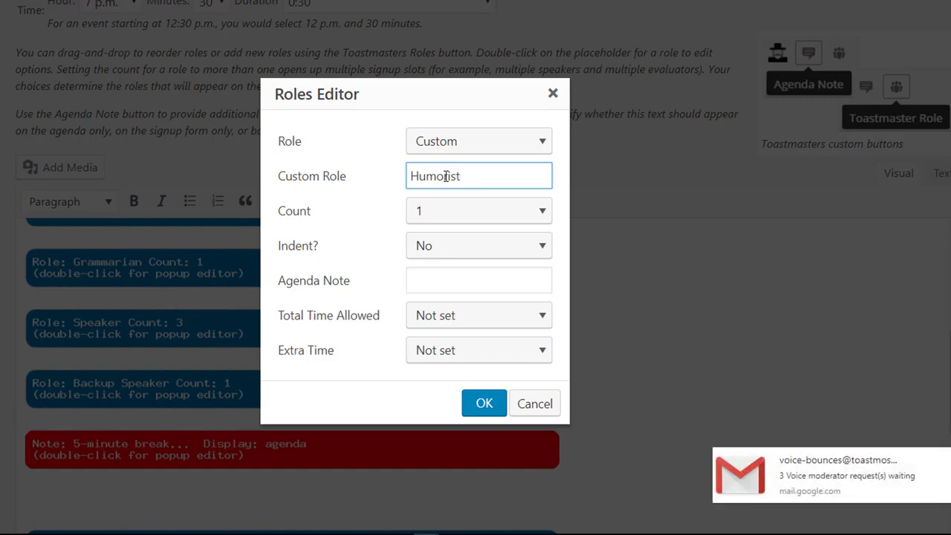
pyautogui.press('BackSpace')
pyautogui.press('BackSpace')
pyautogui.press('BackSpace')
pyautogui.press('BackSpace')
pyautogui.press('BackSpace')
pyautogui.press('BackSpace')
pyautogui.press('BackSpace')
pyautogui.press('BackSpace')
pyautogui.write('LaughMaster')
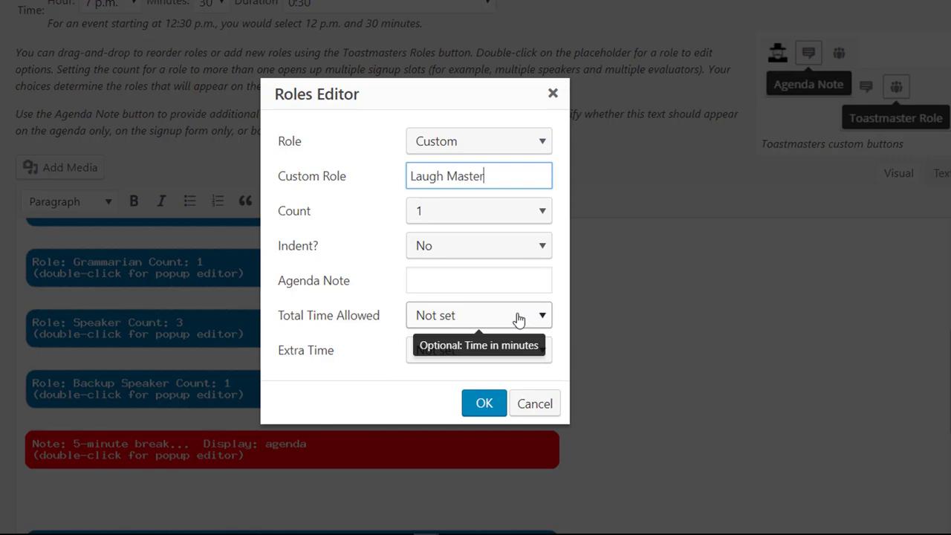
pyautogui.click(520, 317)
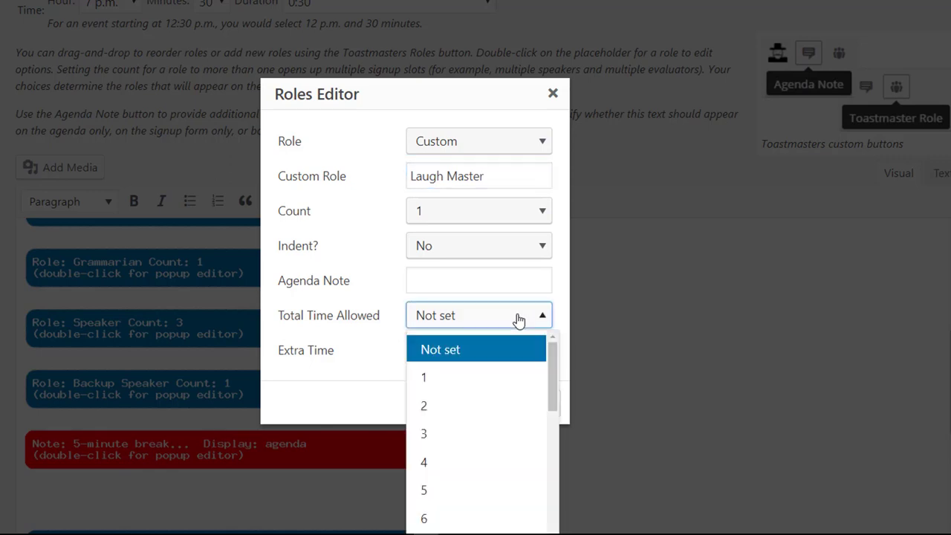
pyautogui.click(498, 414)
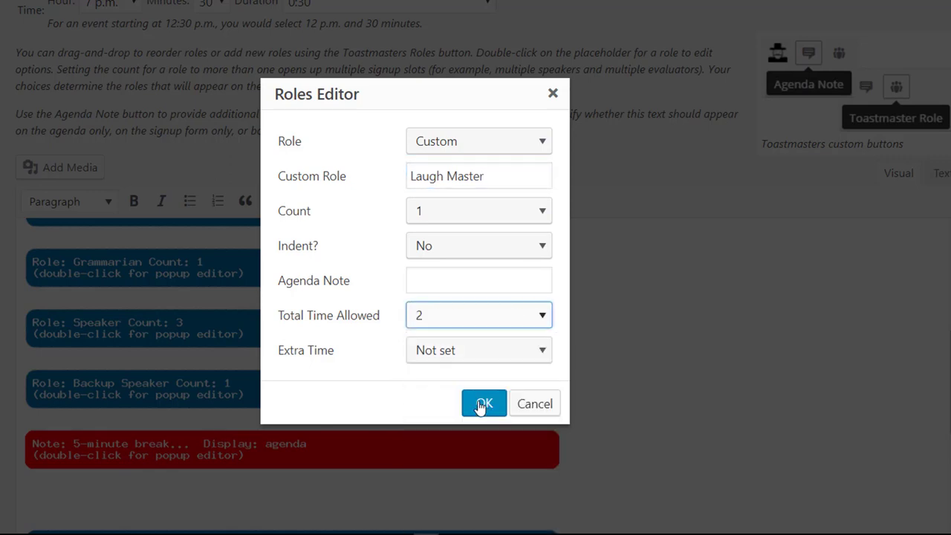
pyautogui.click(483, 405)
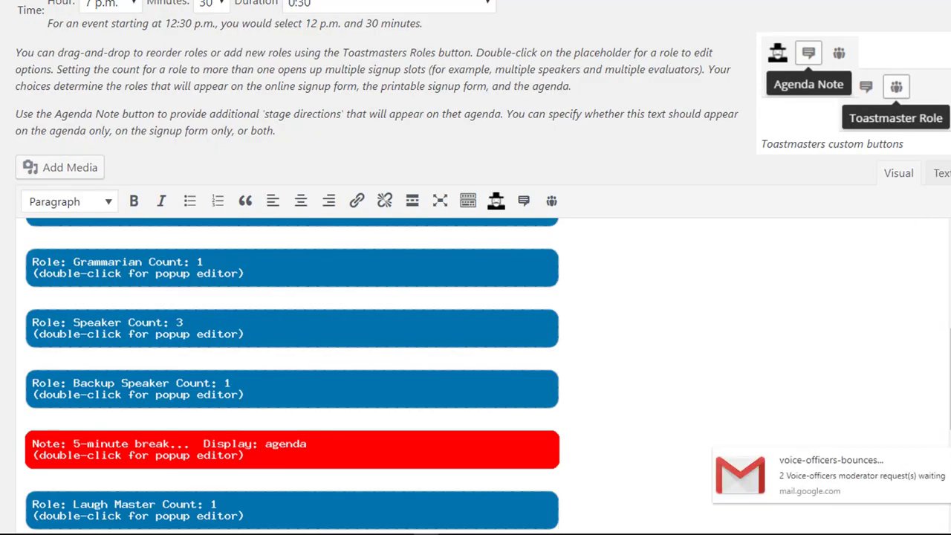
# Add 'Dues: $100 per meeting' under the mission text in Sidebar Content, with 'Dues:' bolded
pyautogui.scroll(-4, 476, 297)
pyautogui.scroll(-3, 476, 297)
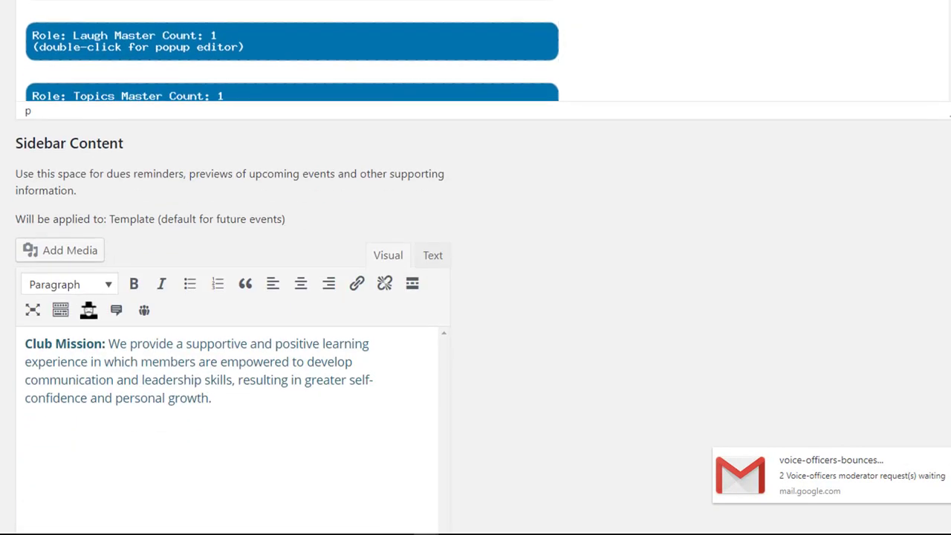
pyautogui.scroll(-2, 476, 297)
pyautogui.scroll(-1, 475, 297)
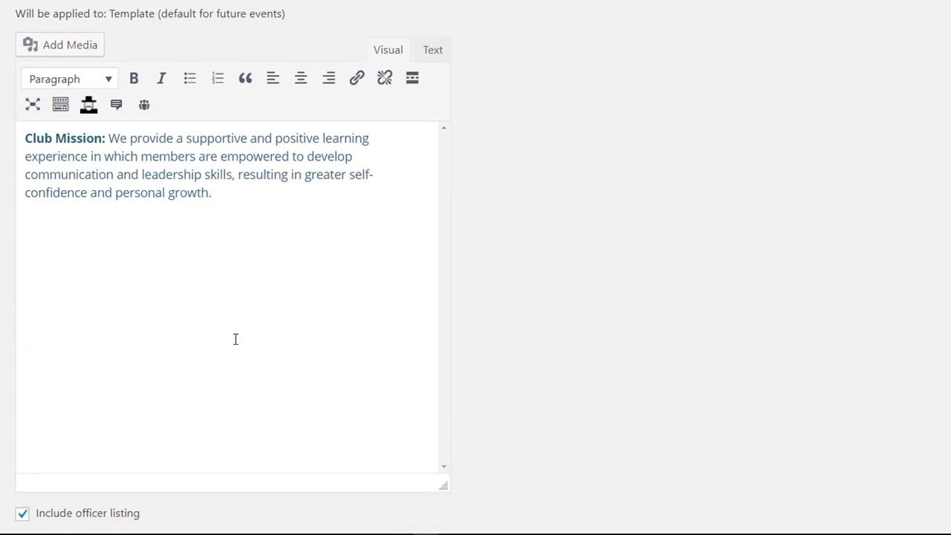
pyautogui.click(237, 195)
pyautogui.press('Return')
pyautogui.write('D')
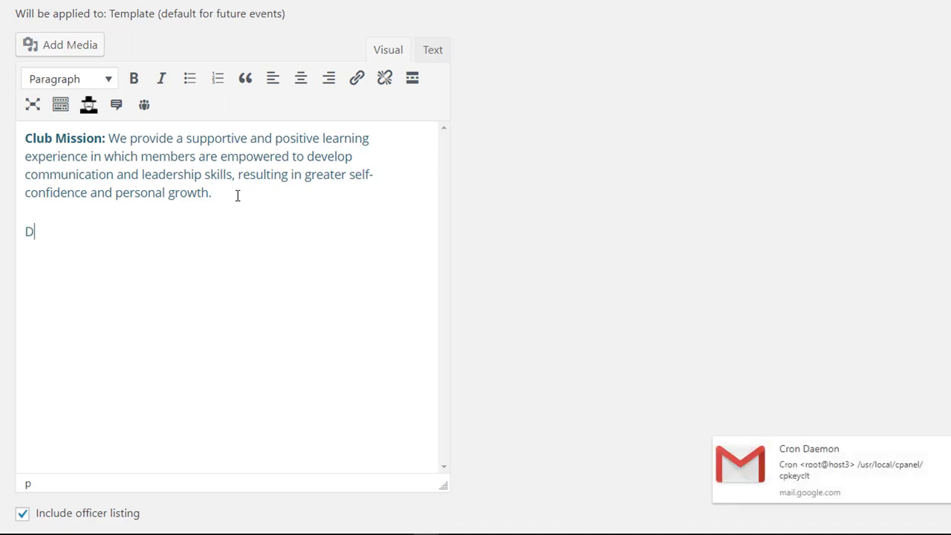
pyautogui.write('ues: $100 per meeting')
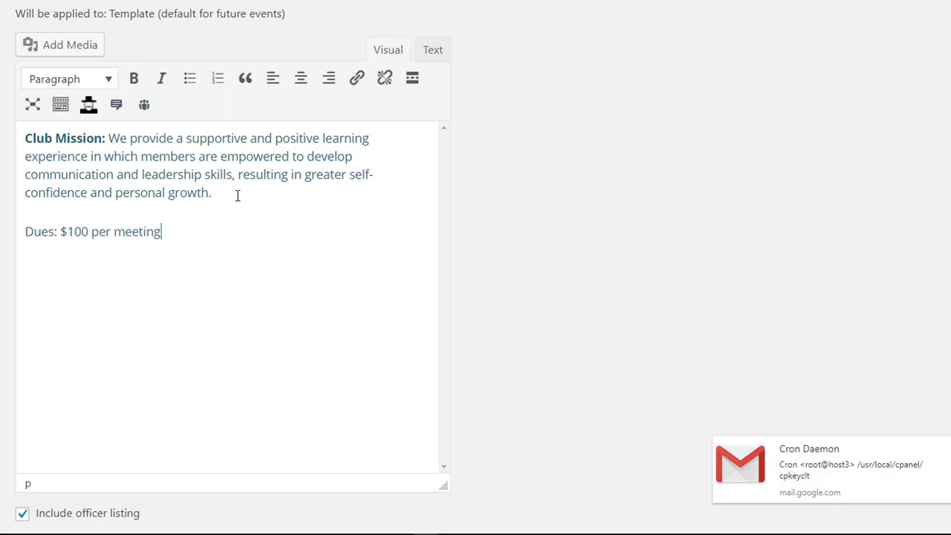
pyautogui.press('Home')
pyautogui.hotkey('shift', 'Right')
pyautogui.hotkey('shift', 'Right')
pyautogui.hotkey('shift', 'Right')
pyautogui.hotkey('shift', 'Right')
pyautogui.hotkey('shift', 'Right')
pyautogui.hotkey('shift', 'Right')
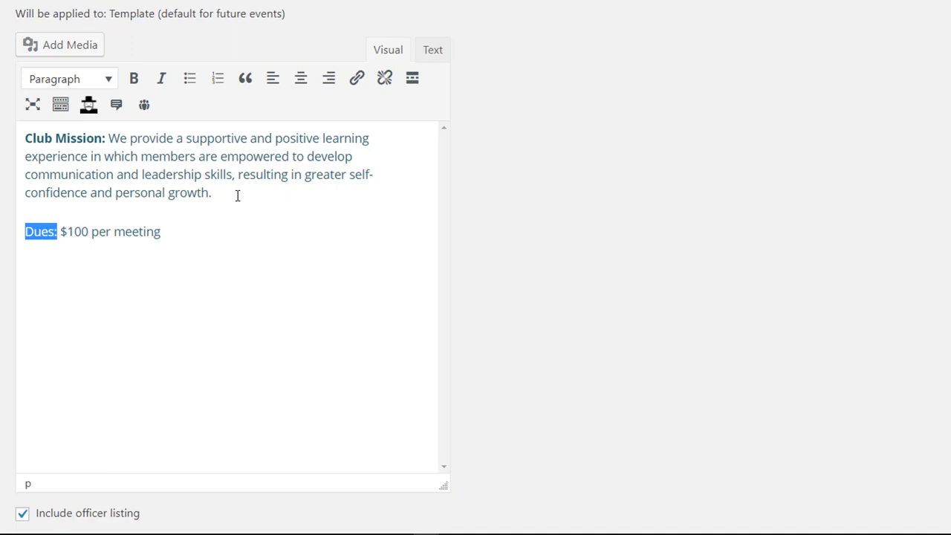
pyautogui.hotkey('ctrl', 'b')
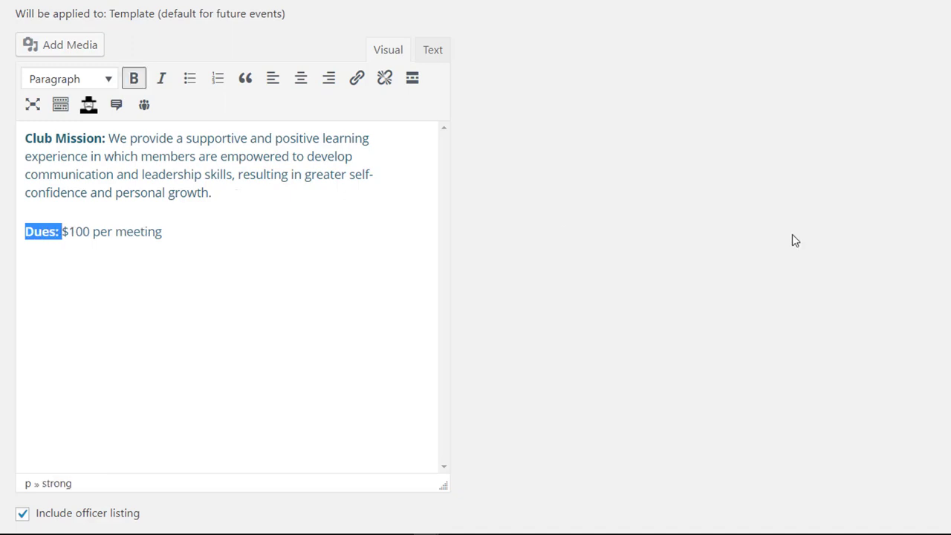
pyautogui.scroll(-3, 475, 267)
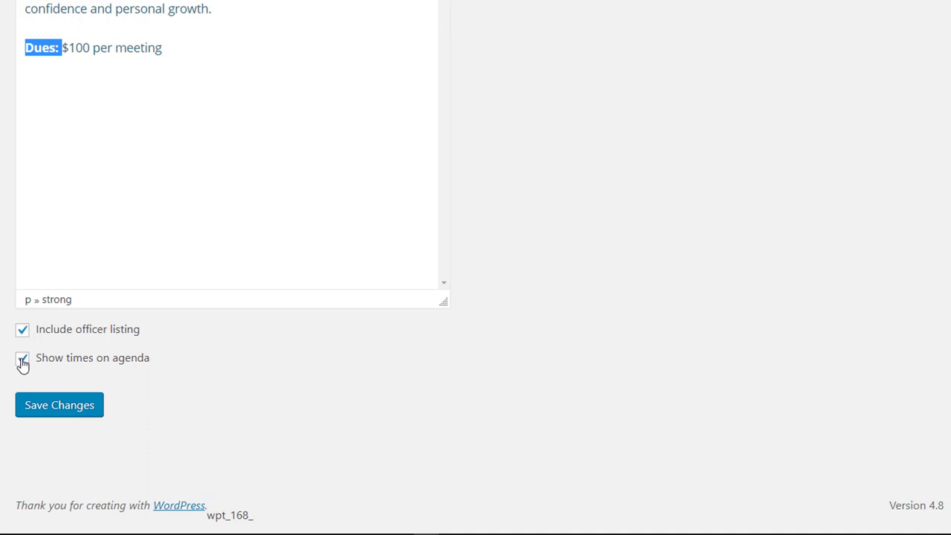
# Save the template and tick Check all for the projected dates through January 23, 2018
pyautogui.click(69, 412)
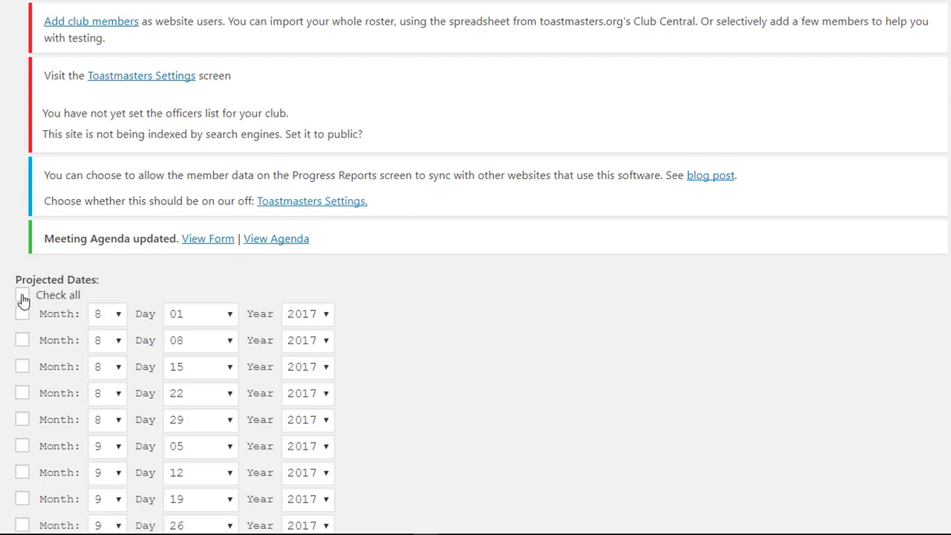
pyautogui.click(22, 296)
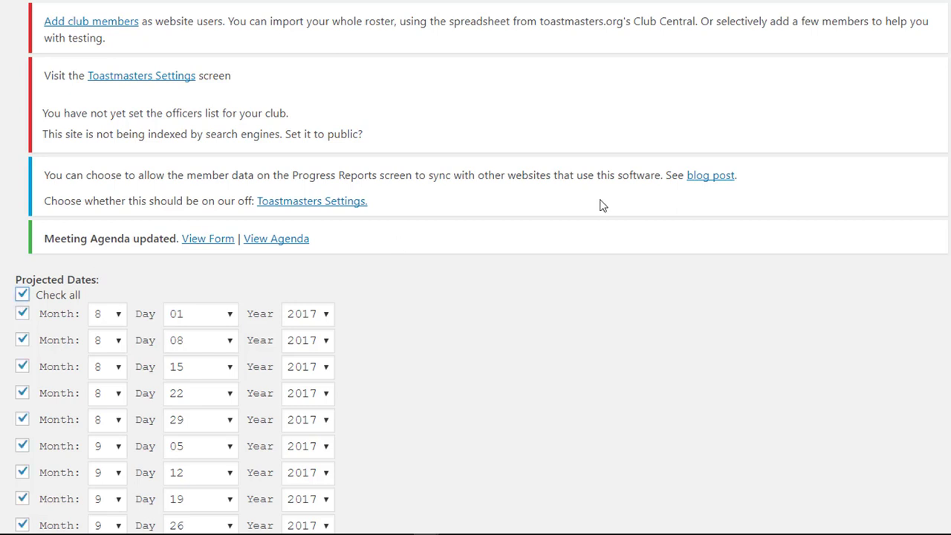
pyautogui.scroll(-4, 476, 267)
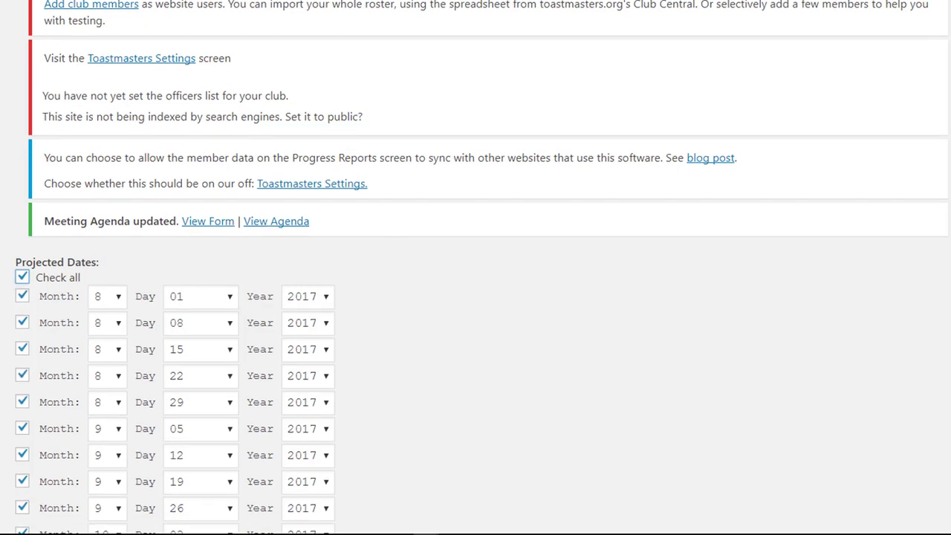
pyautogui.scroll(-5, 475, 268)
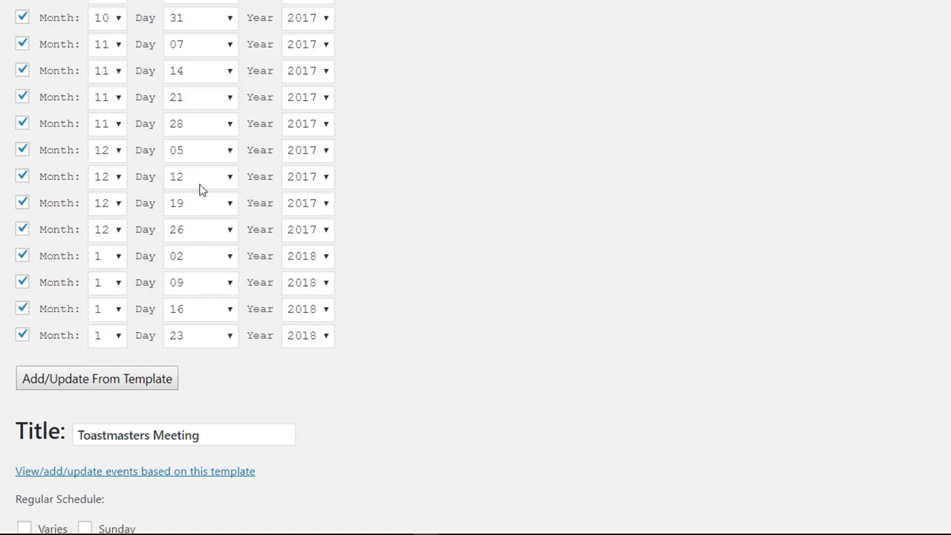
# Update the meeting events from the template and open the August 1, 2017 meeting's signup page
pyautogui.click(110, 381)
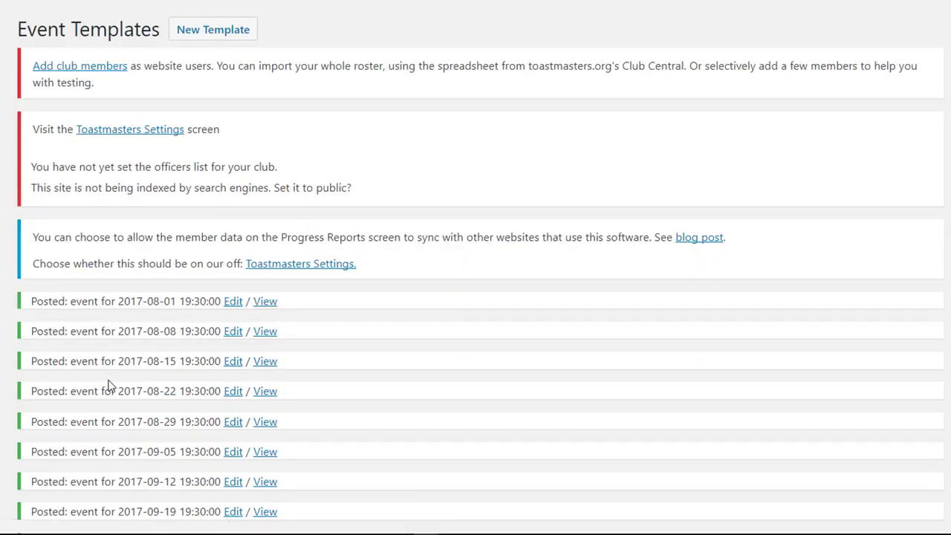
pyautogui.scroll(-3, 476, 297)
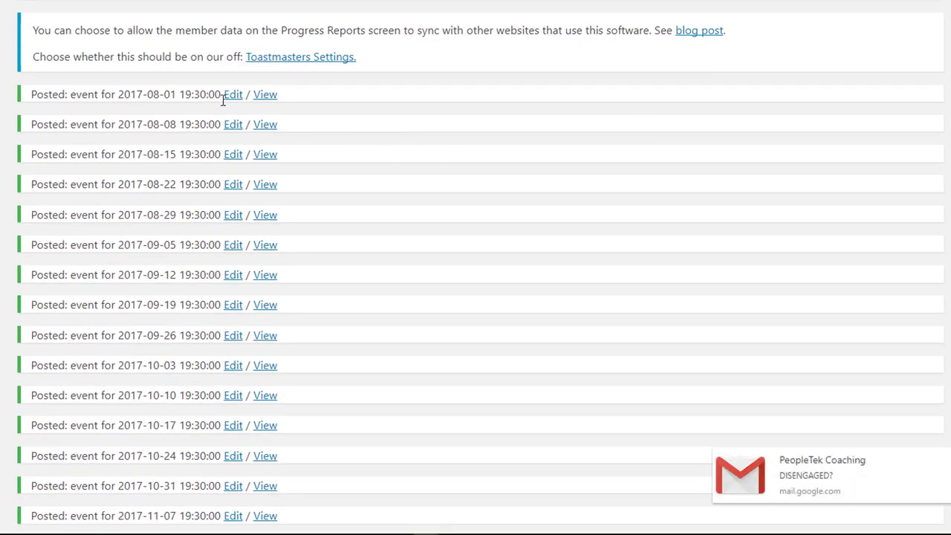
pyautogui.click(265, 95)
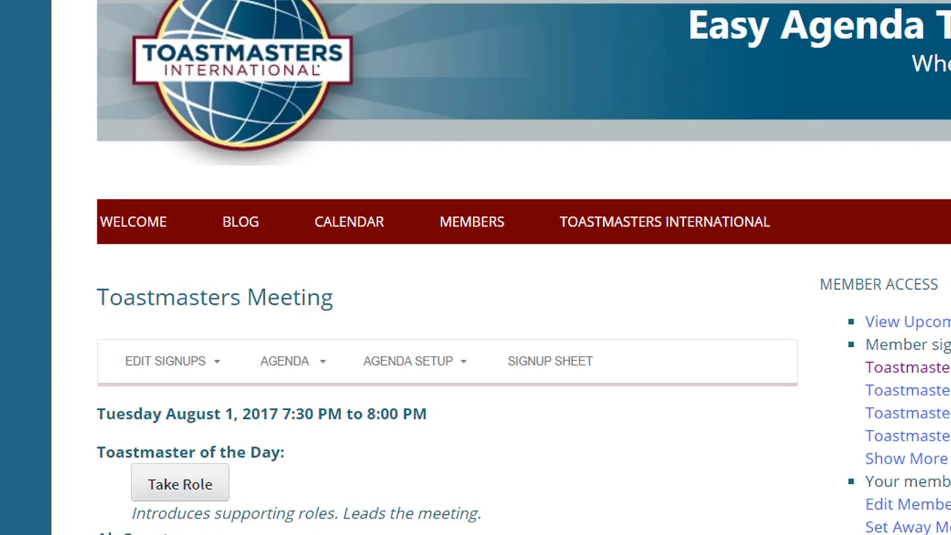
# Scroll through the meeting's roles, including Backup Speaker and Laugh Master, then show its agenda options
pyautogui.scroll(-10, 476, 267)
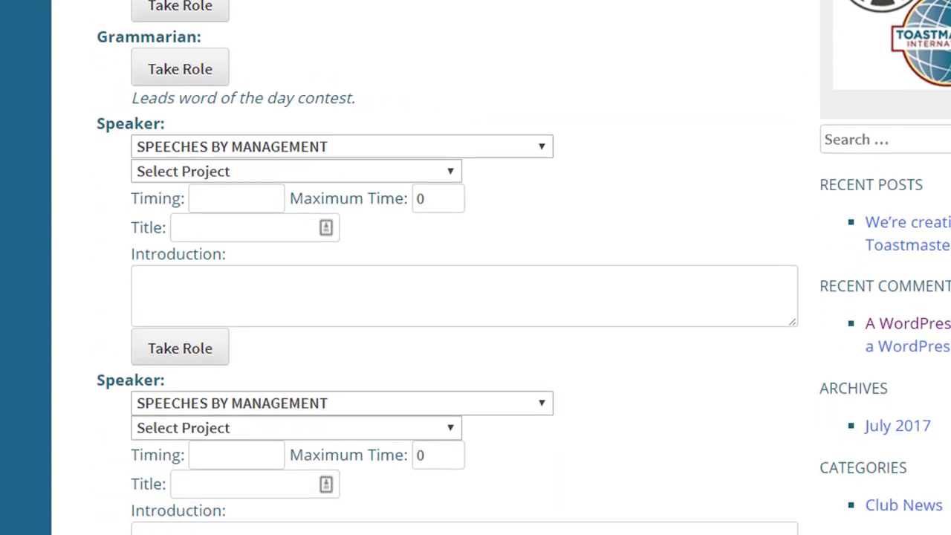
pyautogui.scroll(-1, 476, 268)
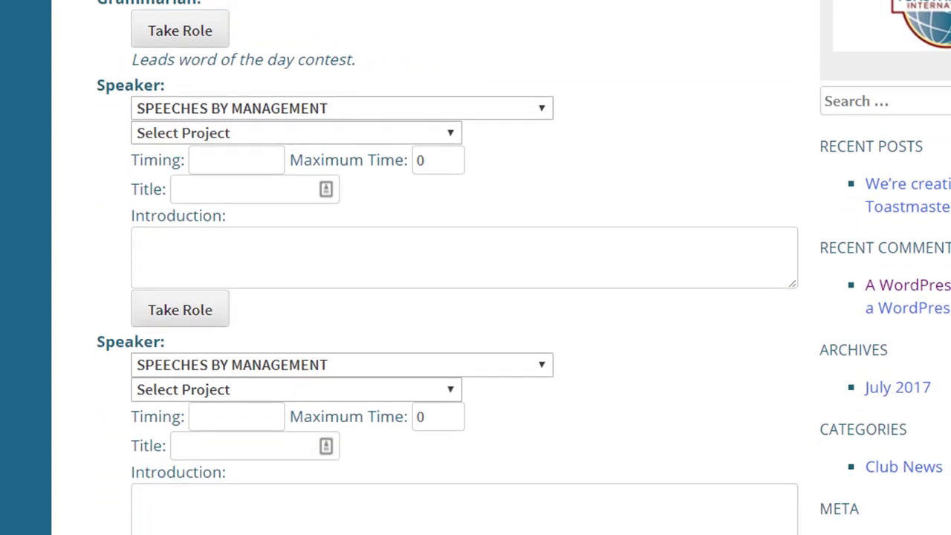
pyautogui.scroll(1, 475, 268)
pyautogui.scroll(-5, 476, 267)
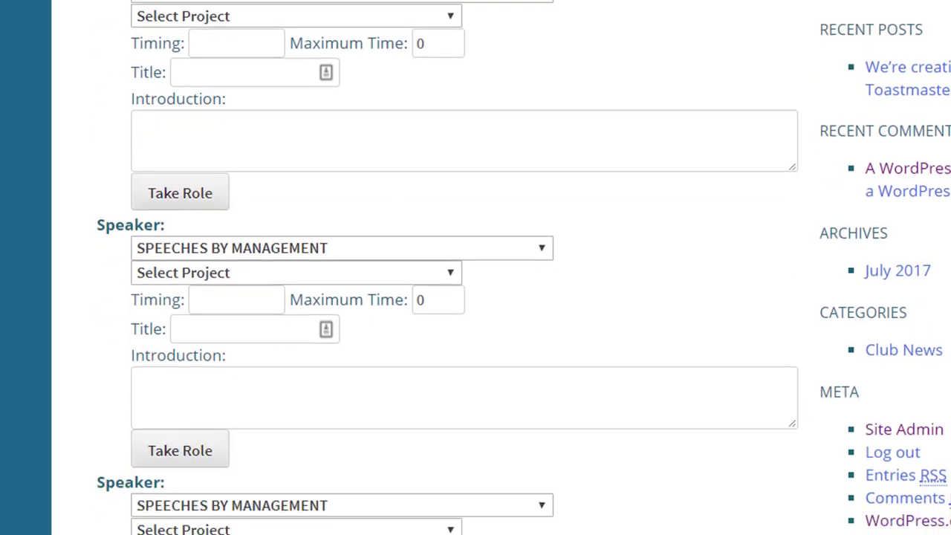
pyautogui.scroll(7, 476, 267)
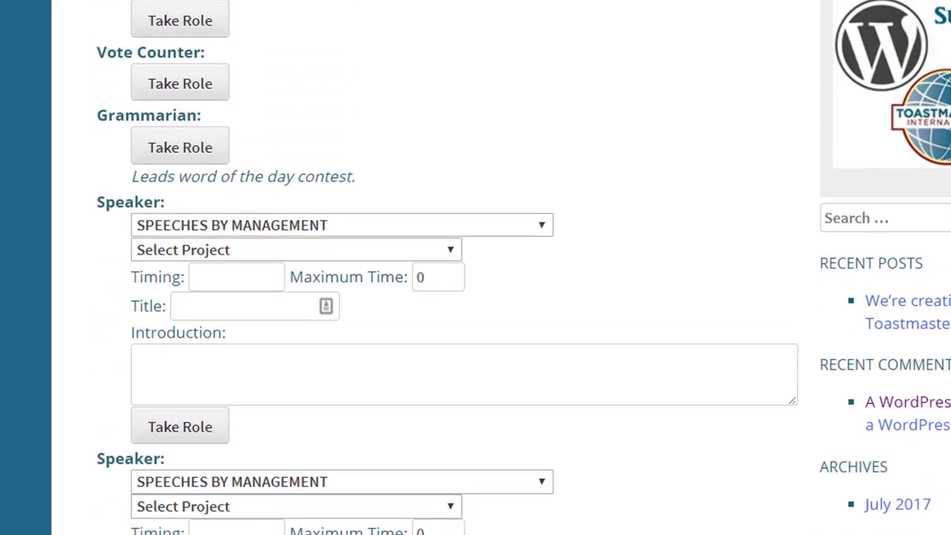
pyautogui.scroll(-15, 475, 268)
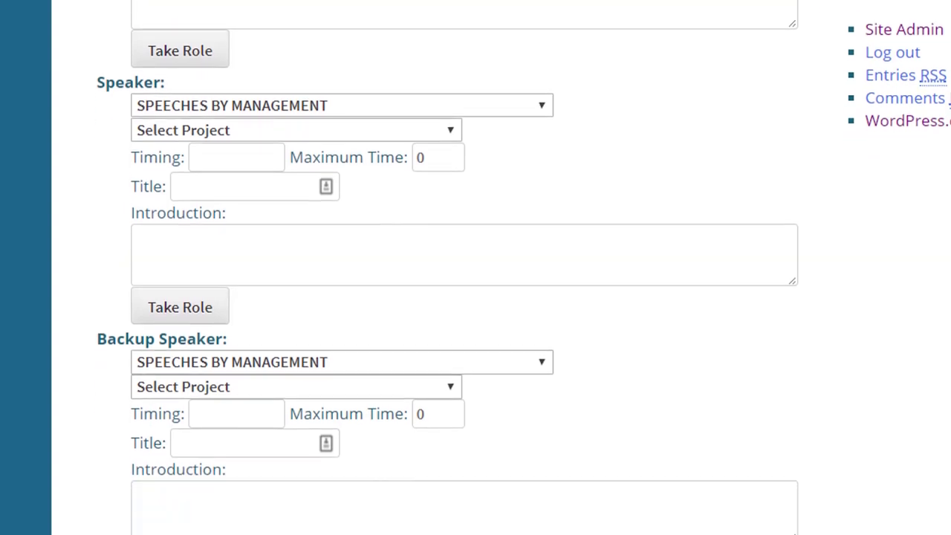
pyautogui.scroll(-10, 475, 268)
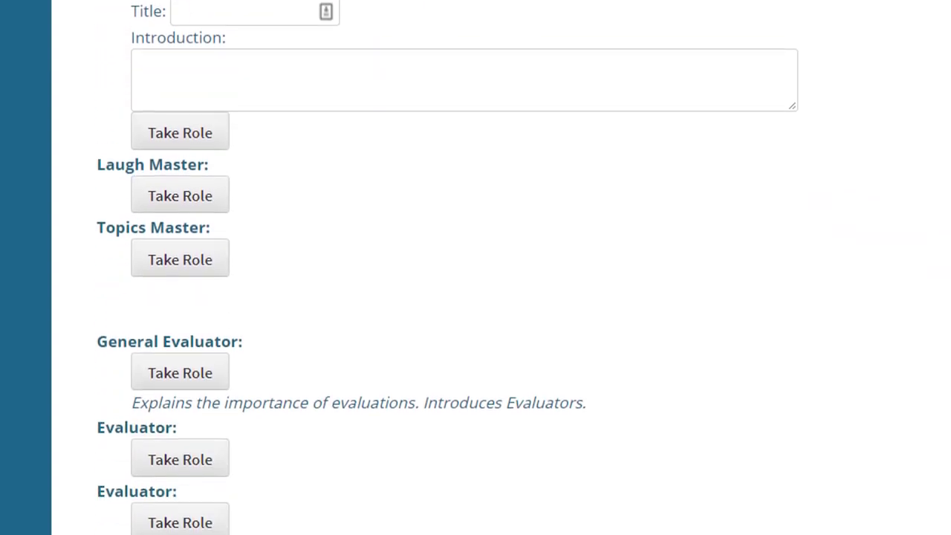
pyautogui.scroll(-5, 475, 267)
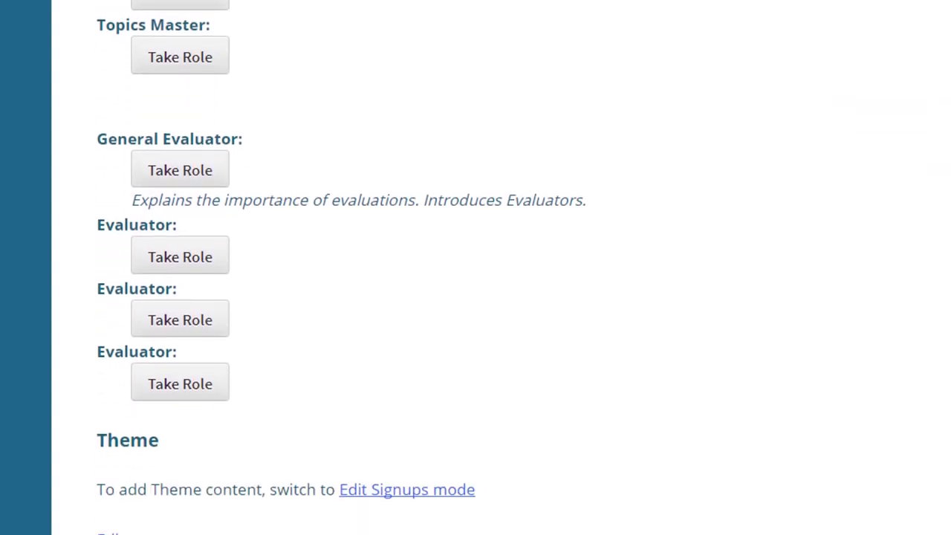
pyautogui.scroll(10, 476, 268)
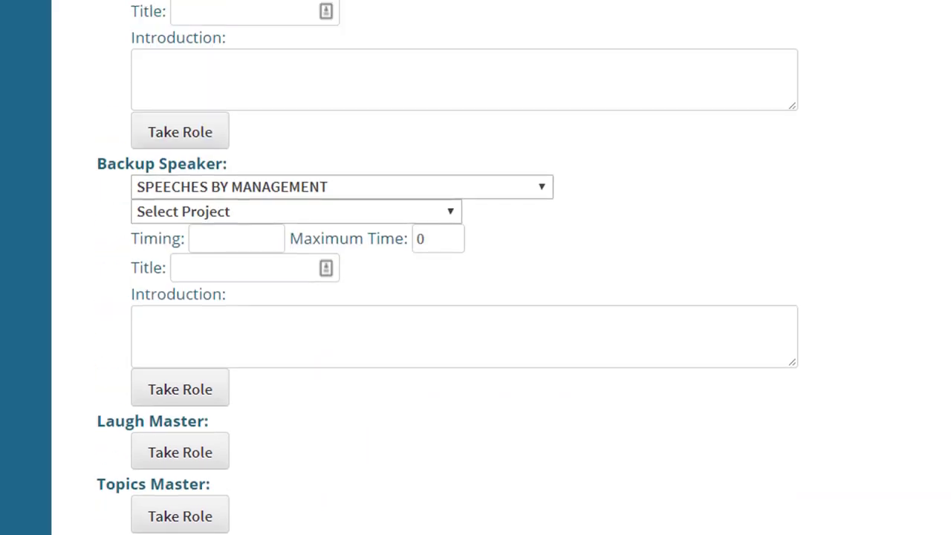
pyautogui.scroll(-14, 476, 268)
pyautogui.scroll(15, 475, 267)
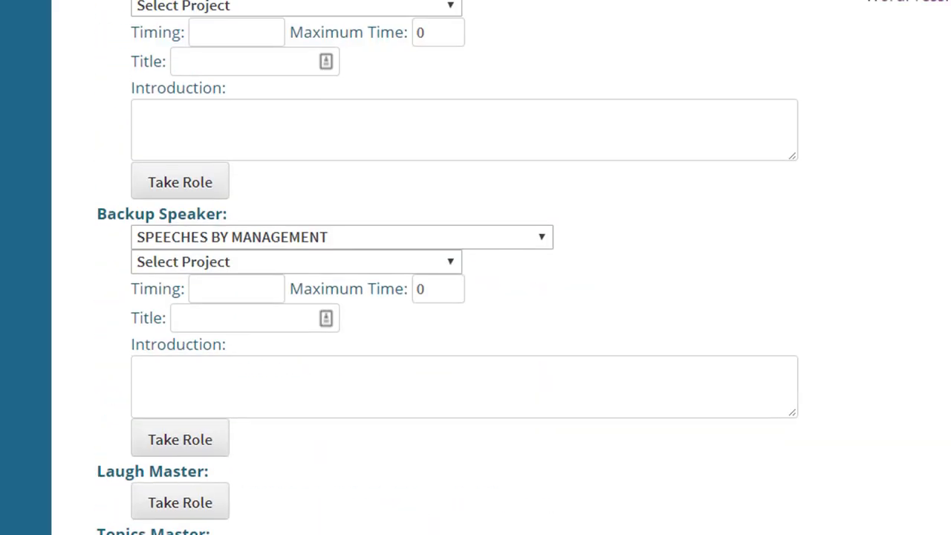
pyautogui.scroll(12, 475, 268)
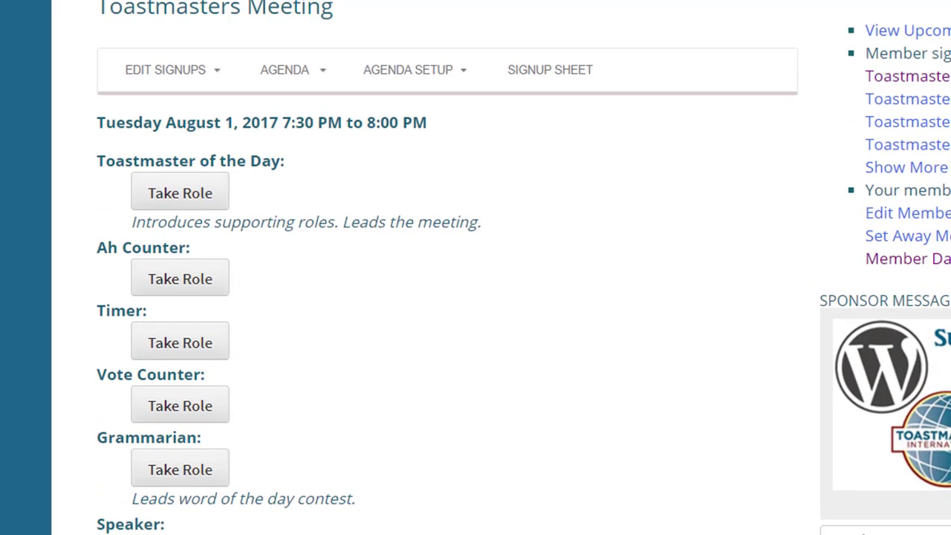
pyautogui.click(250, 67)
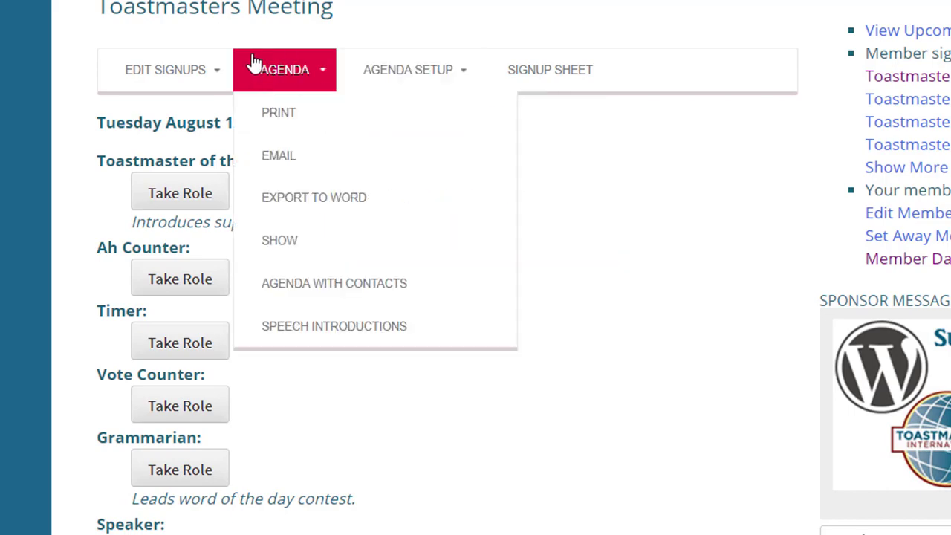
pyautogui.click(312, 241)
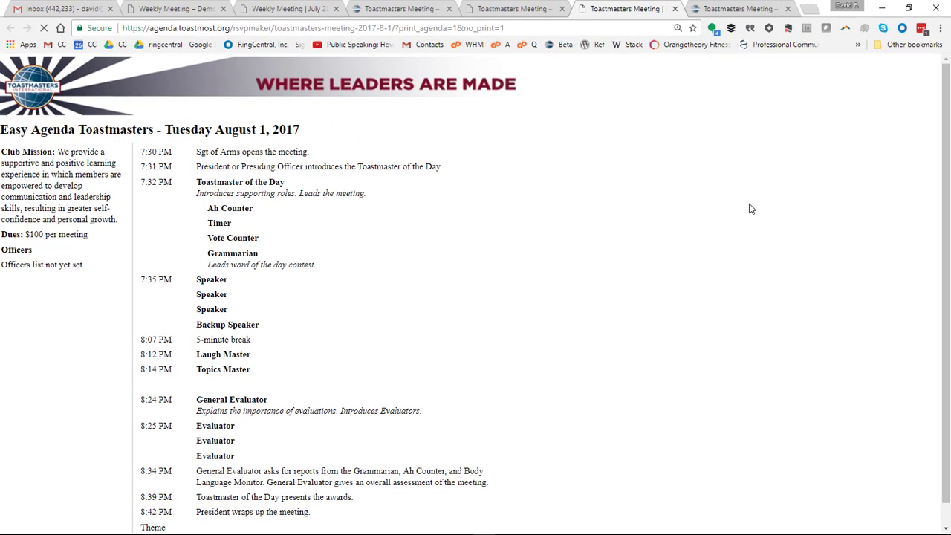
pyautogui.moveTo(946, 87); pyautogui.dragTo(947, 86)
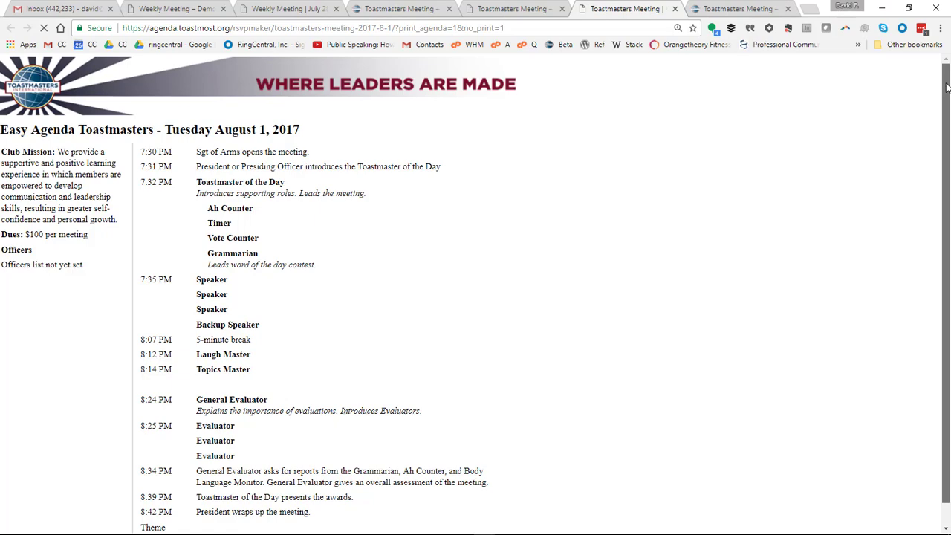
pyautogui.moveTo(947, 86); pyautogui.dragTo(948, 127)
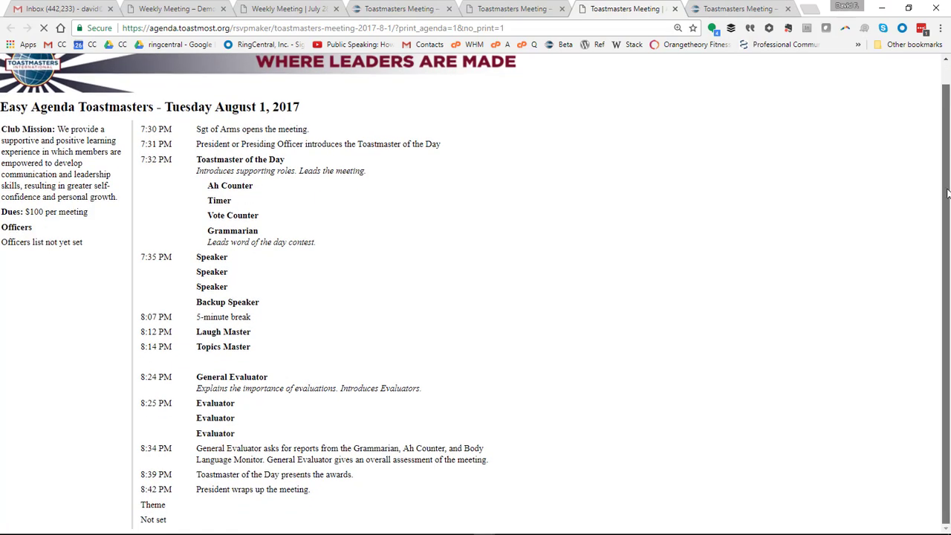
pyautogui.moveTo(946, 194); pyautogui.dragTo(946, 68)
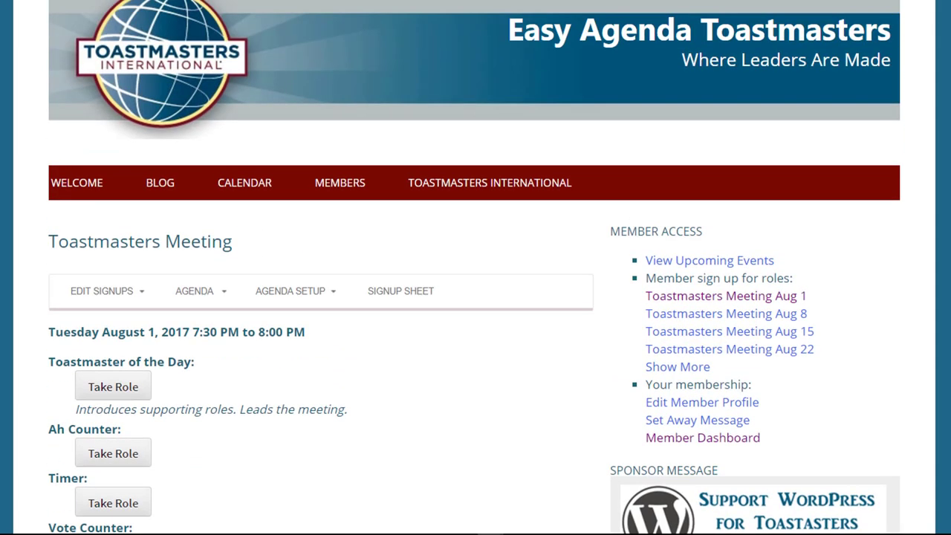
# Open the Toastmasters Meeting template in the editor via Agenda Setup: Template
pyautogui.scroll(-5, 475, 297)
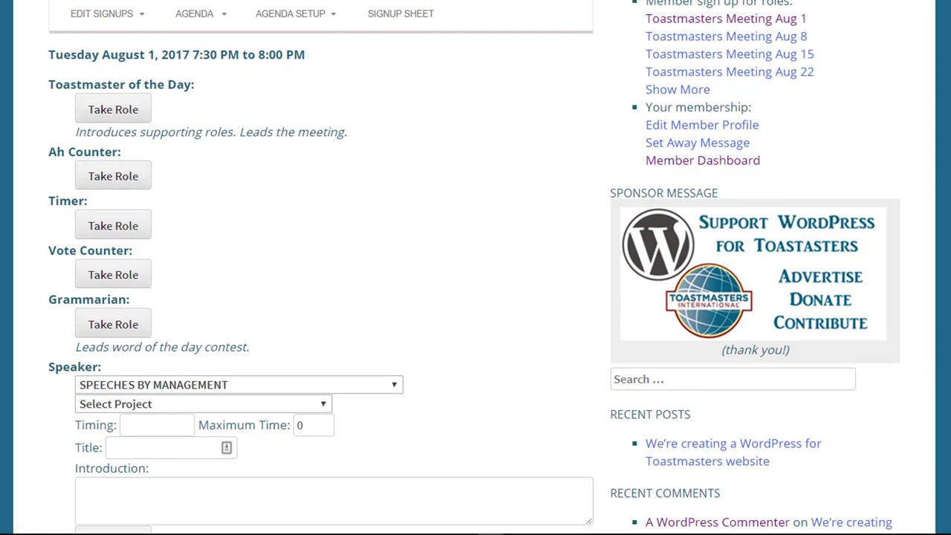
pyautogui.scroll(2, 476, 297)
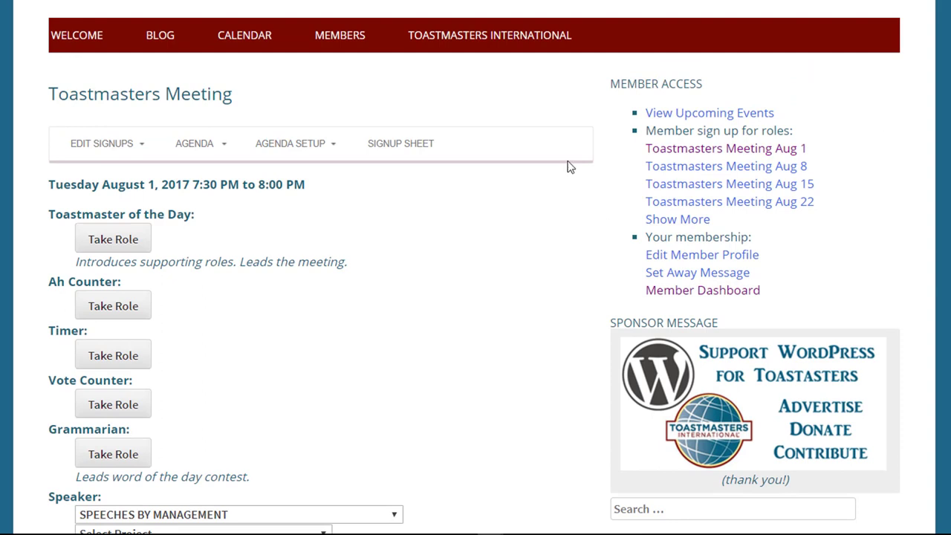
pyautogui.moveTo(271, 149)
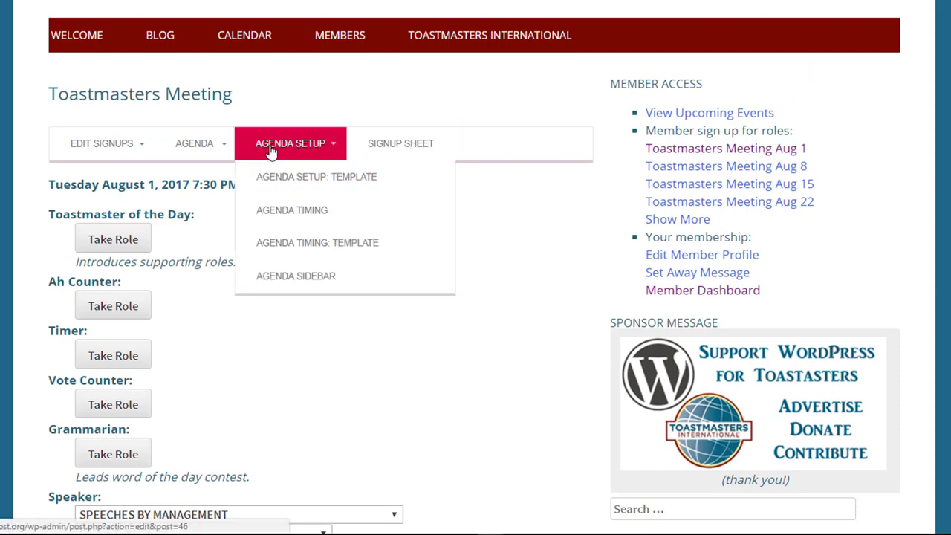
pyautogui.click(316, 178)
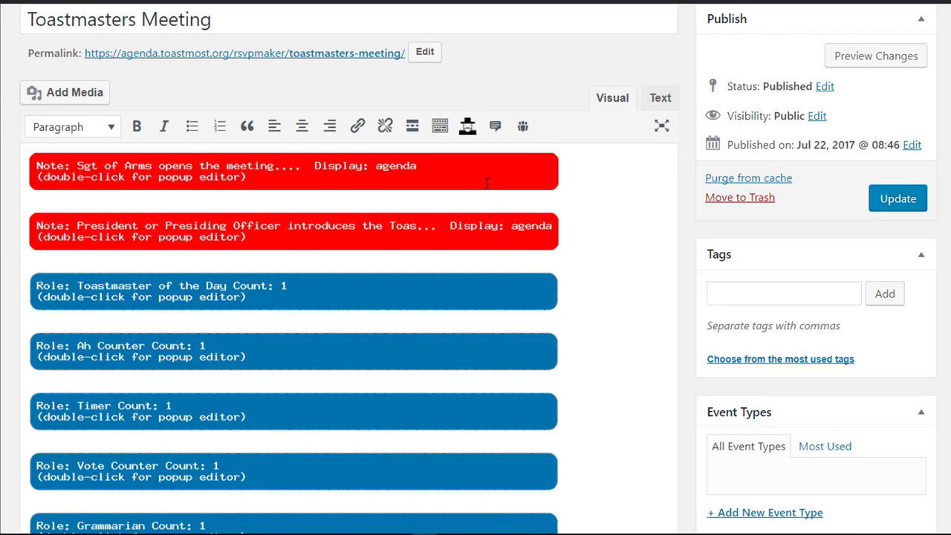
# Insert a 10-minute 'Self introductions' agenda note after the Sgt of Arms note and update the template
pyautogui.click(587, 179)
pyautogui.press('Return')
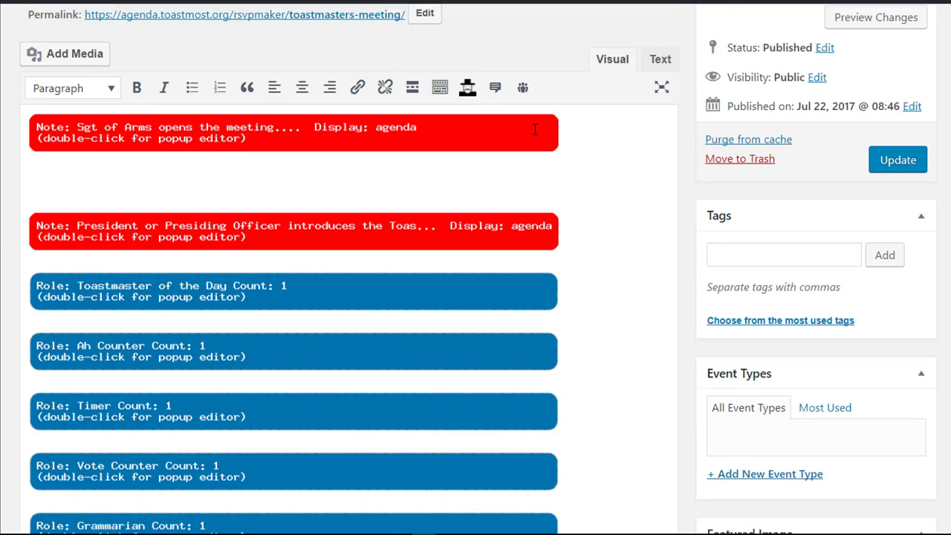
pyautogui.click(494, 89)
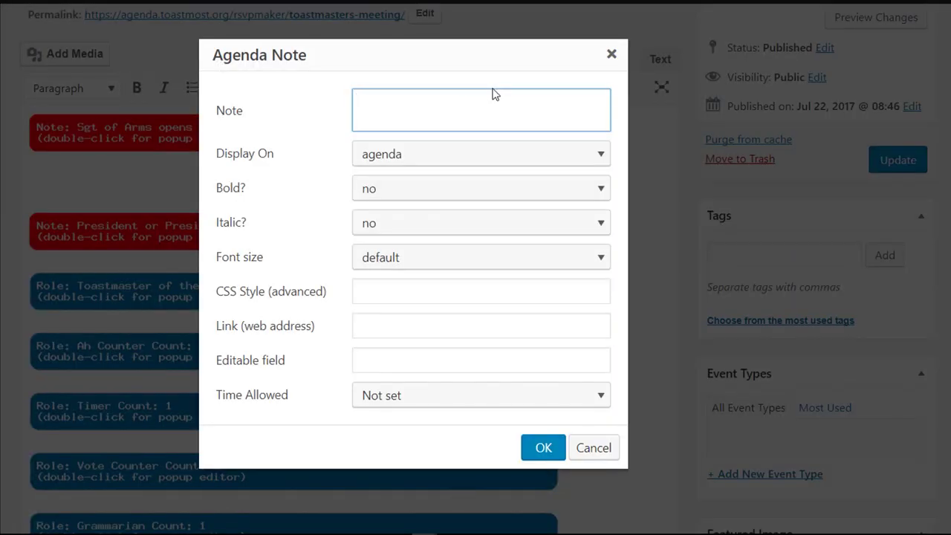
pyautogui.write('Self introductions')
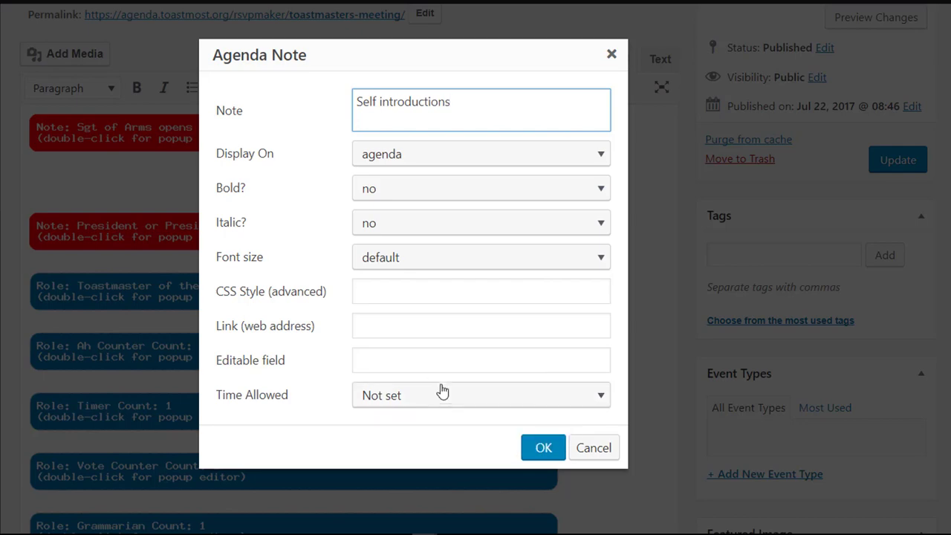
pyautogui.click(434, 401)
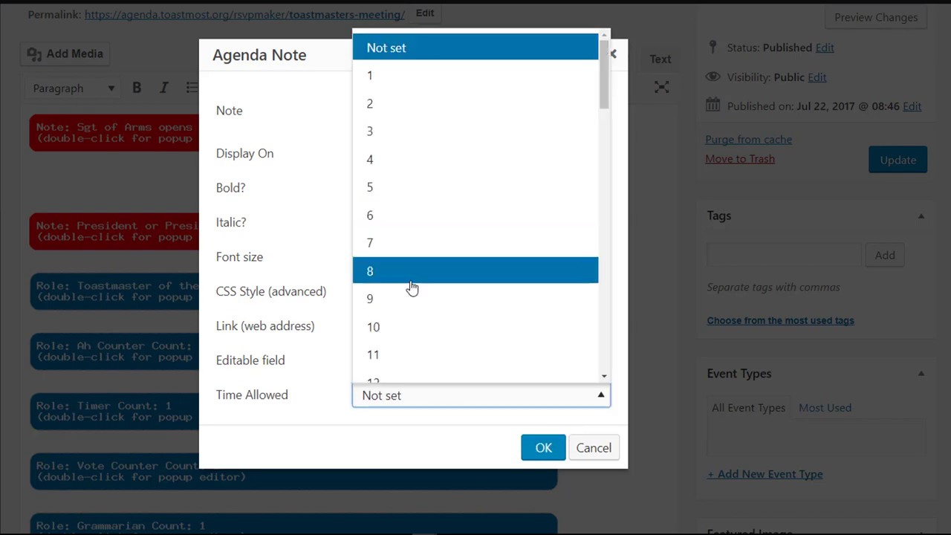
pyautogui.click(409, 327)
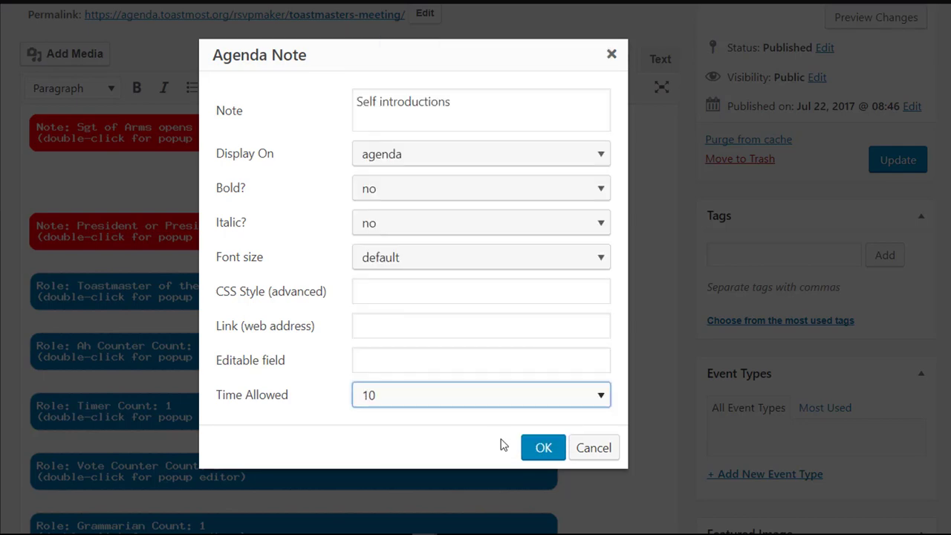
pyautogui.click(541, 448)
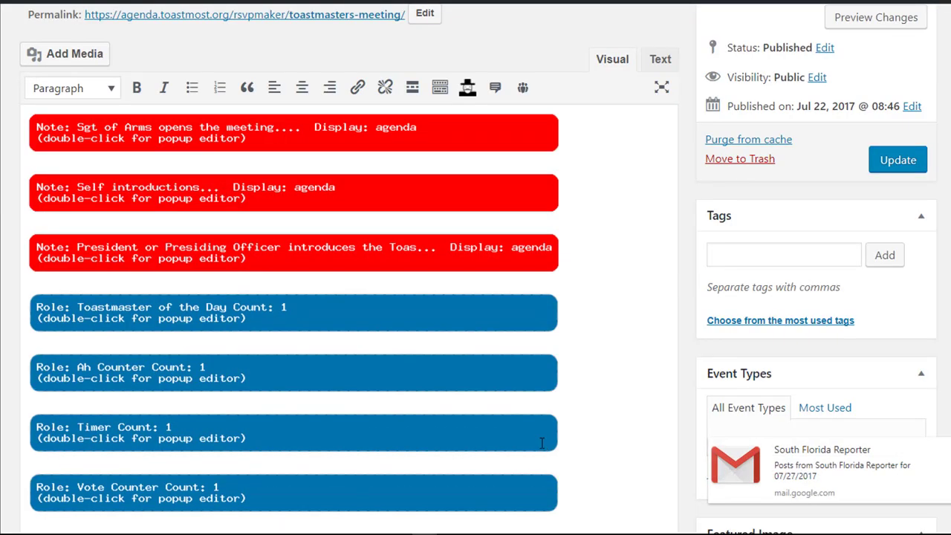
pyautogui.click(909, 160)
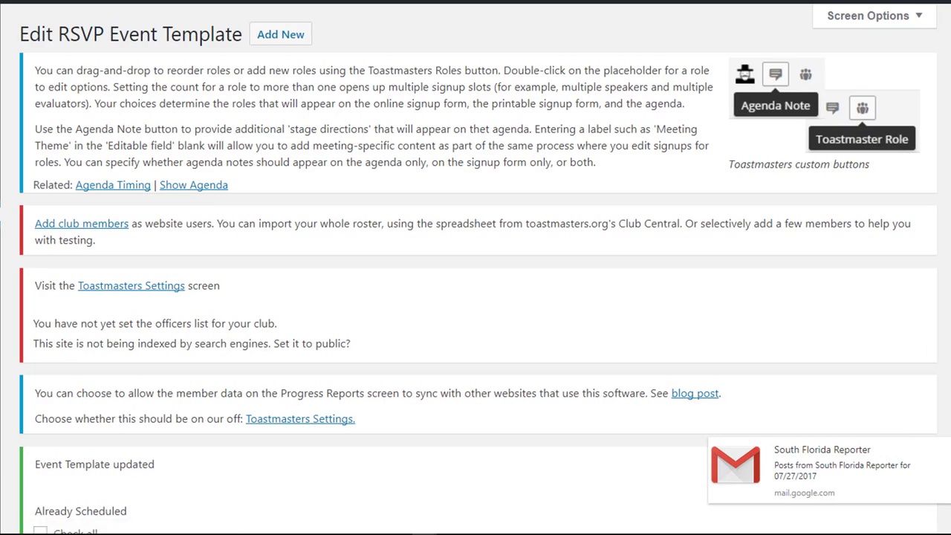
# Update all already-scheduled meetings from the template, then view the August 1, 2017 meeting
pyautogui.scroll(-6, 136, 52)
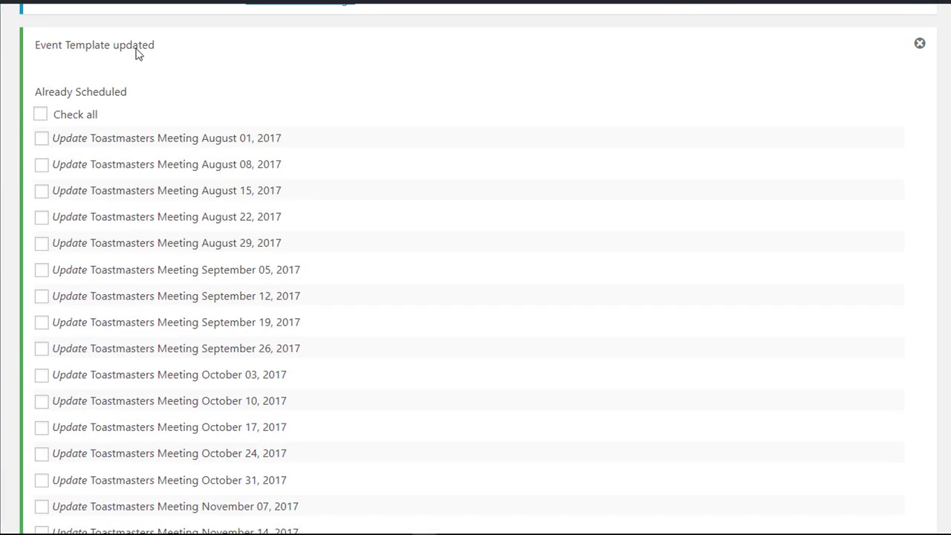
pyautogui.click(41, 114)
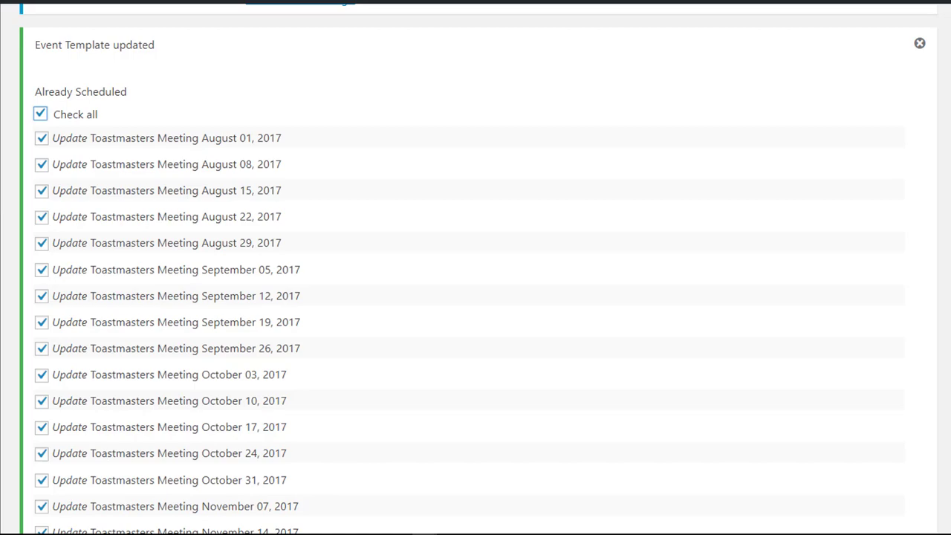
pyautogui.scroll(-10, 475, 267)
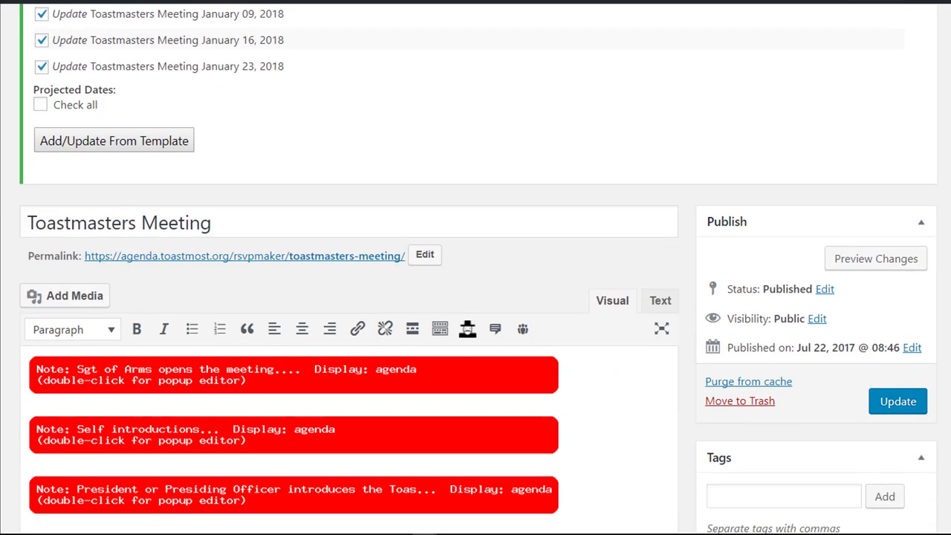
pyautogui.click(142, 140)
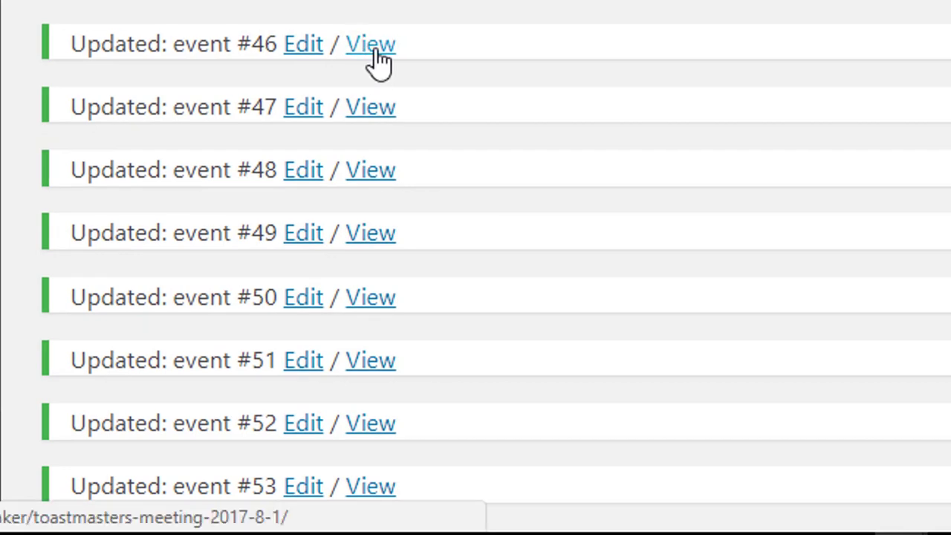
pyautogui.click(374, 52)
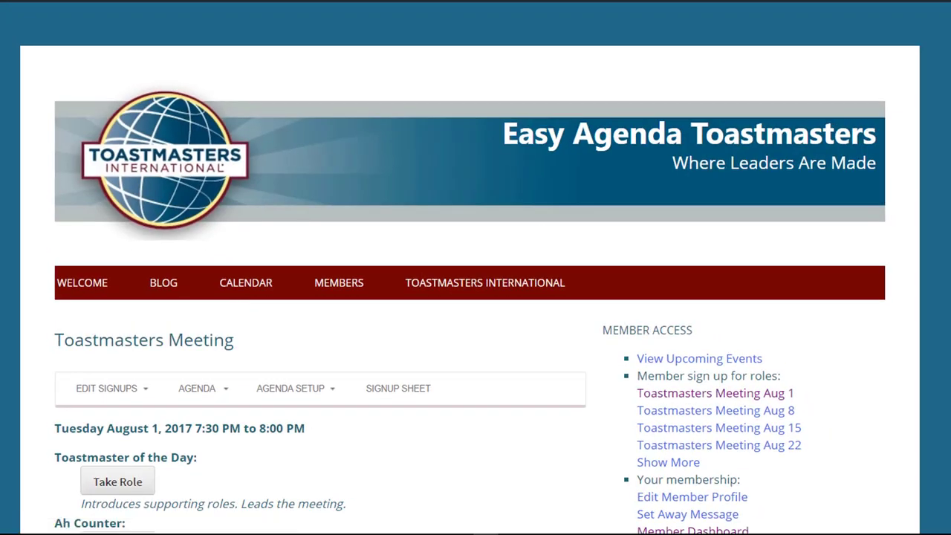
pyautogui.scroll(-5, 469, 286)
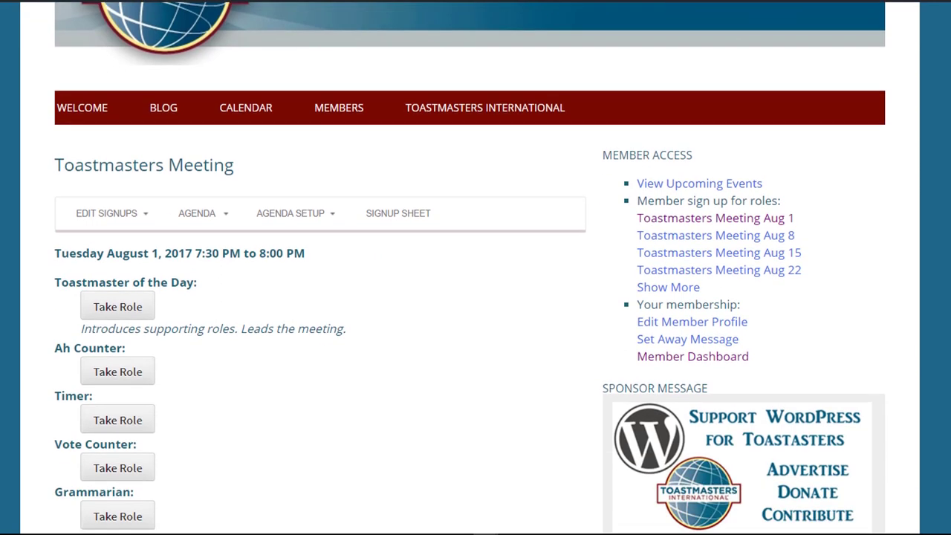
pyautogui.moveTo(212, 218)
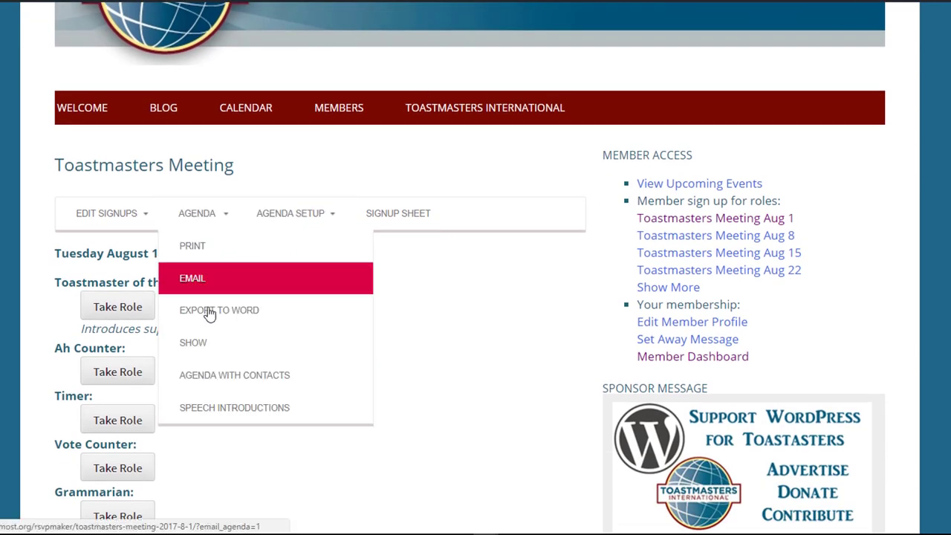
pyautogui.click(212, 350)
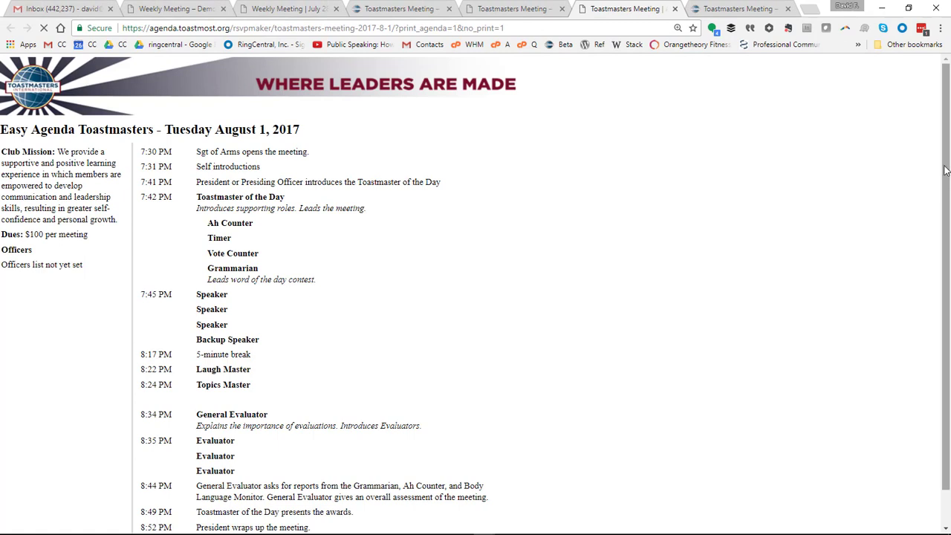
pyautogui.moveTo(947, 171); pyautogui.dragTo(950, 230)
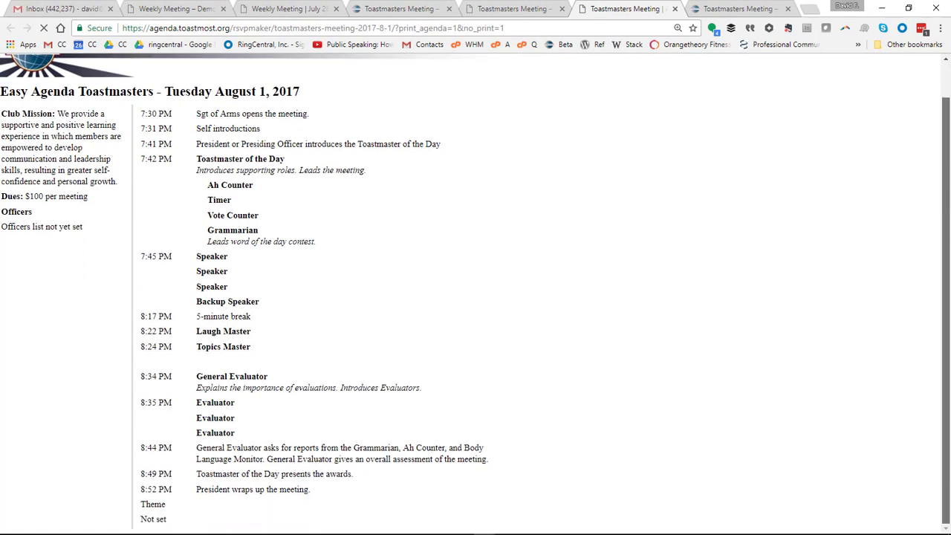
pyautogui.moveTo(947, 203); pyautogui.dragTo(943, 69)
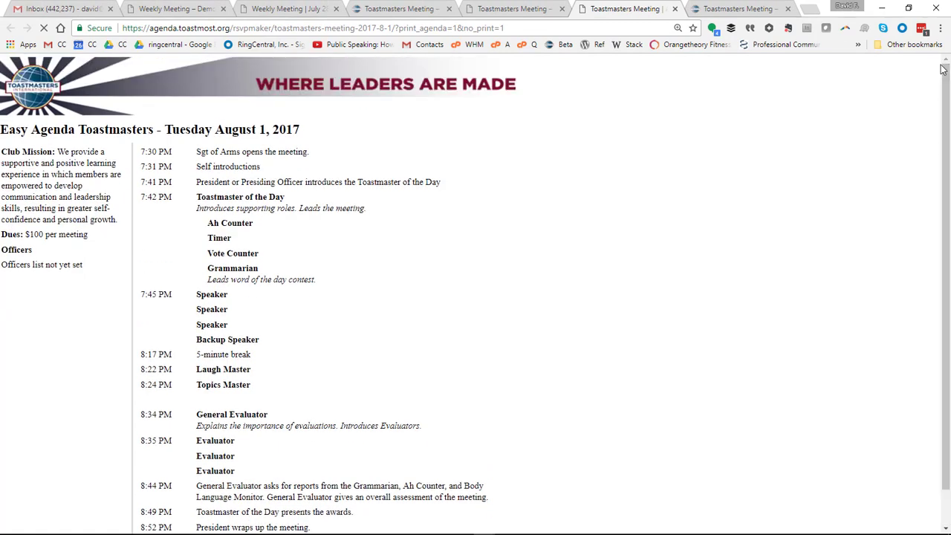
pyautogui.click(674, 8)
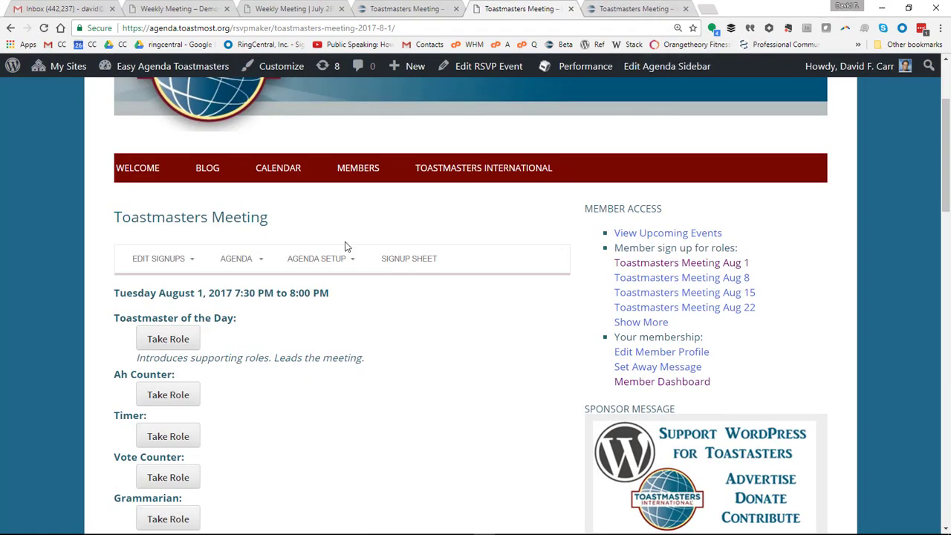
# Choose Agenda Timing: Template from the Agenda Setup menu
pyautogui.moveTo(323, 254)
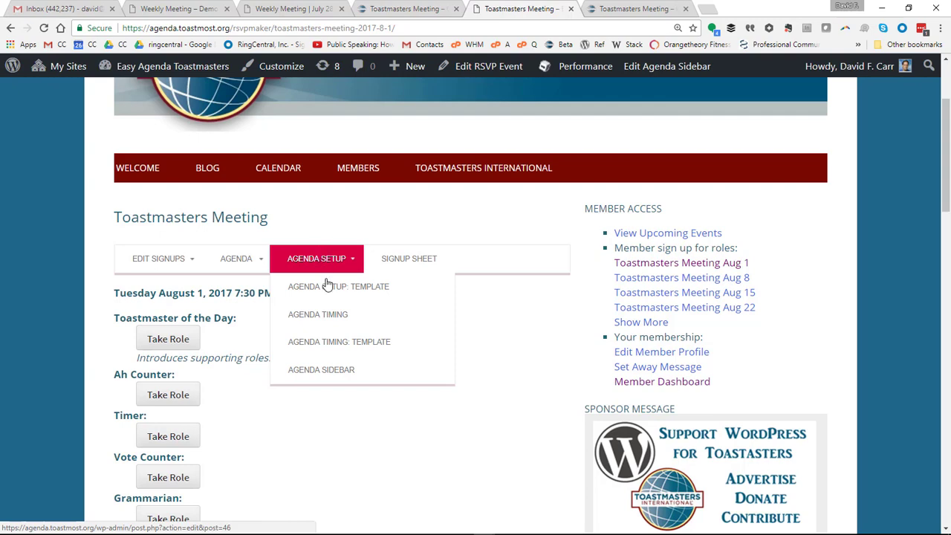
pyautogui.click(344, 344)
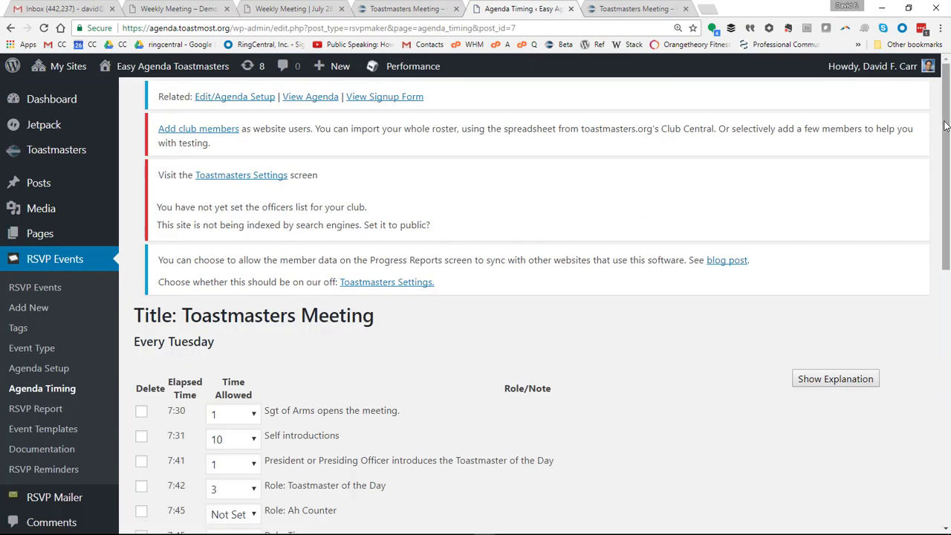
# Give Toastmaster of the Day 5 minutes in the template timing
pyautogui.moveTo(946, 122); pyautogui.dragTo(947, 240)
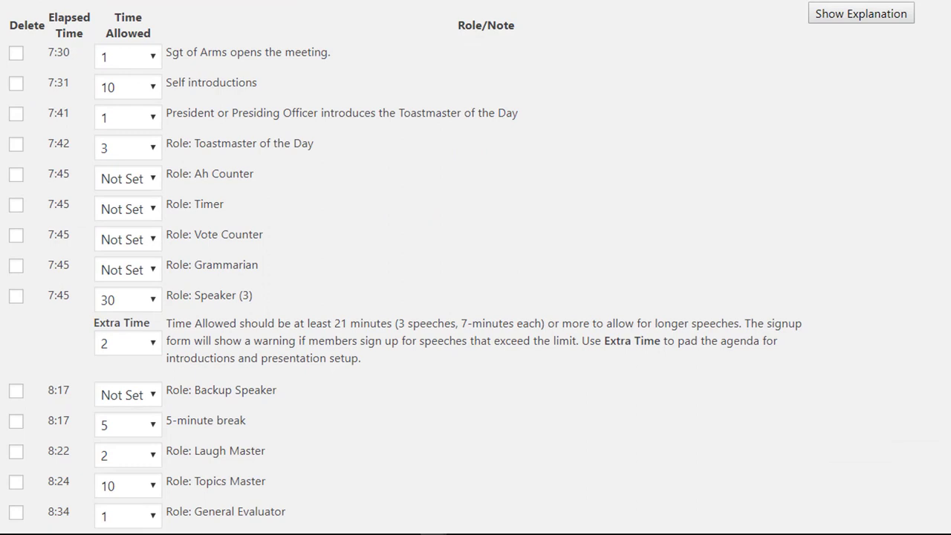
pyautogui.scroll(-4, 475, 268)
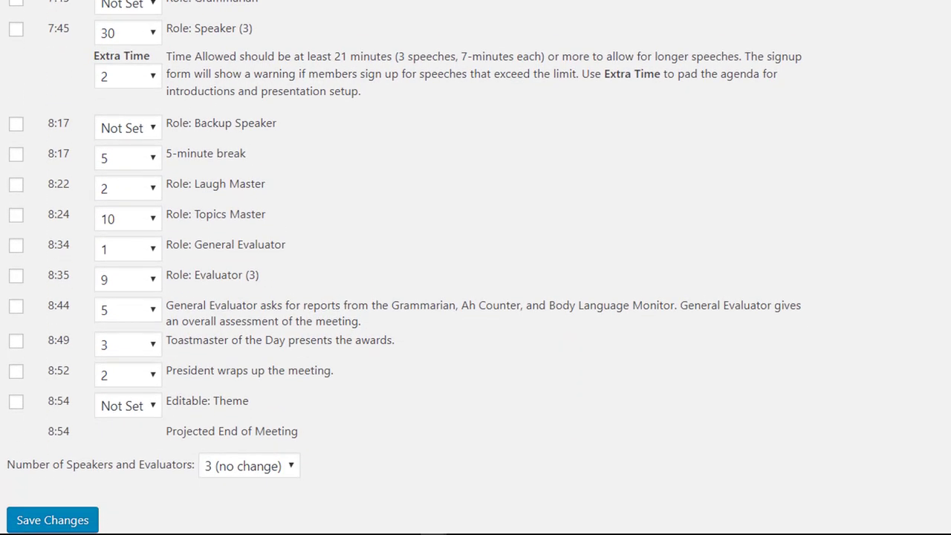
pyautogui.scroll(2, 475, 268)
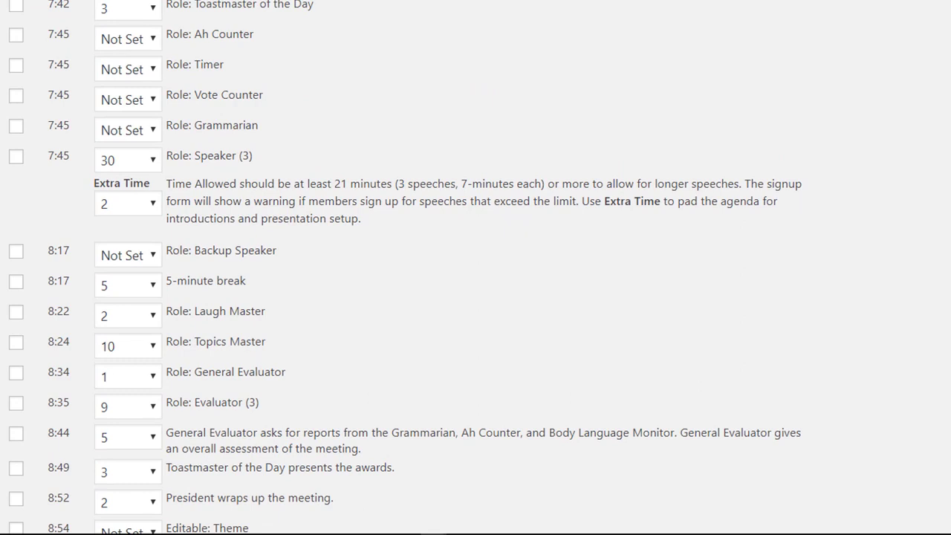
pyautogui.scroll(2, 475, 267)
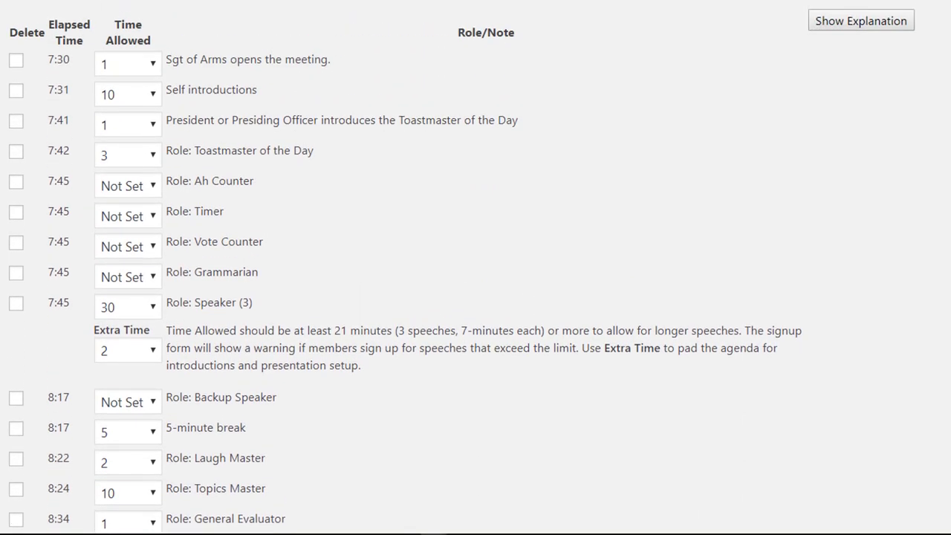
pyautogui.click(148, 157)
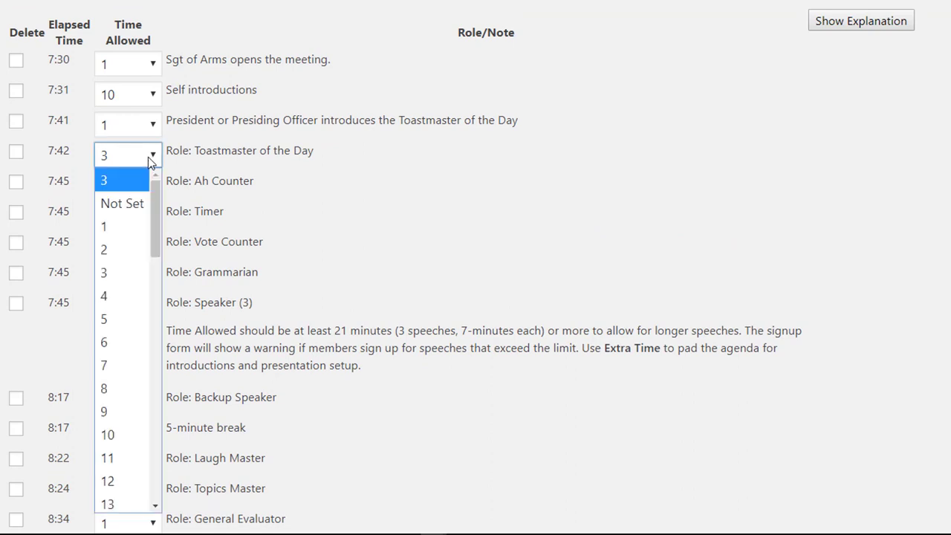
pyautogui.click(125, 320)
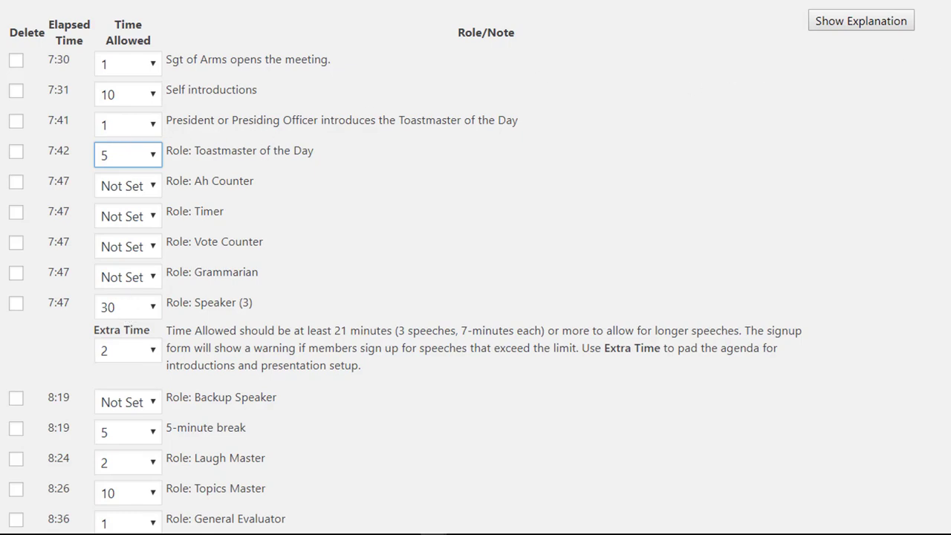
# Give the Sgt of Arms opening 2 minutes
pyautogui.scroll(-5, 475, 267)
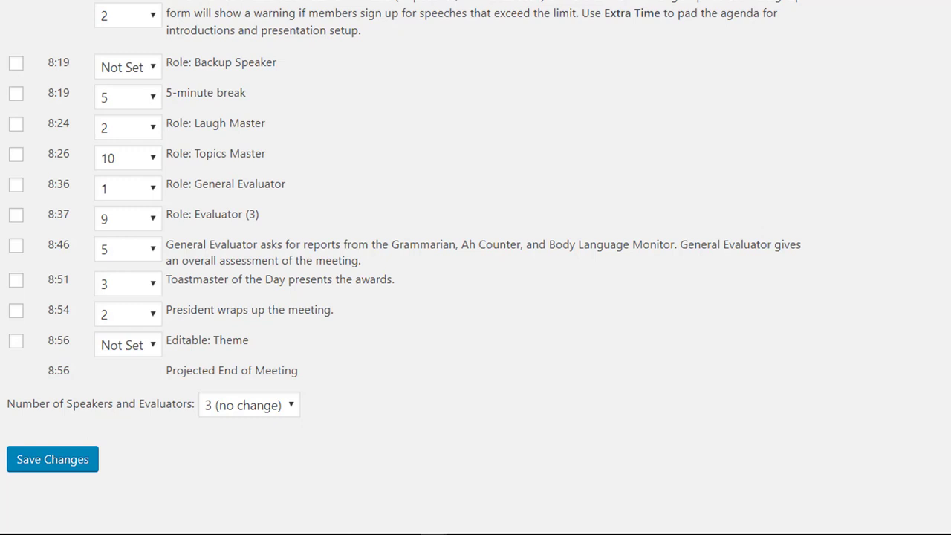
pyautogui.scroll(4, 476, 267)
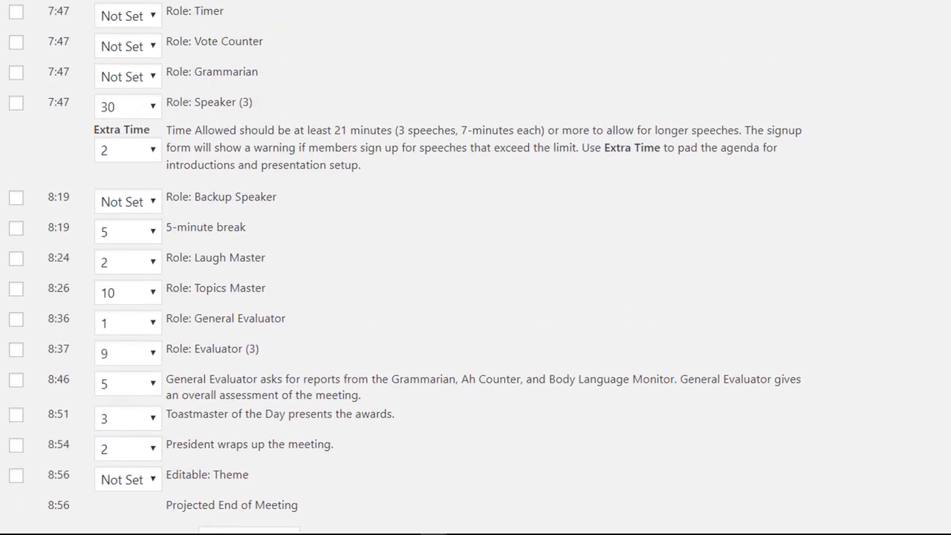
pyautogui.scroll(1, 476, 267)
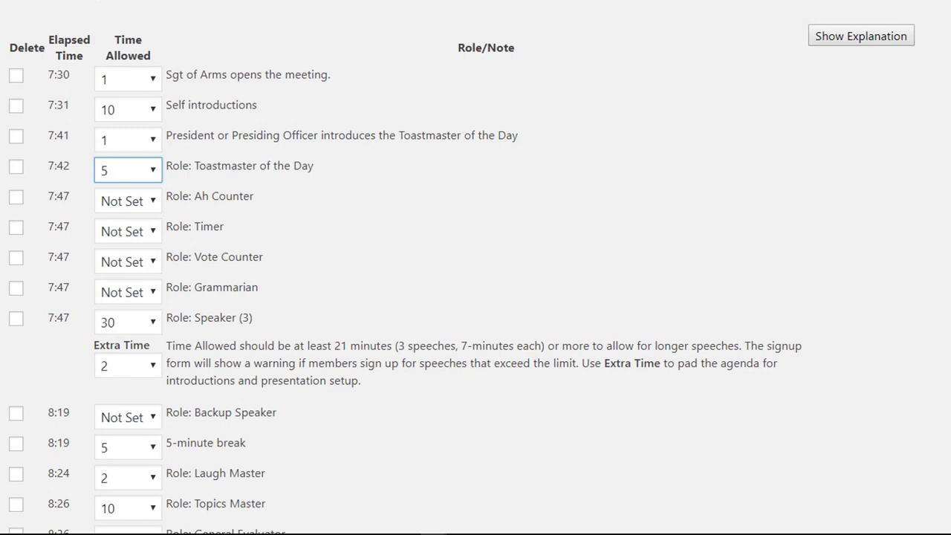
pyautogui.scroll(-1, 476, 267)
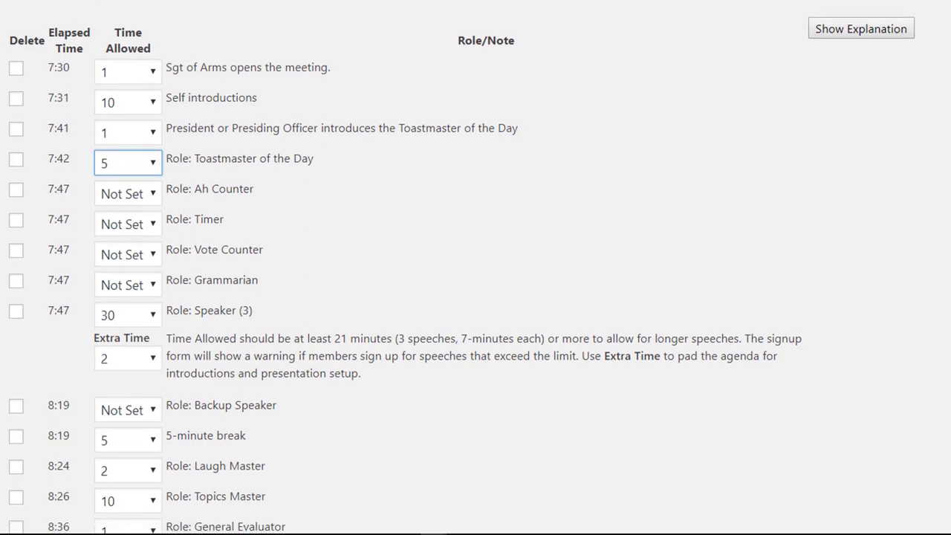
pyautogui.click(141, 76)
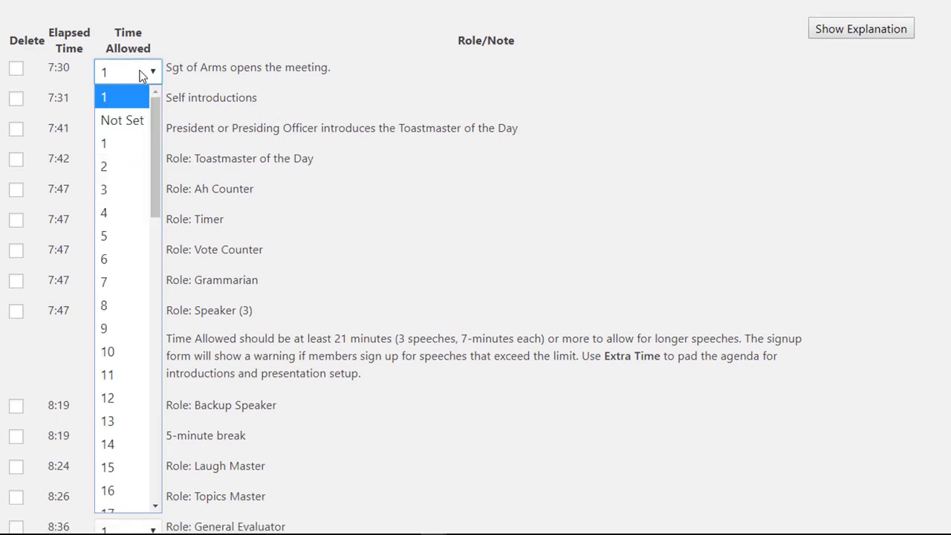
pyautogui.click(127, 169)
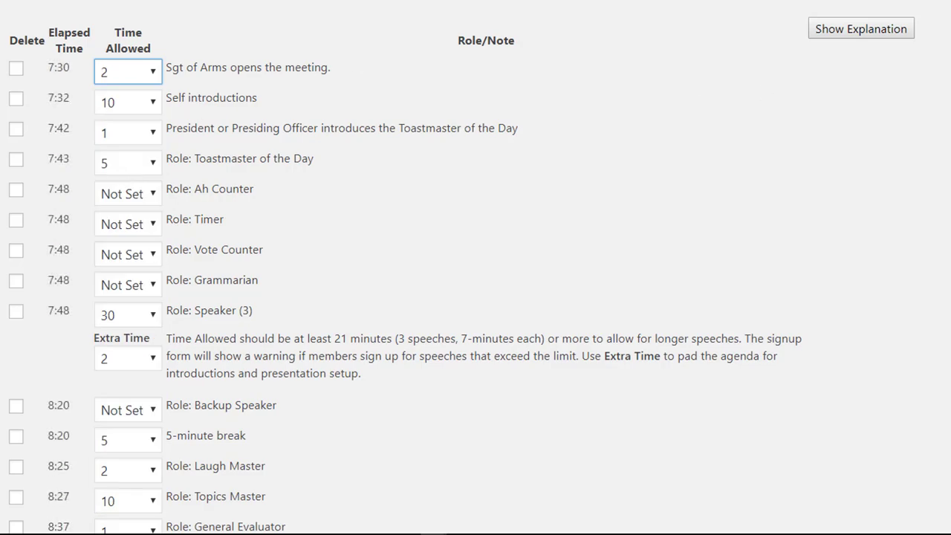
pyautogui.scroll(-5, 475, 267)
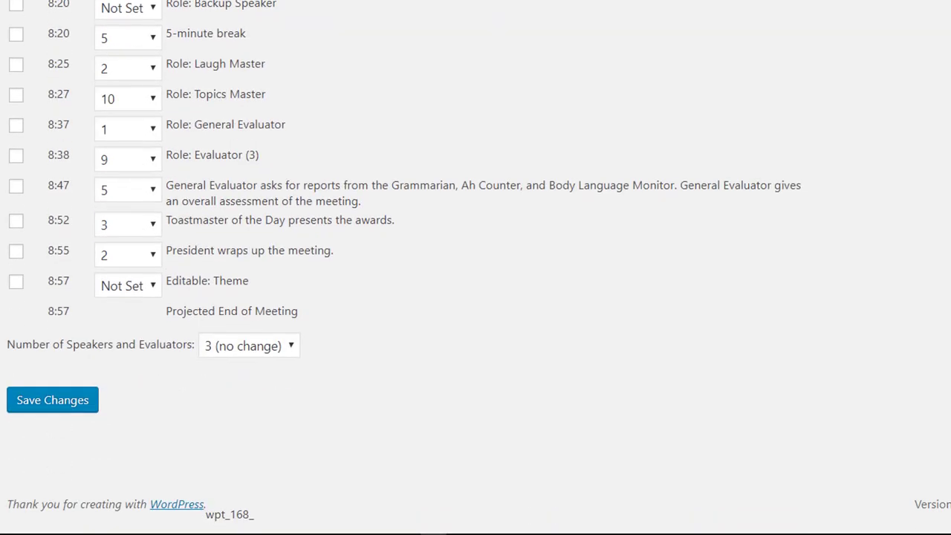
pyautogui.scroll(8, 475, 267)
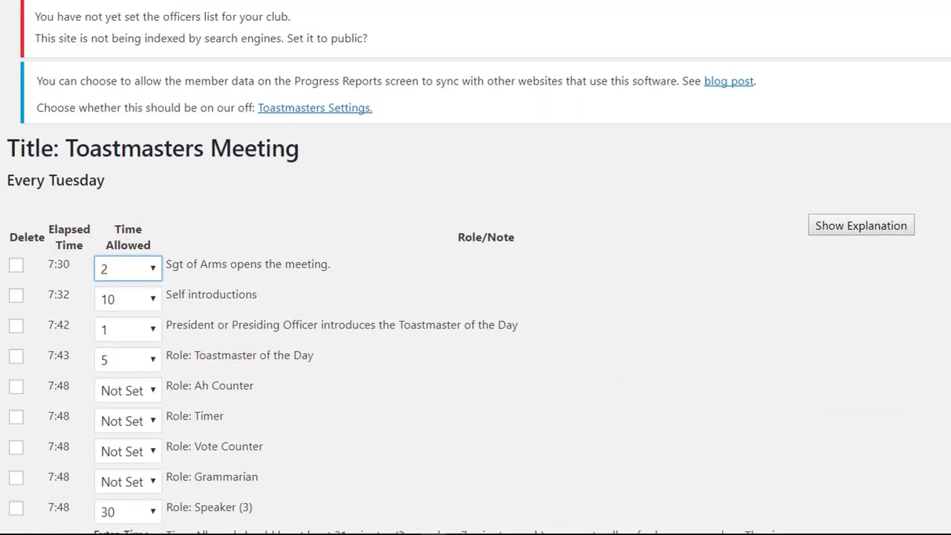
pyautogui.scroll(-9, 476, 267)
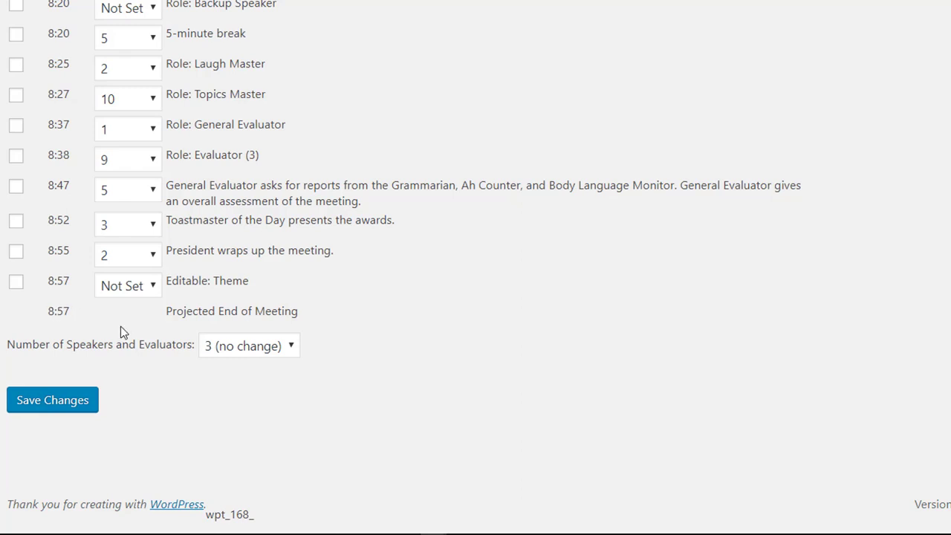
# Save the new template timing and update all already-scheduled meetings from the template
pyautogui.click(57, 406)
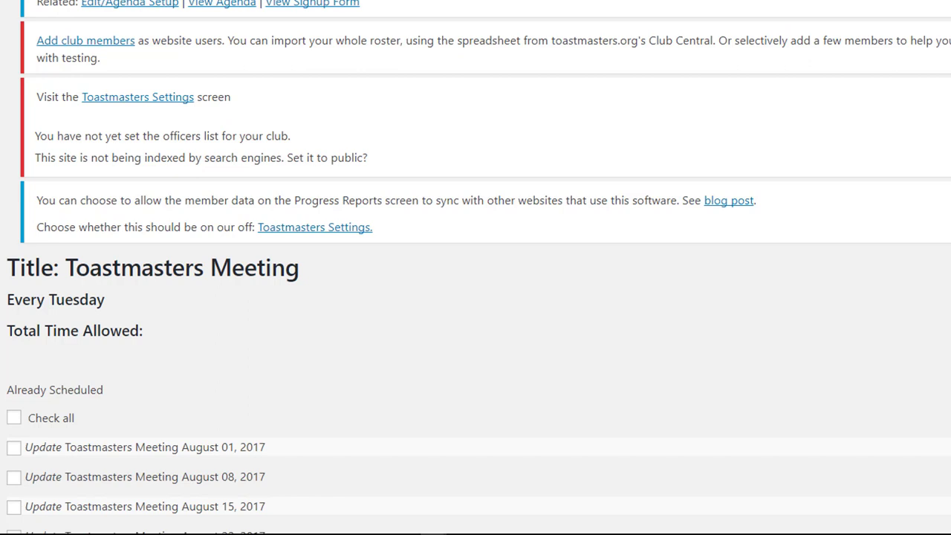
pyautogui.scroll(-5, 475, 268)
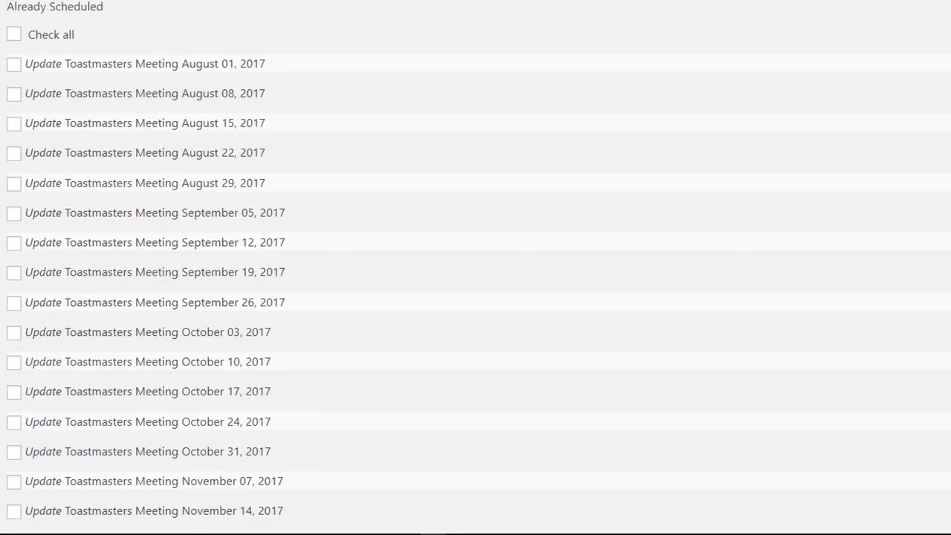
pyautogui.click(14, 32)
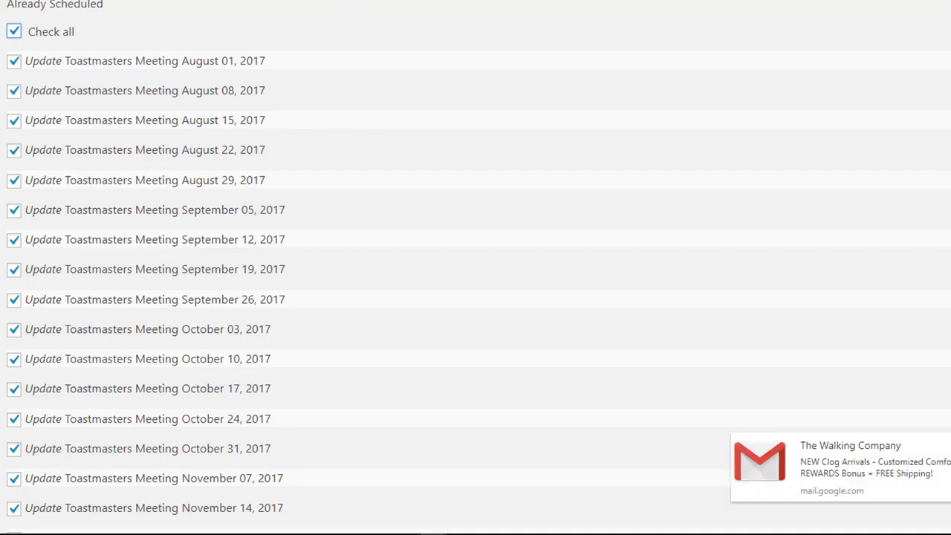
pyautogui.scroll(-3, 476, 267)
pyautogui.scroll(-6, 386, 228)
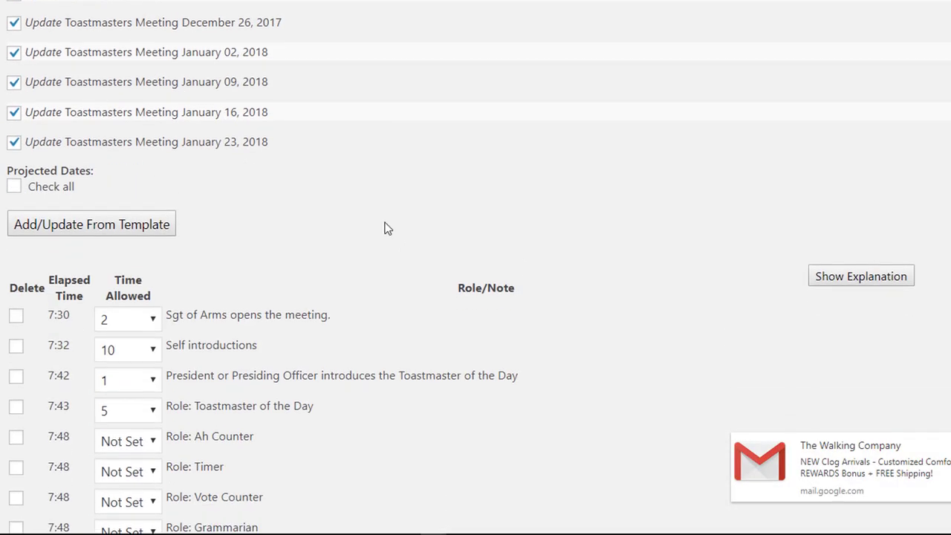
pyautogui.click(146, 232)
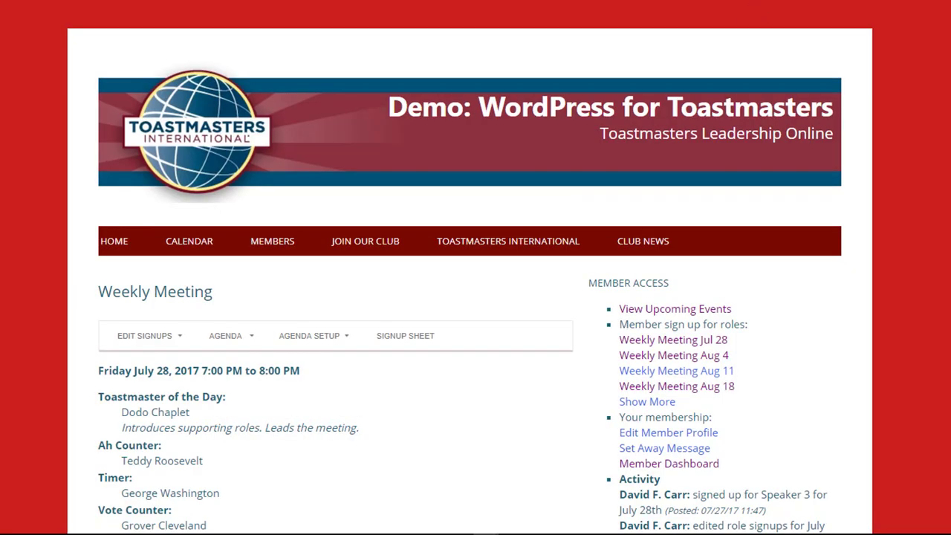
# Review the July 28 Weekly Meeting page and bring up the Agenda Setup menu
pyautogui.scroll(-8, 475, 297)
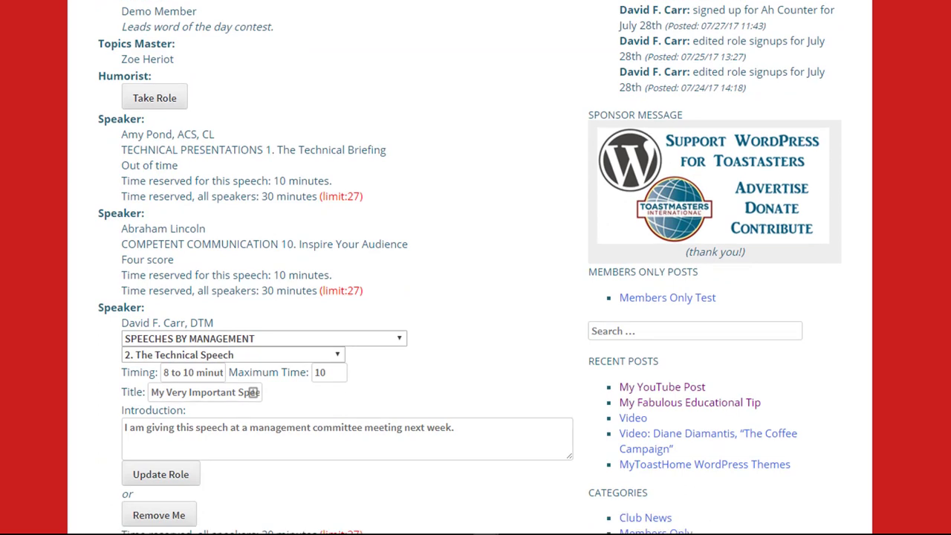
pyautogui.scroll(-1, 476, 267)
pyautogui.scroll(-2, 475, 267)
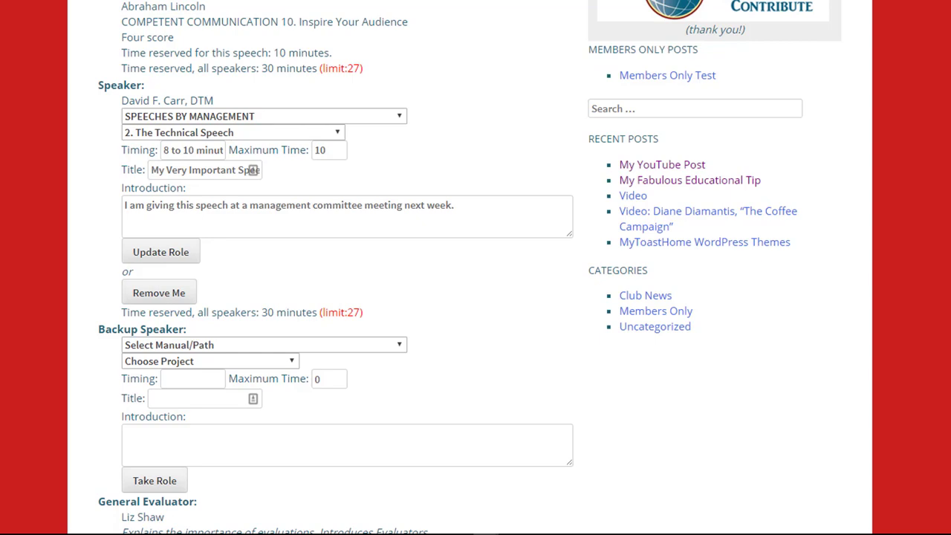
pyautogui.scroll(10, 476, 268)
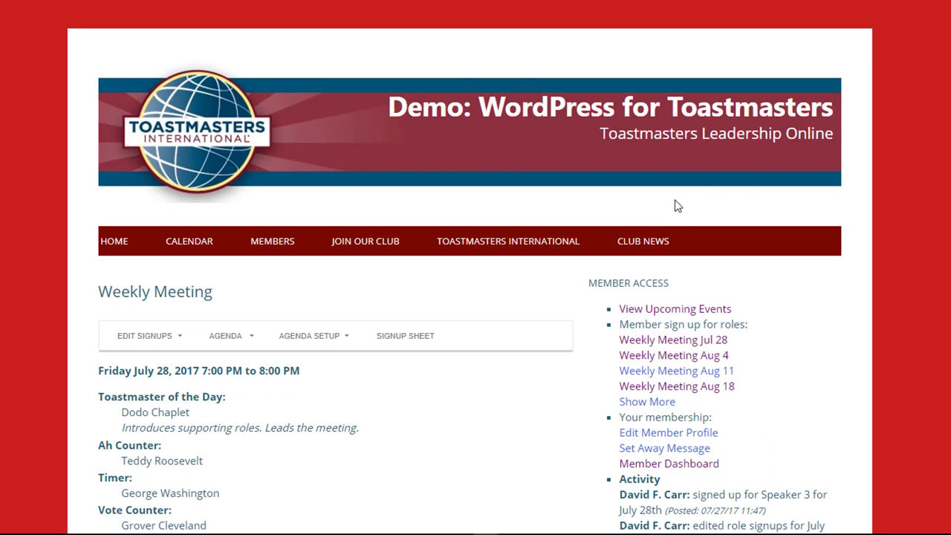
pyautogui.moveTo(323, 333)
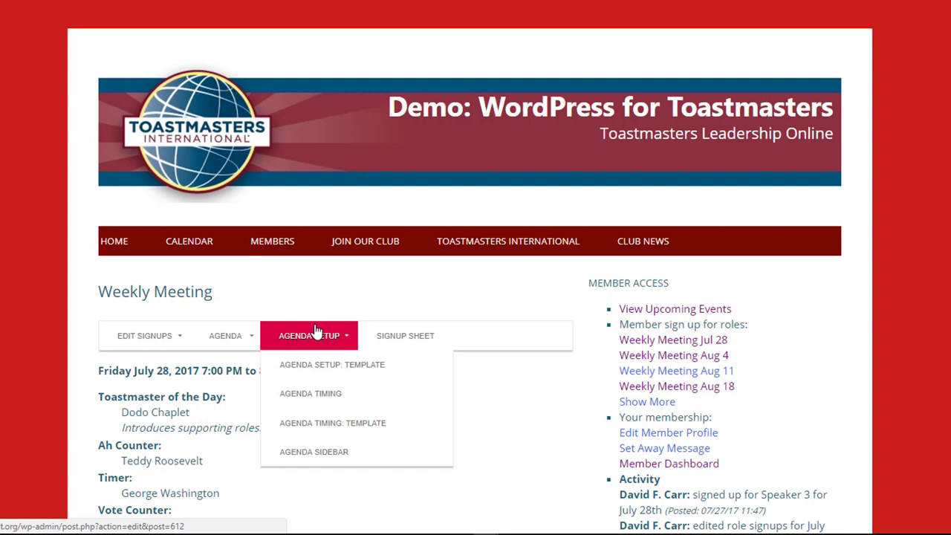
# Open the Weekly Meeting's agenda timing and give the speakers 30 minutes
pyautogui.click(314, 399)
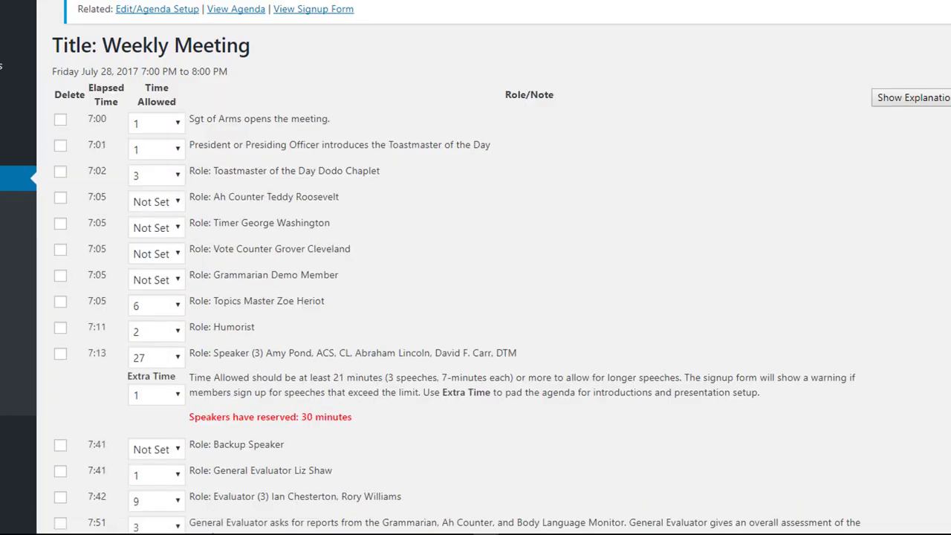
pyautogui.scroll(-4, 476, 267)
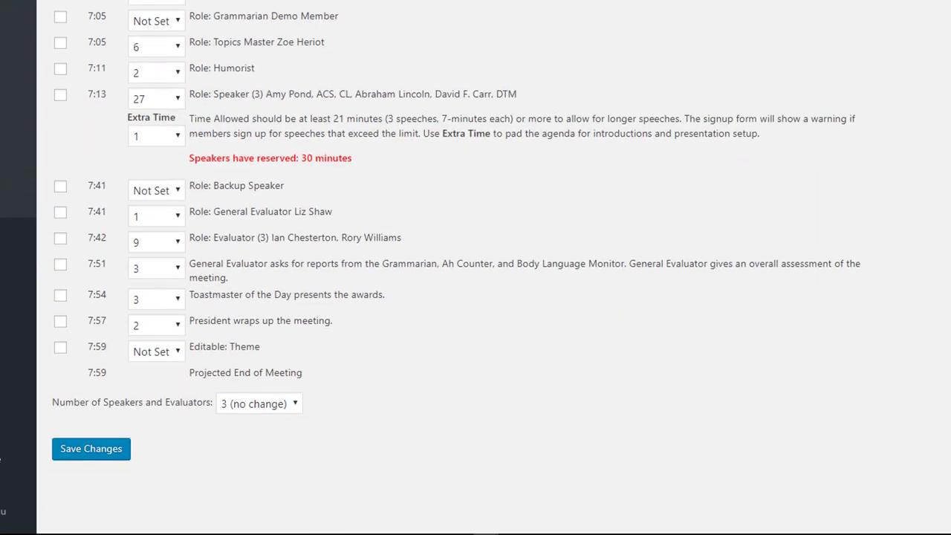
pyautogui.scroll(1, 476, 267)
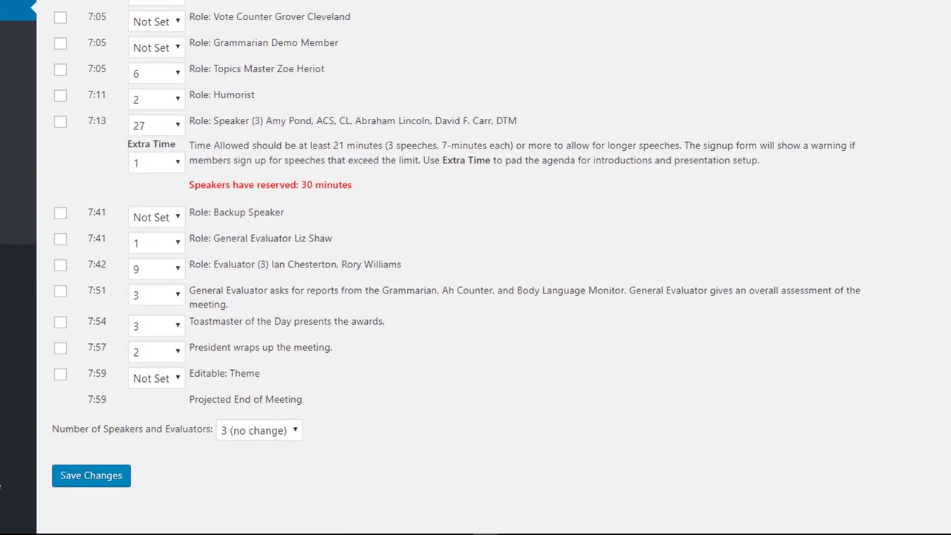
pyautogui.scroll(-1, 475, 268)
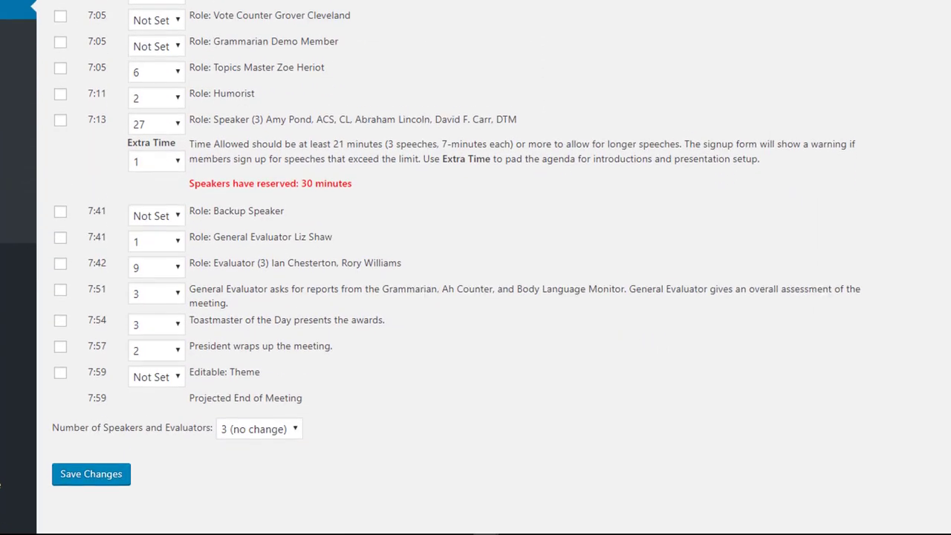
pyautogui.scroll(1, 475, 268)
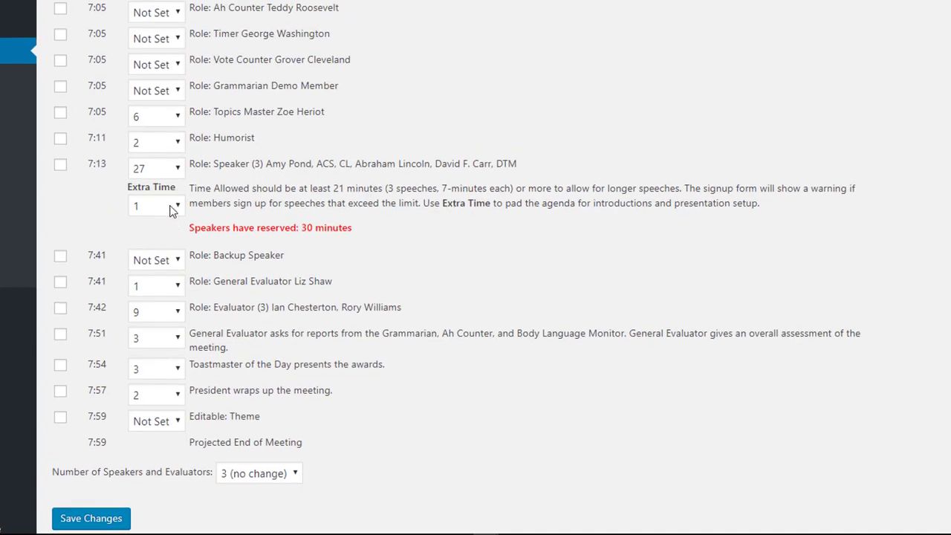
pyautogui.click(176, 170)
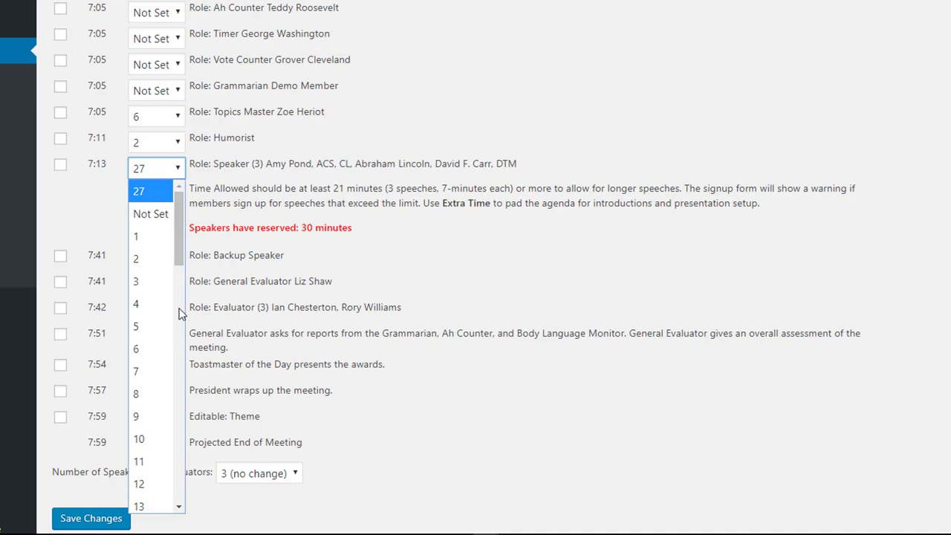
pyautogui.moveTo(180, 225); pyautogui.dragTo(181, 360)
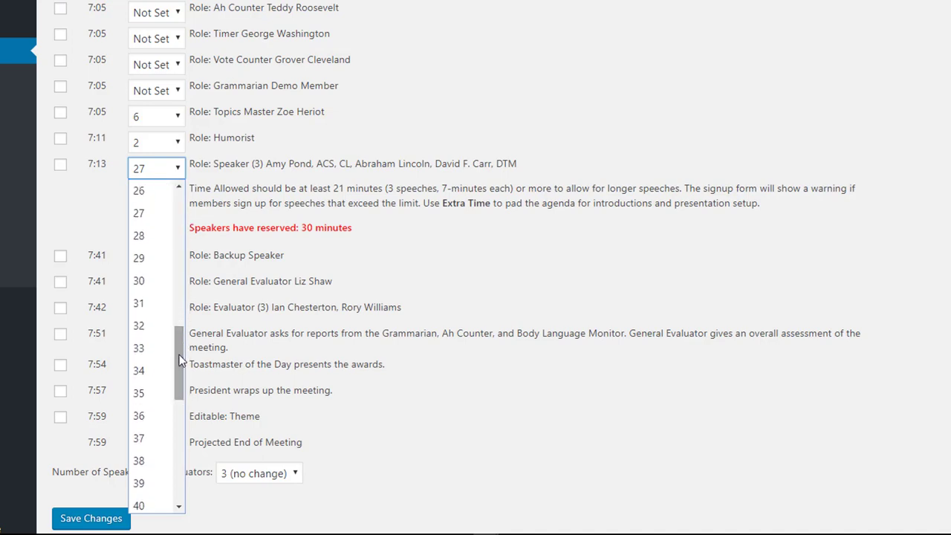
pyautogui.click(157, 286)
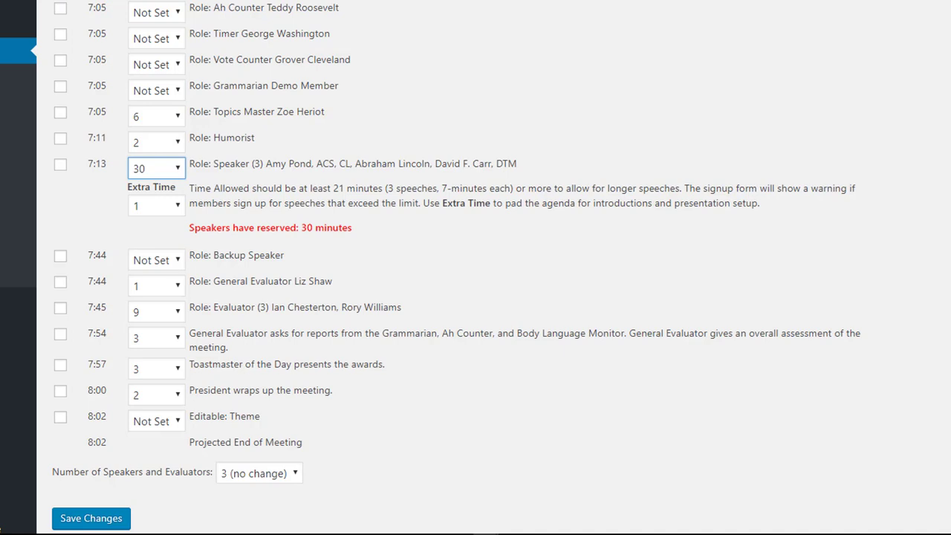
# Set the Humorist's time to Not Set and mark the role for deletion
pyautogui.scroll(2, 476, 268)
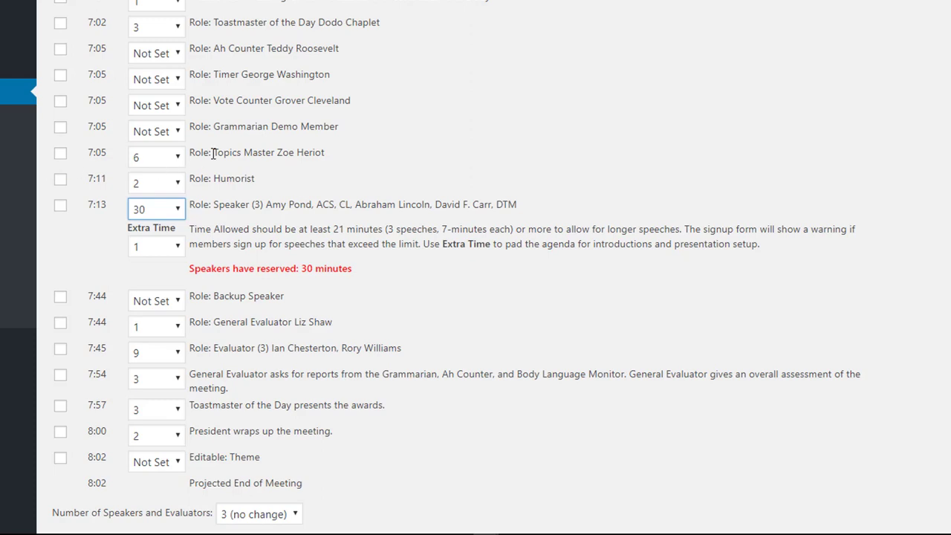
pyautogui.click(170, 187)
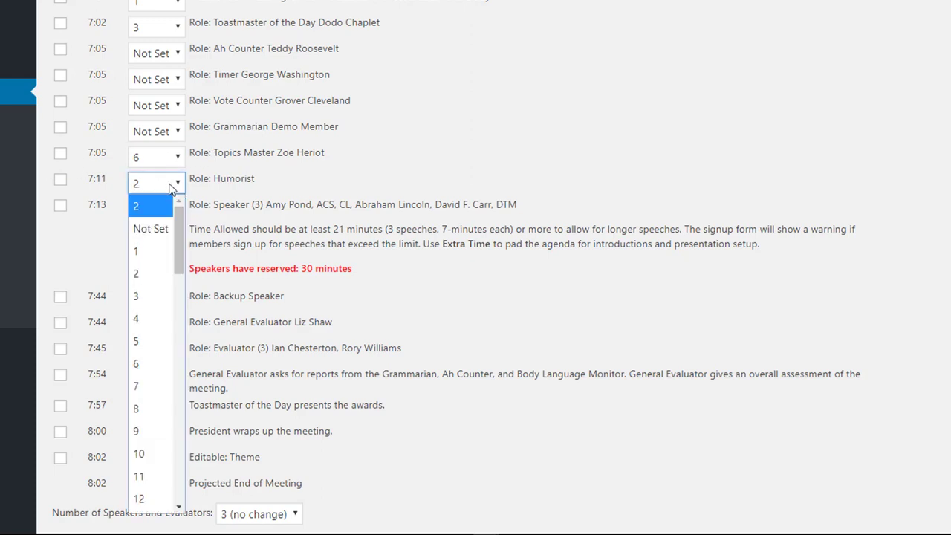
pyautogui.click(163, 235)
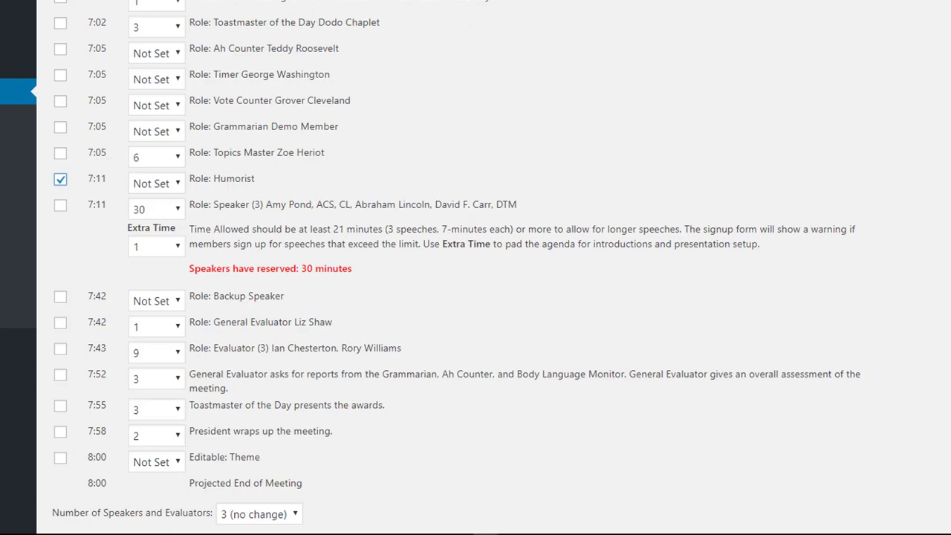
pyautogui.scroll(1, 475, 267)
pyautogui.scroll(-1, 476, 267)
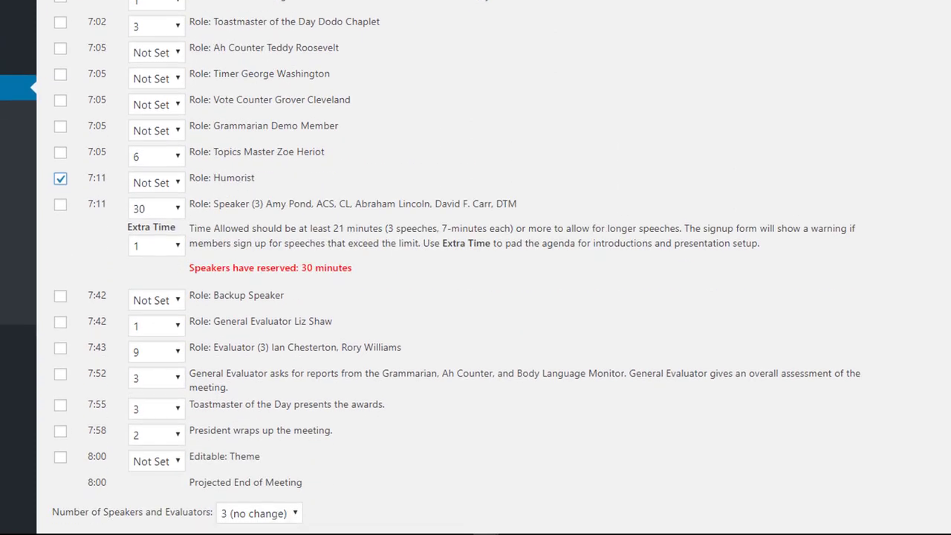
pyautogui.scroll(-1, 476, 268)
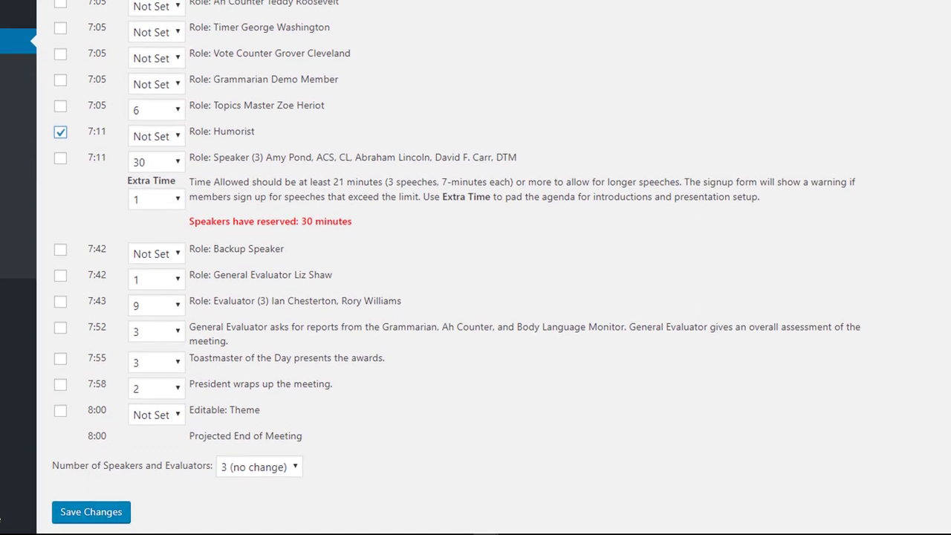
pyautogui.scroll(2, 475, 267)
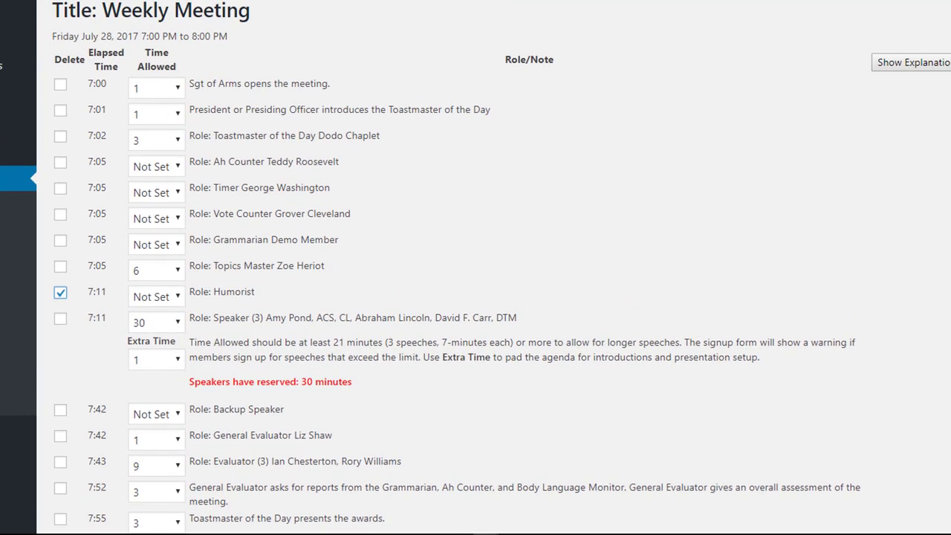
pyautogui.scroll(-3, 475, 268)
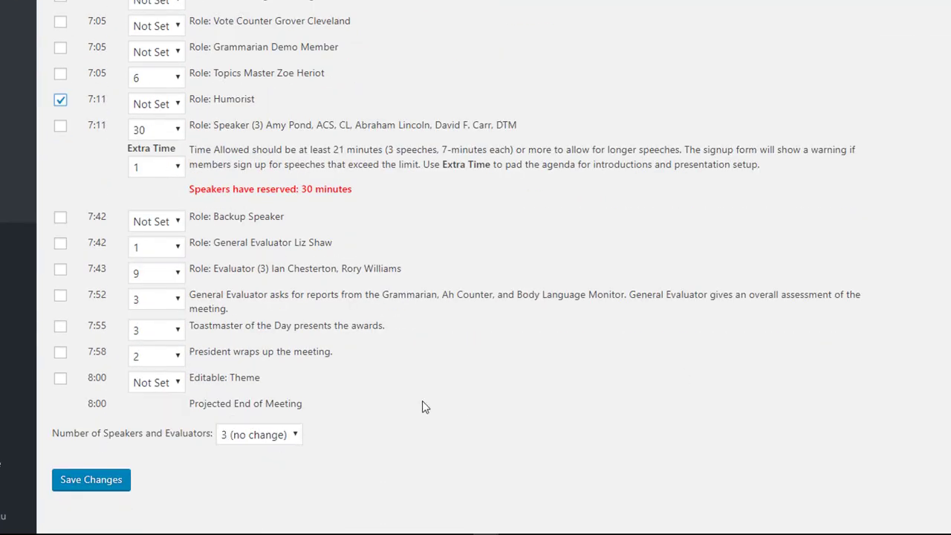
# Save the timing changes, removing the Humorist, and return to the Agenda Timing tab
pyautogui.click(86, 480)
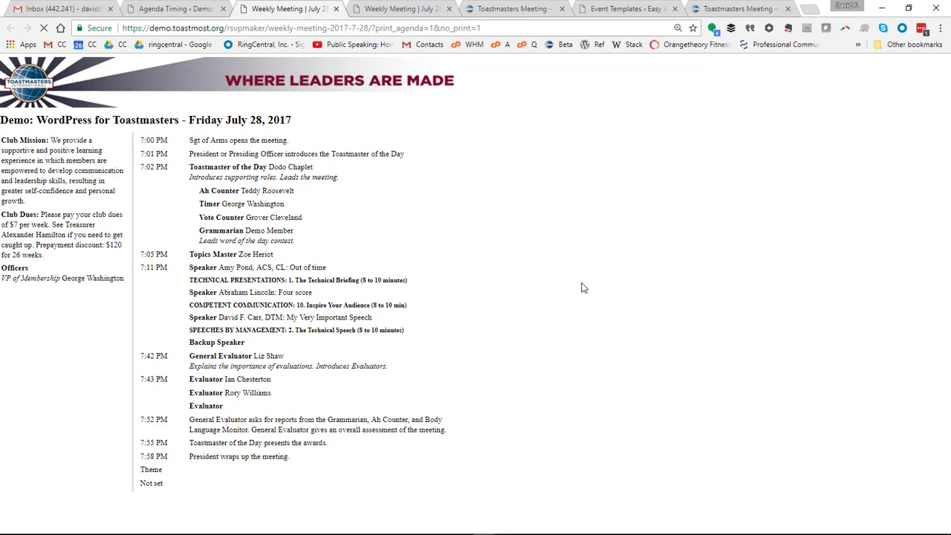
pyautogui.hotkey('ctrl', 'shift', 'Tab')
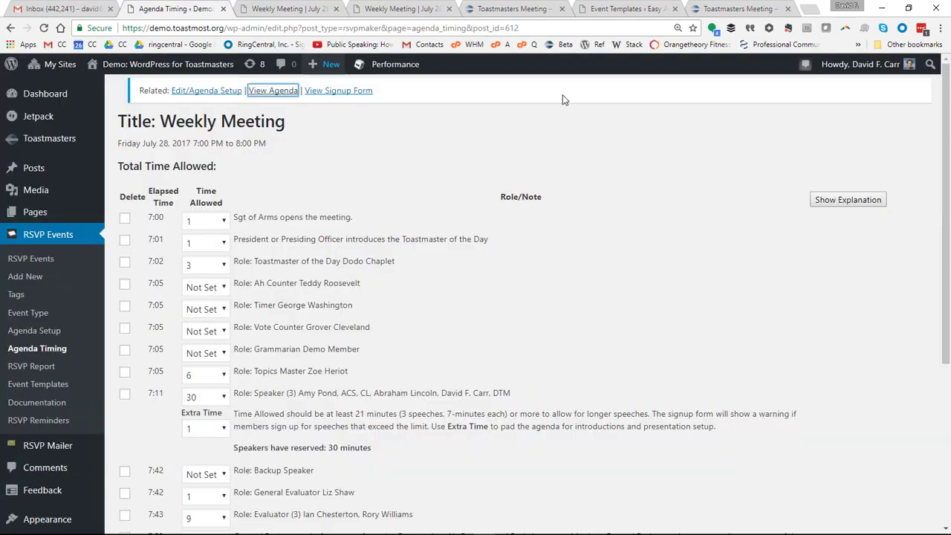
# Reduce the meeting to 2 speakers and evaluators with 22 minutes of speaking time
pyautogui.scroll(-5, 947, 110)
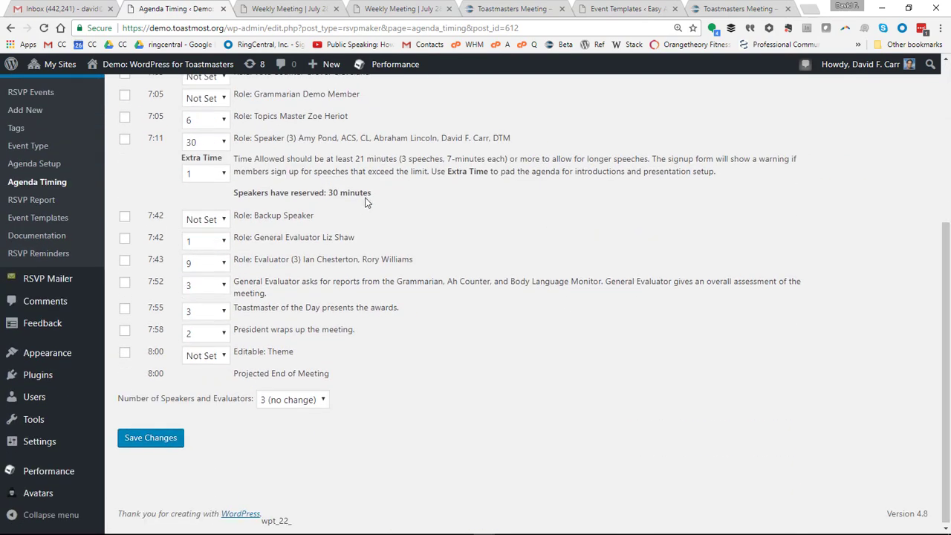
pyautogui.click(309, 400)
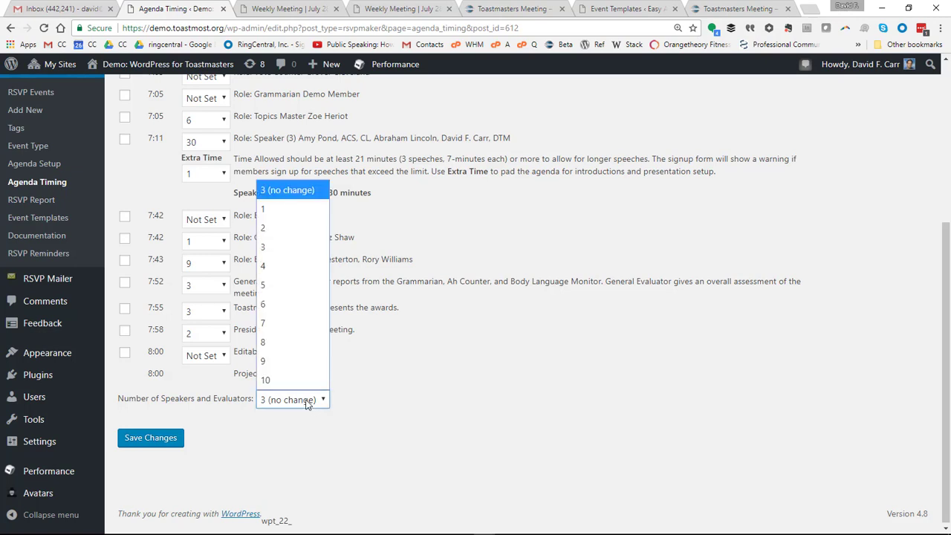
pyautogui.click(286, 225)
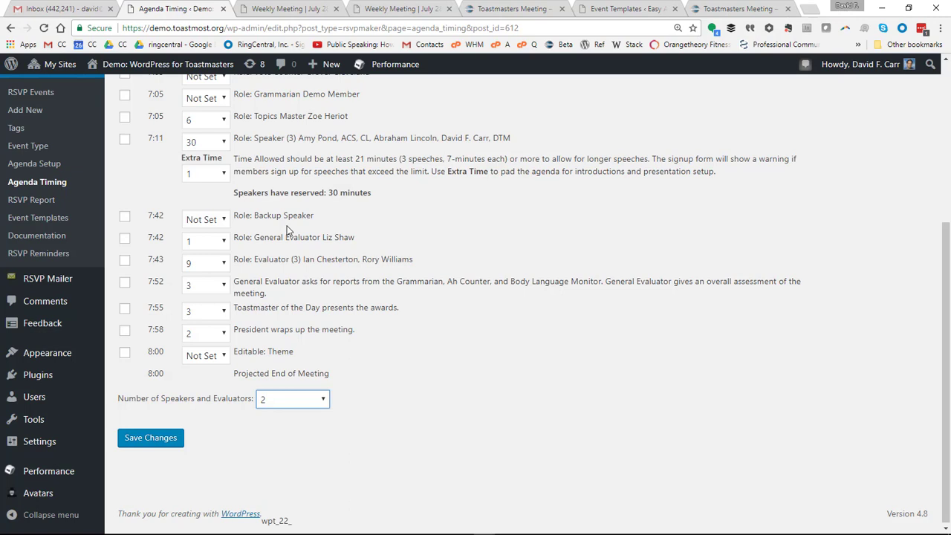
pyautogui.click(219, 142)
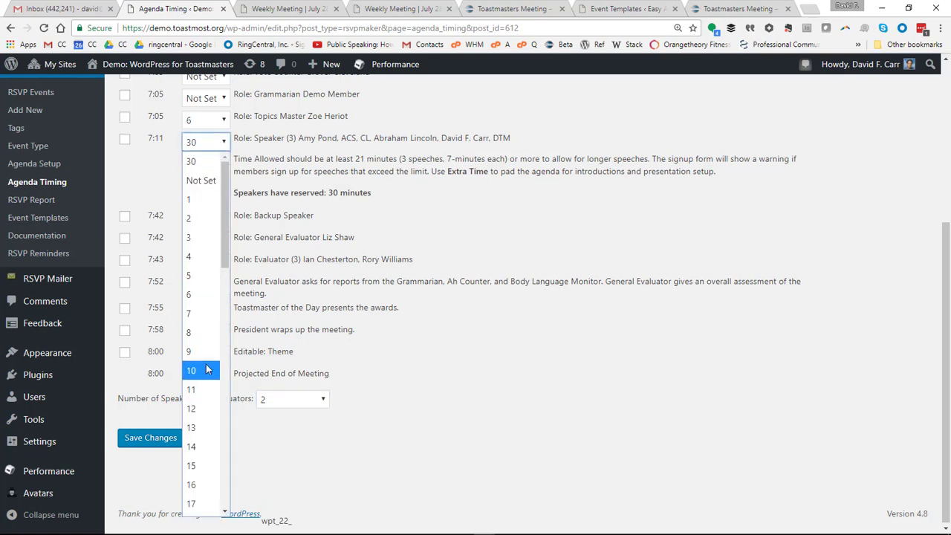
pyautogui.scroll(-4, 225, 511)
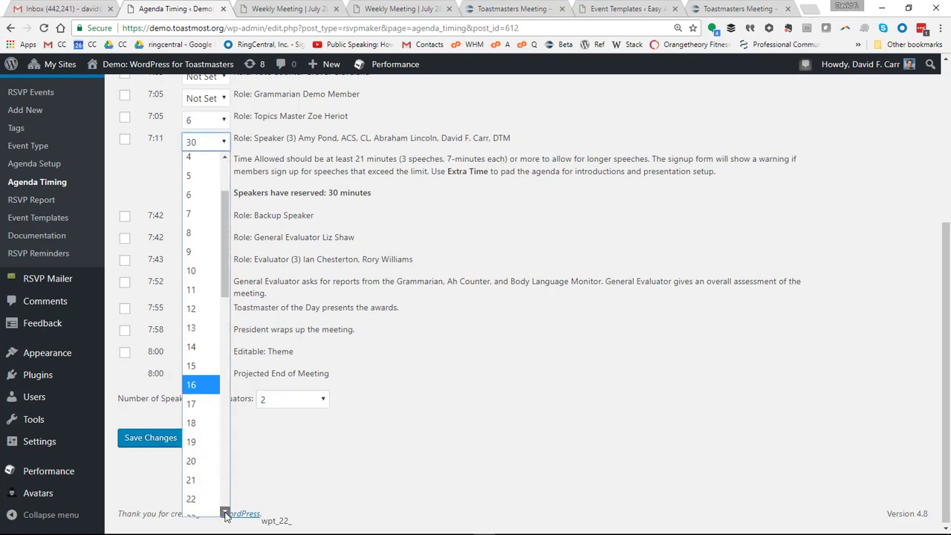
pyautogui.click(200, 412)
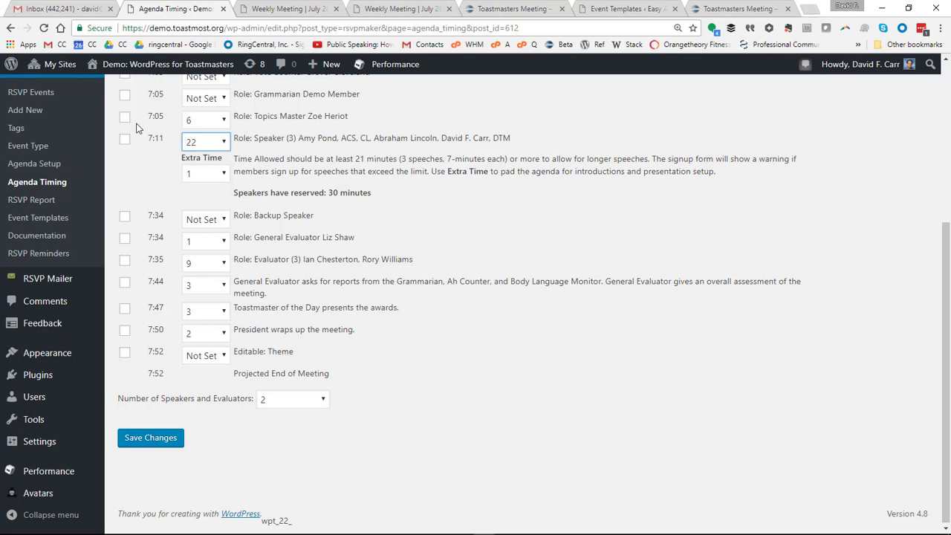
# Give Topics Master 12 minutes, save the timing, and view the printable agenda
pyautogui.click(223, 120)
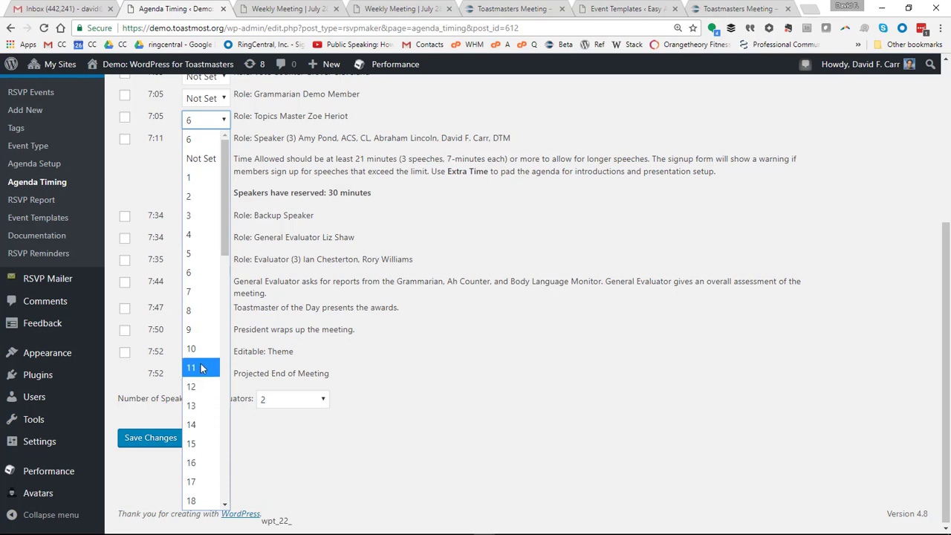
pyautogui.click(201, 386)
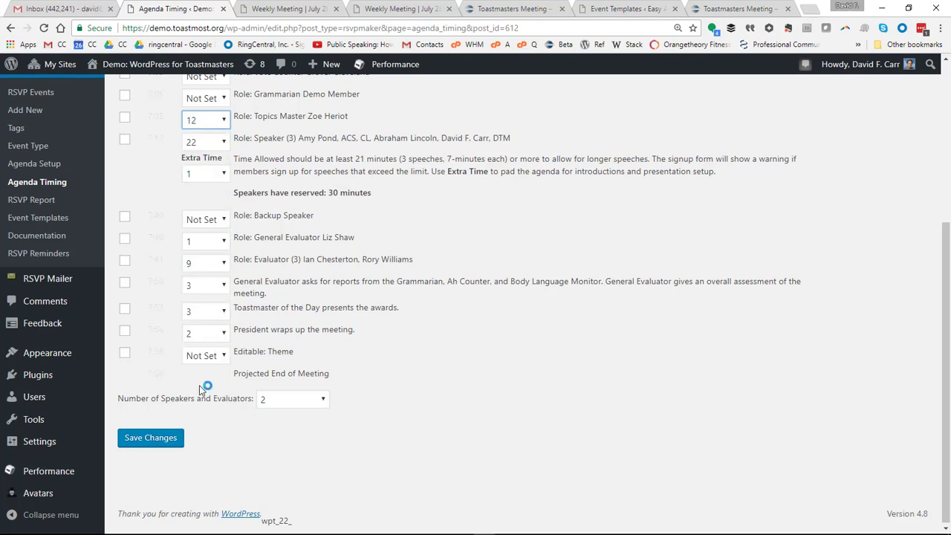
pyautogui.click(144, 441)
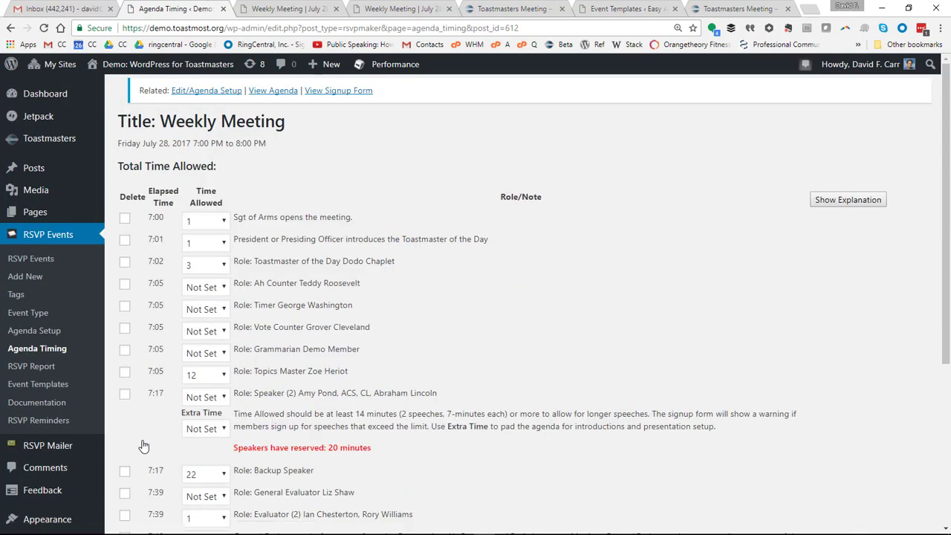
pyautogui.click(264, 92)
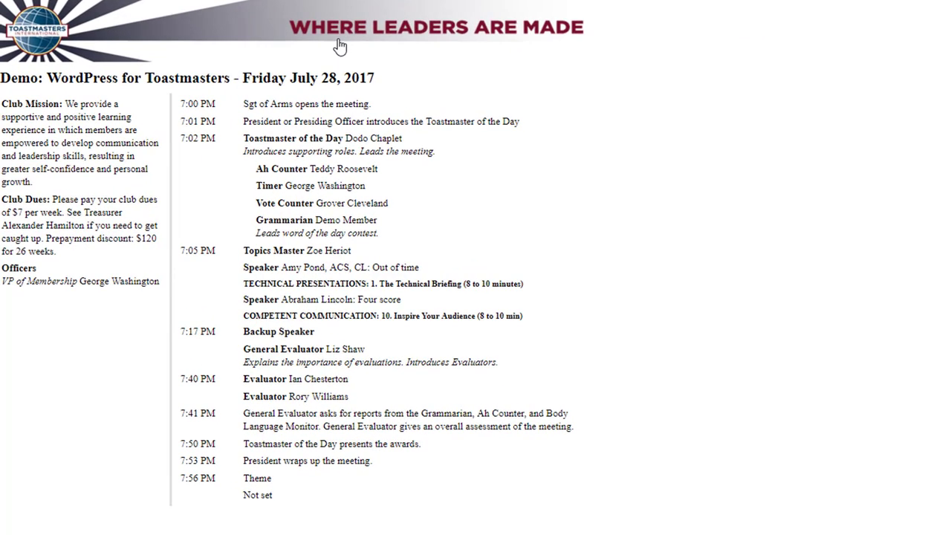